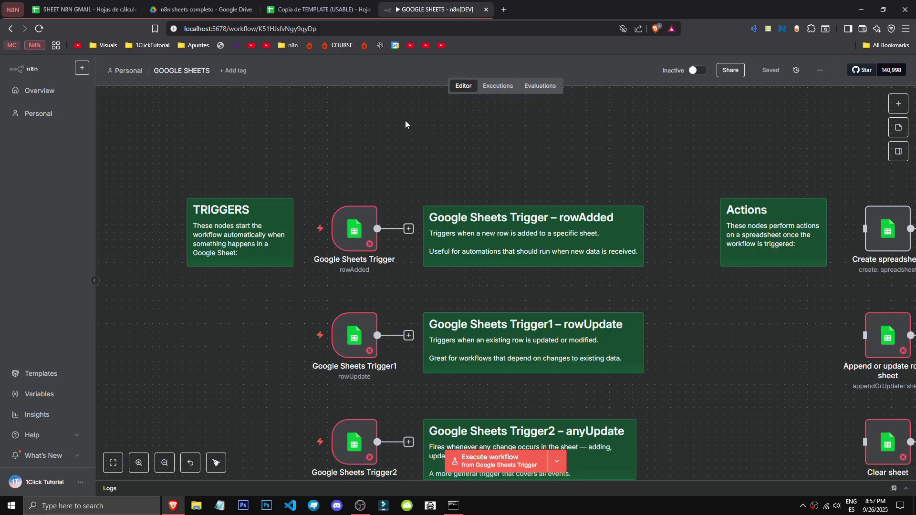
Step: Search the node library for "she" and look through the actions and triggers offered for Google Sheets
{"action": "key", "text": "Tab"}
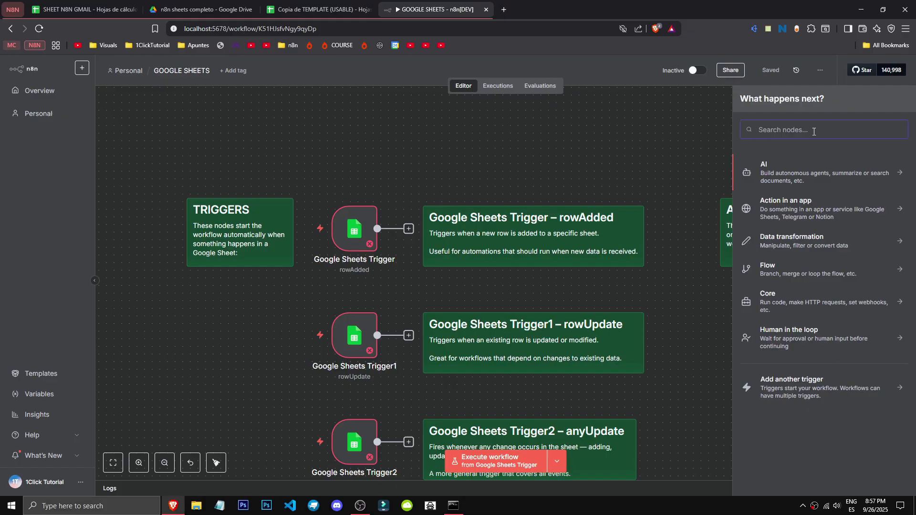
{"action": "type", "text": "she"}
{"action": "left_click", "coordinate": [813, 165]}
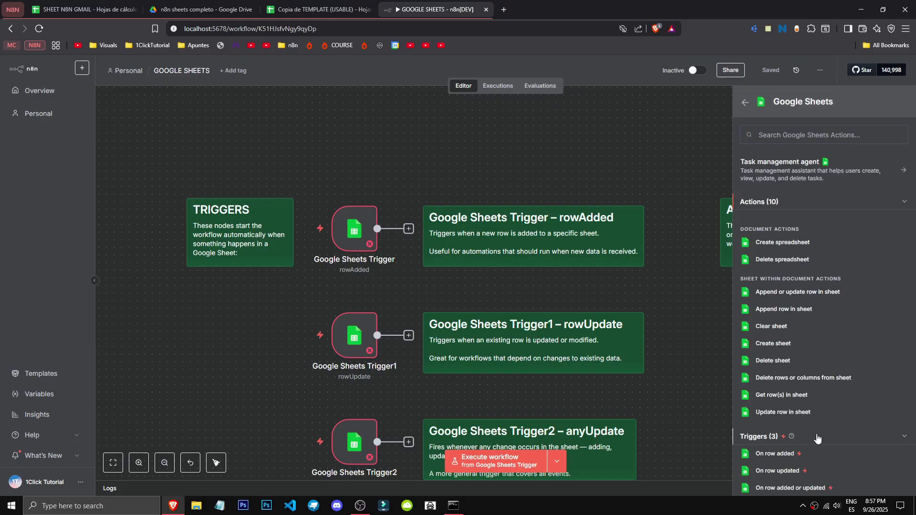
{"action": "scroll", "coordinate": [810, 438], "scroll_direction": "down", "scroll_amount": 1}
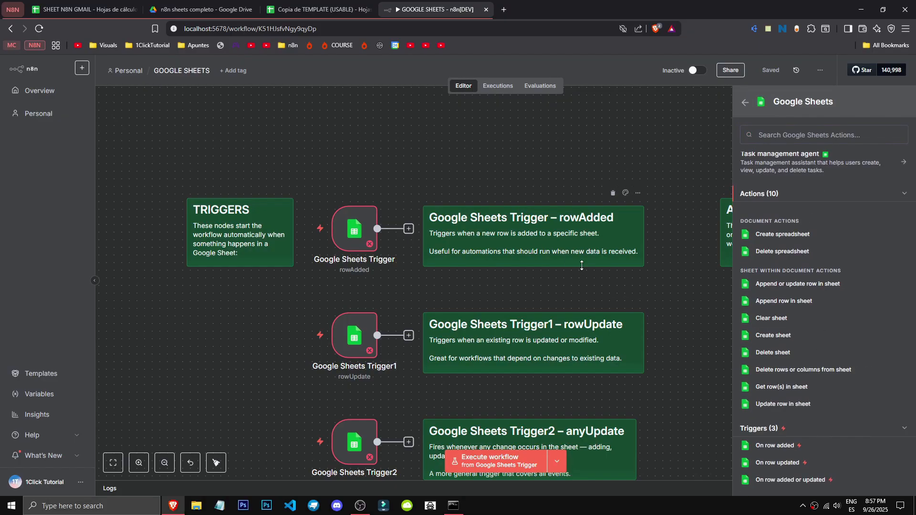
Step: Look at the poll time mode choices of the rowAdded Google Sheets Trigger and return to the canvas
{"action": "left_click", "coordinate": [810, 447]}
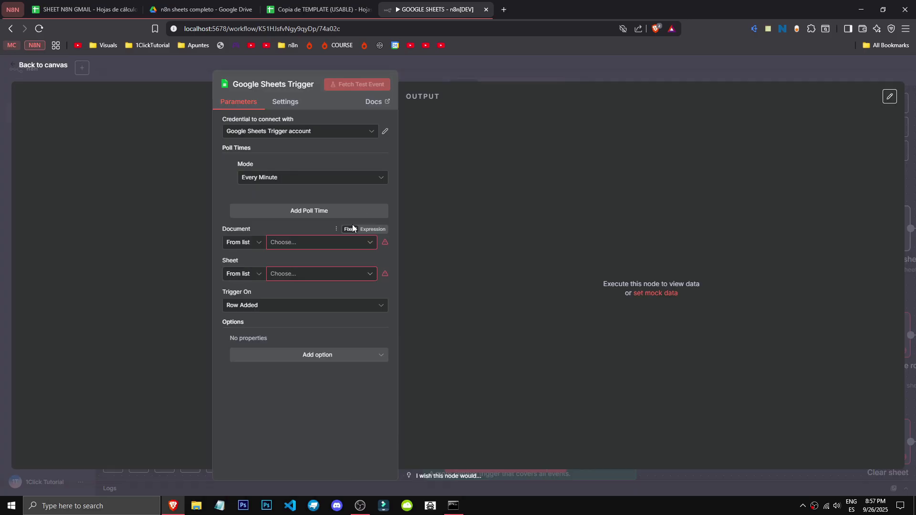
{"action": "left_click", "coordinate": [451, 58]}
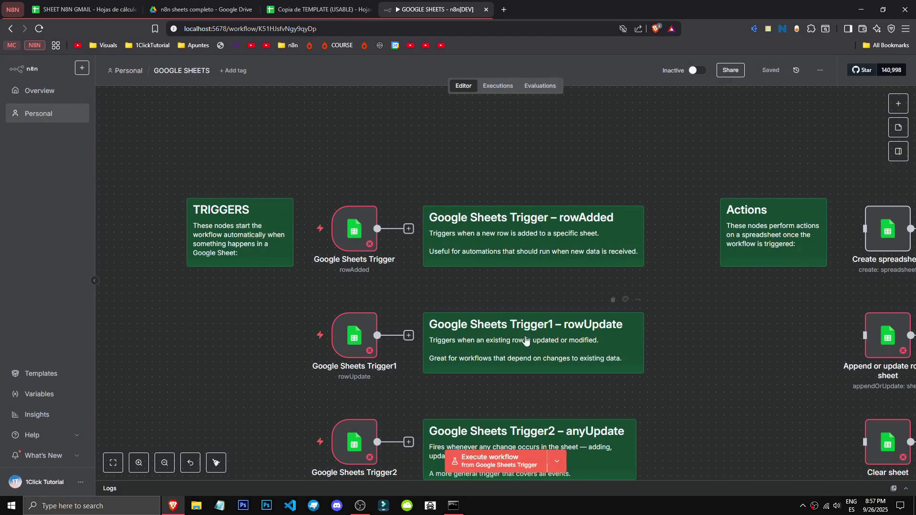
{"action": "double_click", "coordinate": [354, 229]}
{"action": "left_click", "coordinate": [290, 179]}
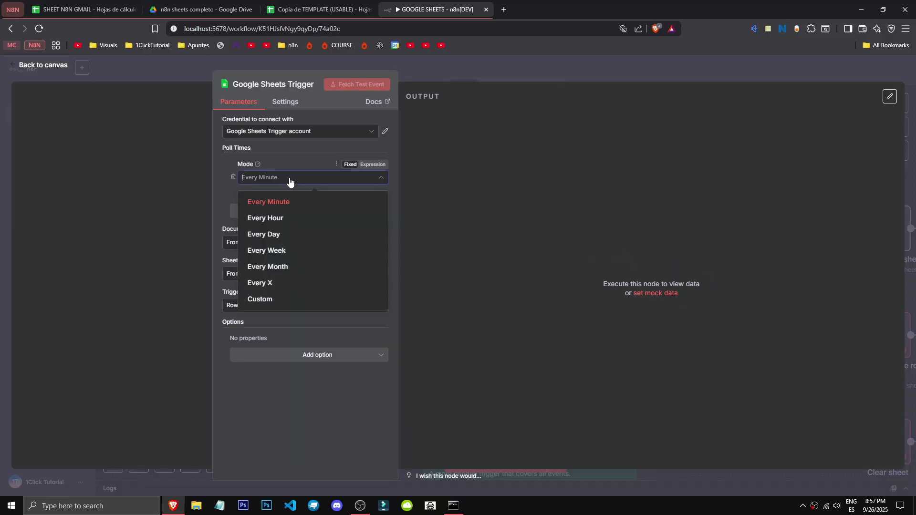
{"action": "left_click", "coordinate": [470, 143]}
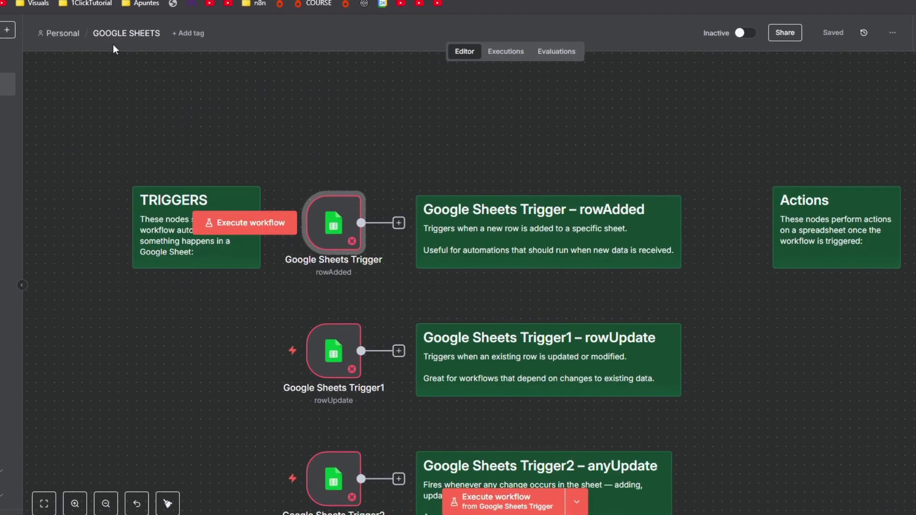
Step: Open the Personal workflows overview separately and try to activate the GOOGLE SHEETS workflow
{"action": "left_click", "coordinate": [59, 33]}
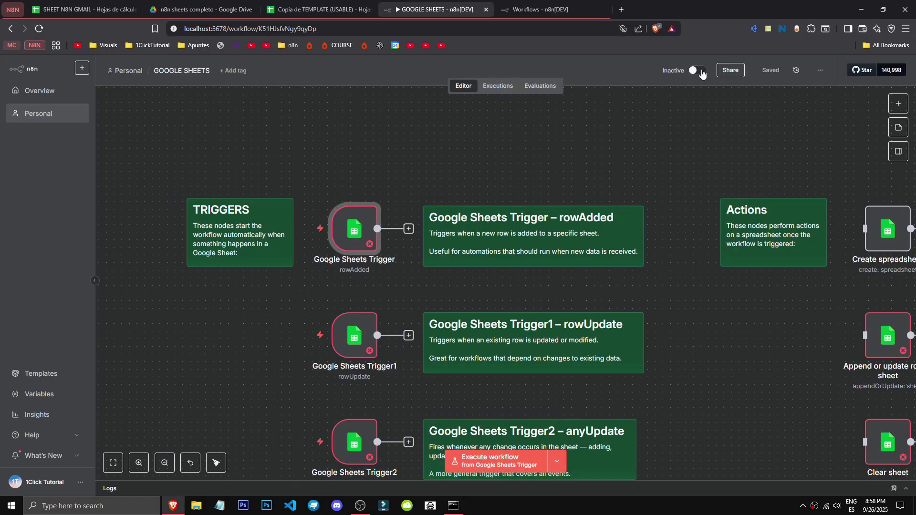
{"action": "left_click", "coordinate": [743, 34]}
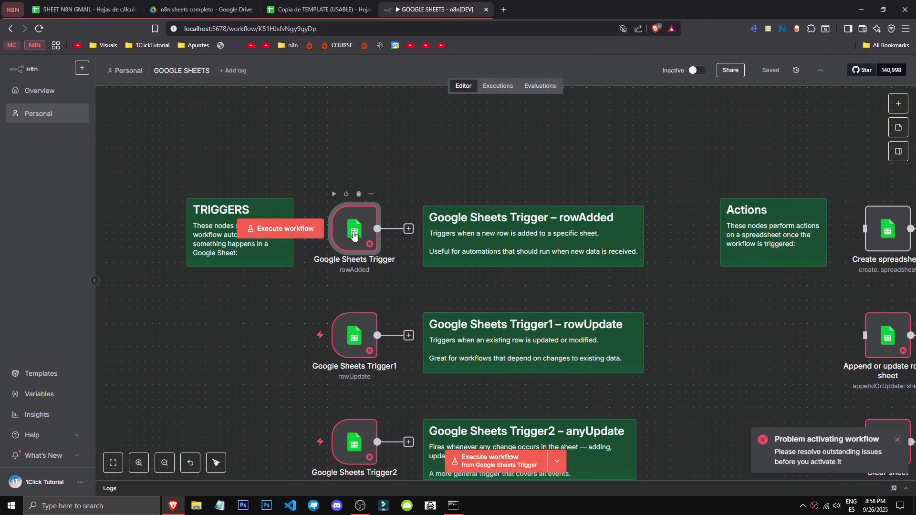
Step: Reopen the rowAdded Google Sheets Trigger and review how often it can poll, keeping Every Minute
{"action": "double_click", "coordinate": [354, 229]}
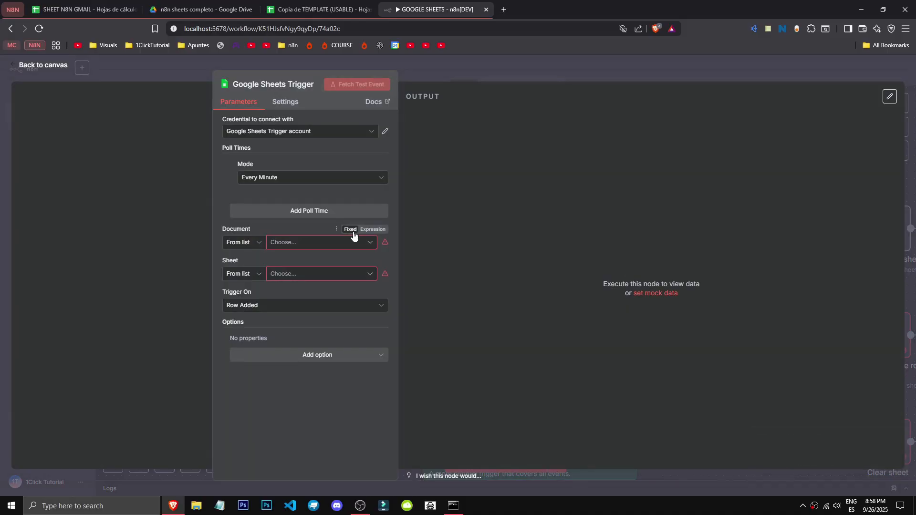
{"action": "left_click", "coordinate": [325, 178]}
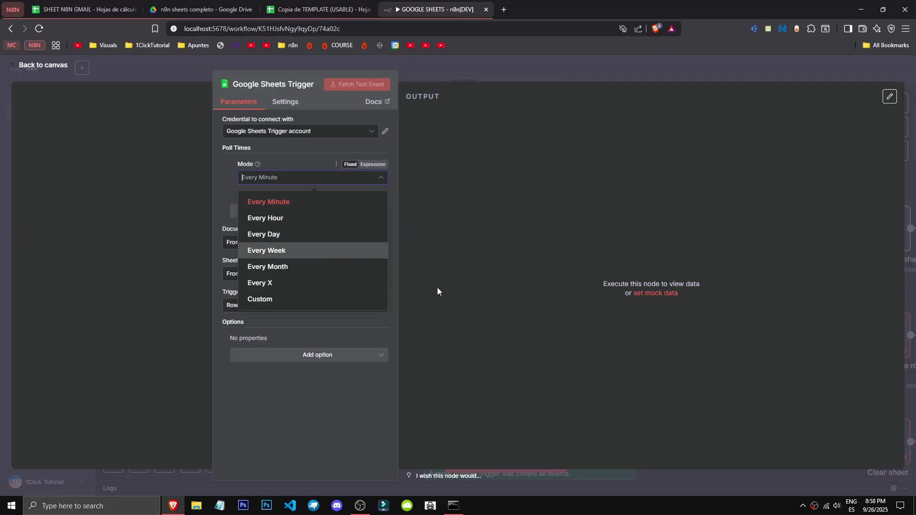
{"action": "left_click", "coordinate": [361, 401]}
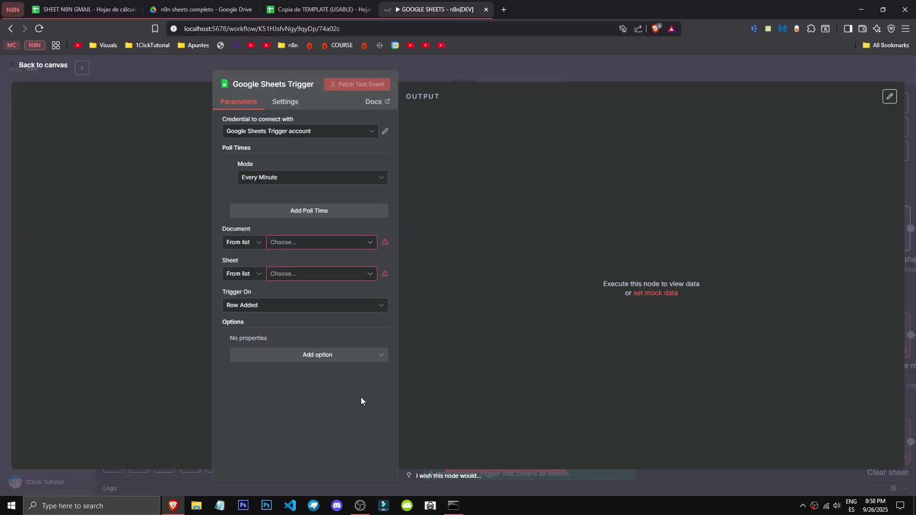
Step: Select document SHEET N8N GMAIL and sheet 1ClickTutorial for the trigger, keeping Row Added as the trigger event
{"action": "left_click", "coordinate": [330, 245]}
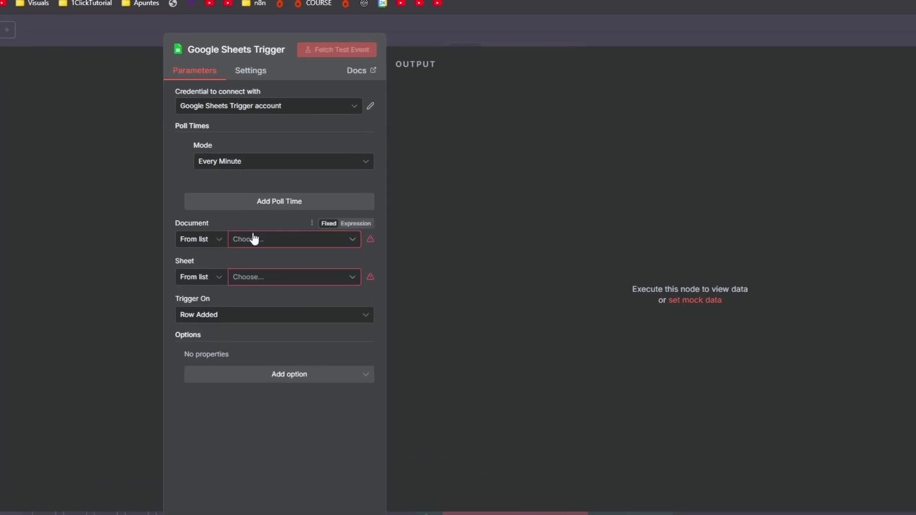
{"action": "left_click", "coordinate": [308, 243]}
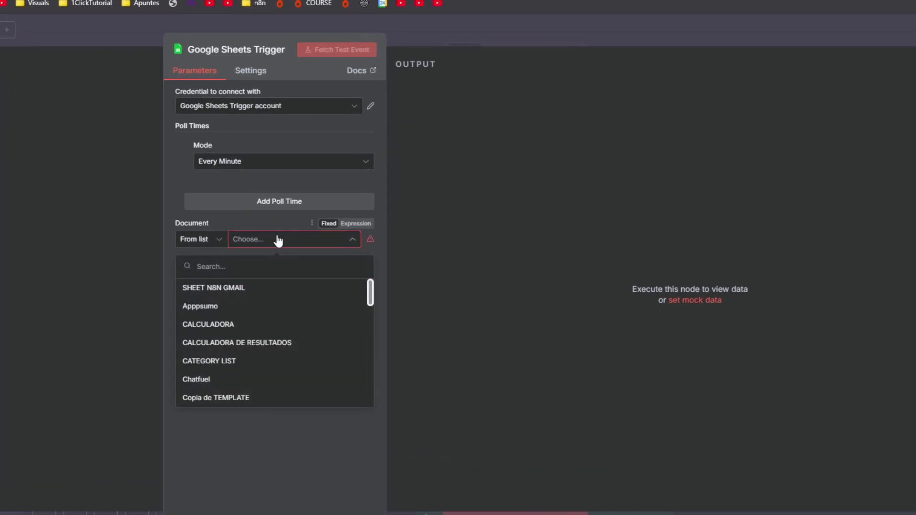
{"action": "left_click", "coordinate": [229, 287]}
{"action": "left_click", "coordinate": [292, 288]}
{"action": "left_click", "coordinate": [282, 305]}
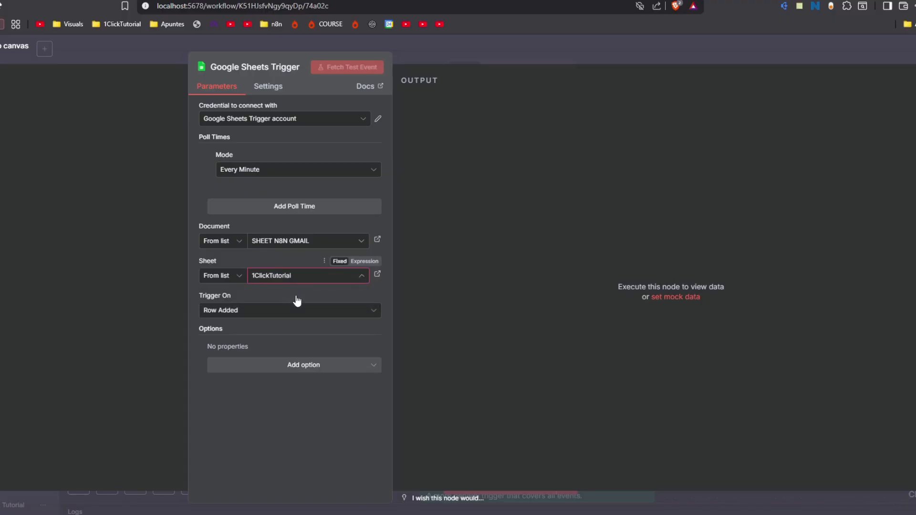
{"action": "left_click", "coordinate": [288, 309]}
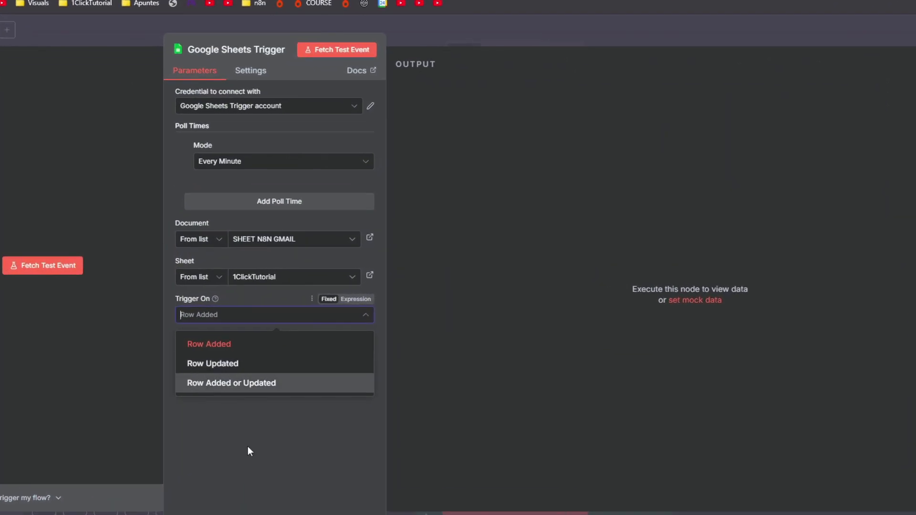
{"action": "left_click", "coordinate": [248, 448]}
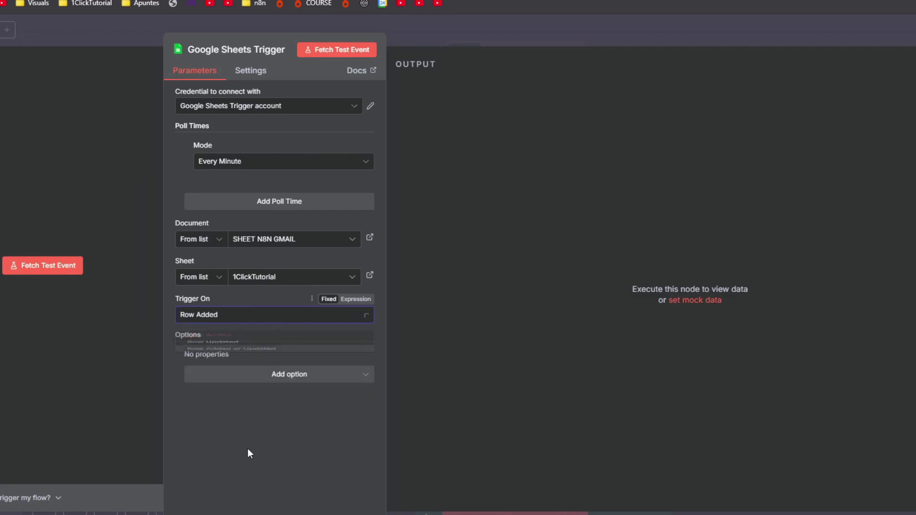
Step: Add the Value Render option to the trigger and review its description and the Unformatted, Formatted and Formula choices
{"action": "left_click", "coordinate": [309, 383]}
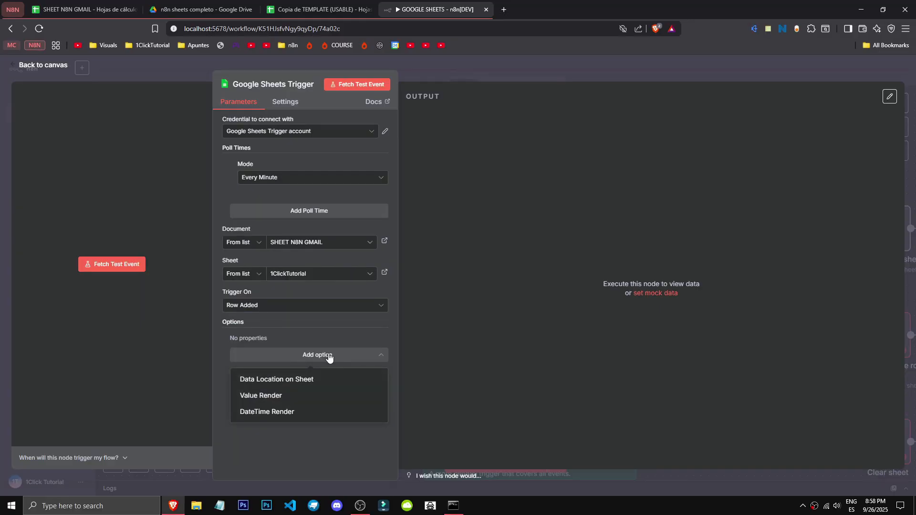
{"action": "left_click", "coordinate": [327, 396]}
{"action": "left_click", "coordinate": [318, 352]}
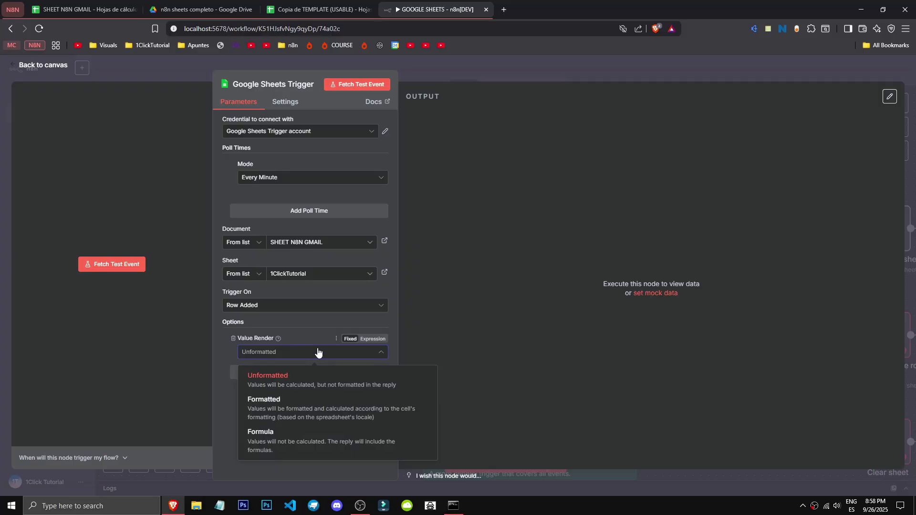
{"action": "left_click", "coordinate": [278, 339]}
{"action": "mouse_move", "coordinate": [278, 338]}
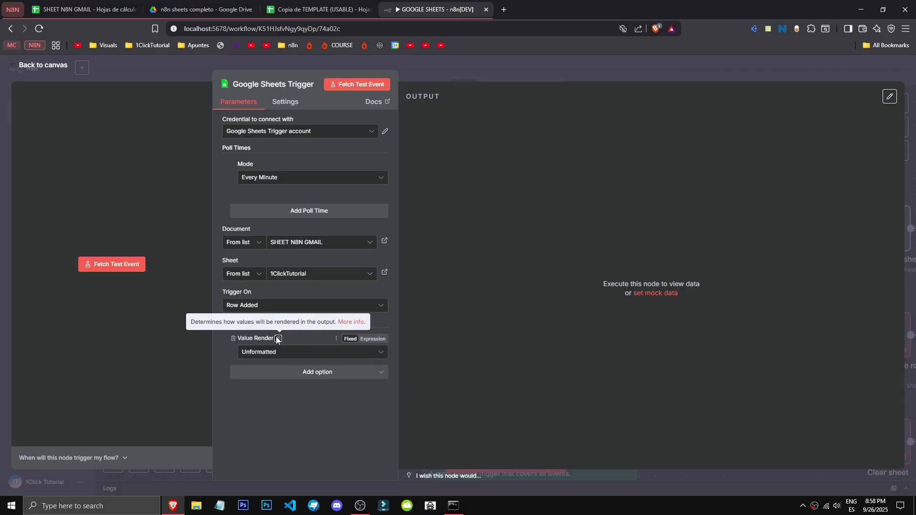
{"action": "left_click", "coordinate": [293, 352]}
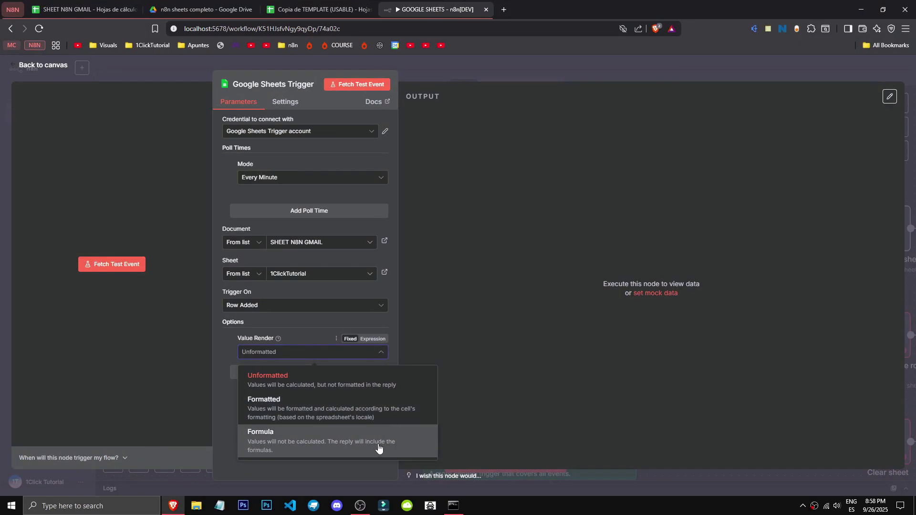
{"action": "left_click", "coordinate": [316, 372]}
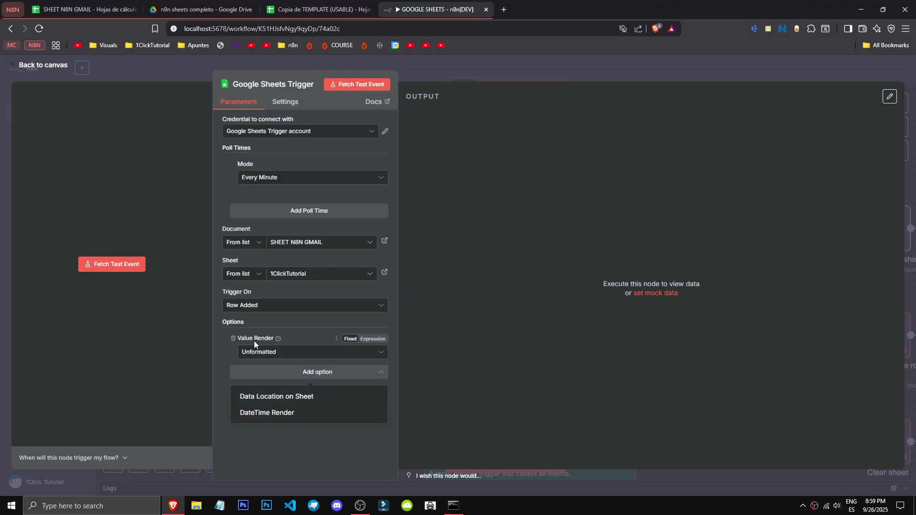
{"action": "left_click", "coordinate": [261, 353]}
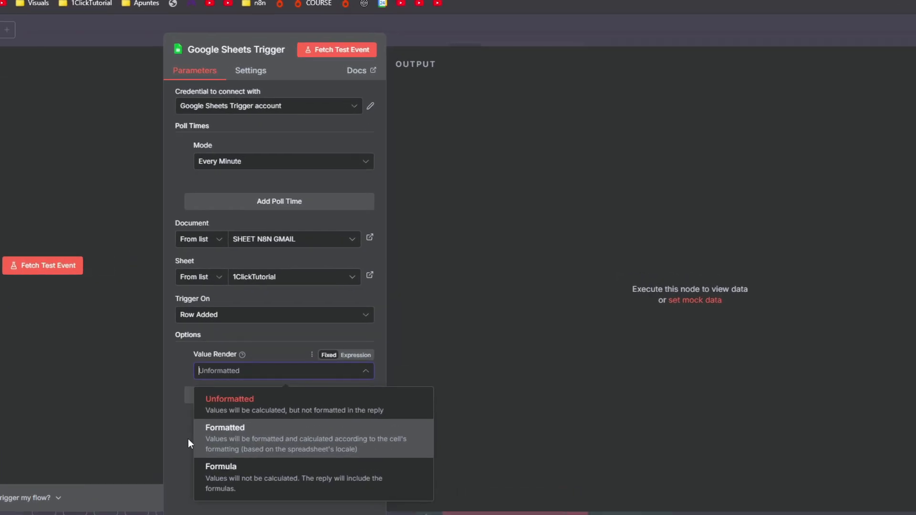
{"action": "left_click", "coordinate": [187, 429]}
Step: Add the Data Location on Sheet option to inspect its range settings, and remove both it and the Value Render option
{"action": "left_click", "coordinate": [274, 398]}
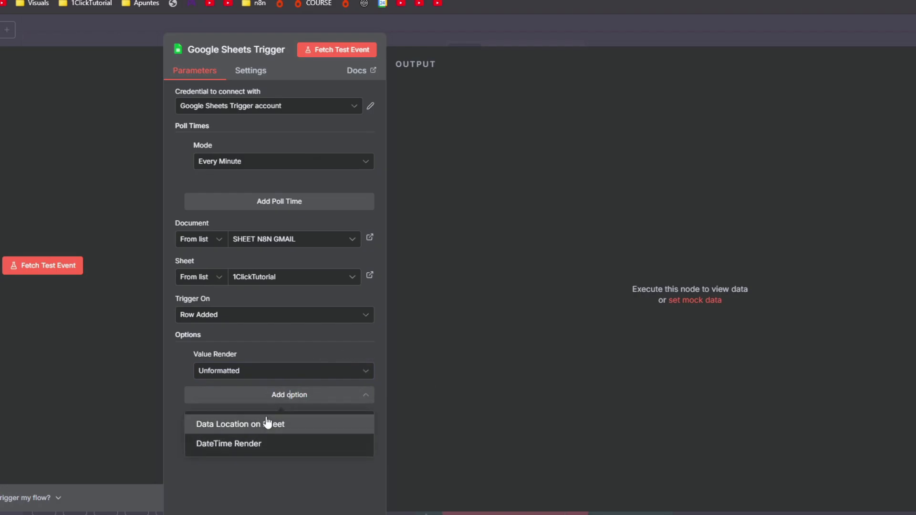
{"action": "left_click", "coordinate": [266, 420]}
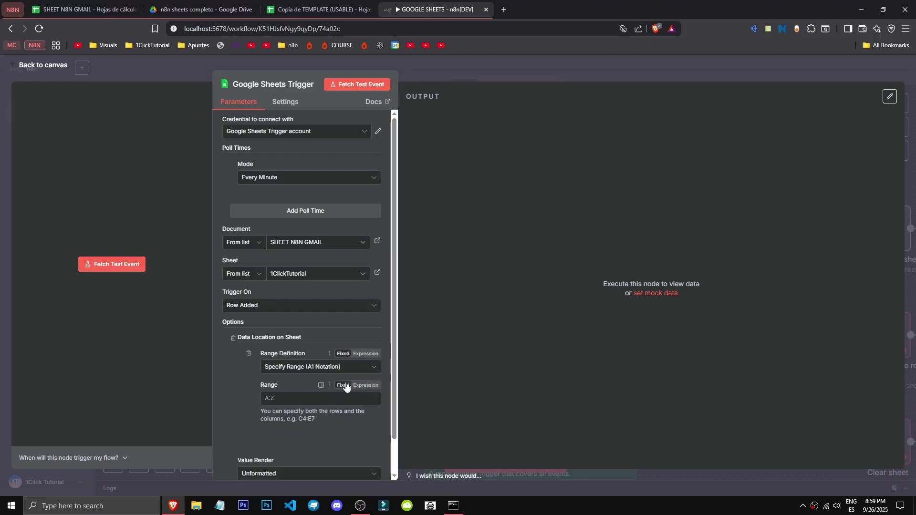
{"action": "left_click", "coordinate": [300, 405]}
{"action": "left_click", "coordinate": [233, 338]}
{"action": "left_click", "coordinate": [233, 337]}
Step: Add the DateTime Render option to the trigger, set it to Formatted String, and return to the canvas
{"action": "left_click", "coordinate": [269, 359]}
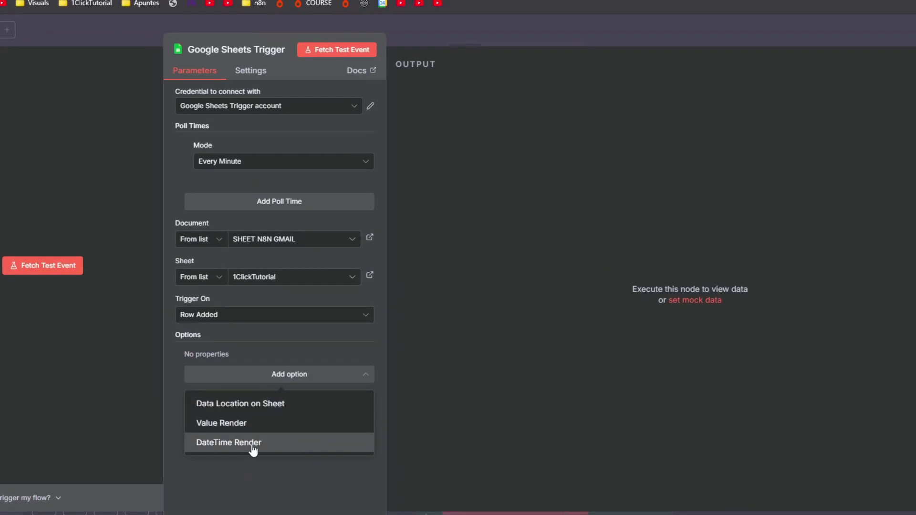
{"action": "left_click", "coordinate": [253, 443]}
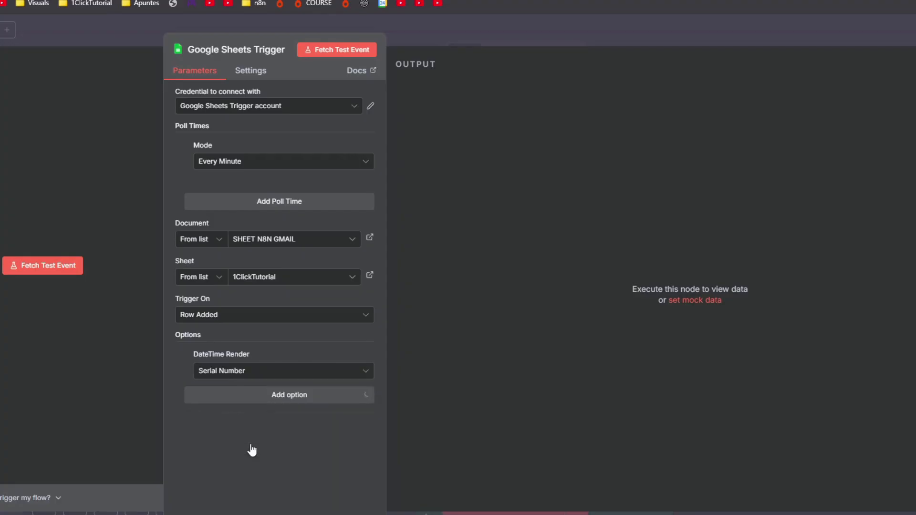
{"action": "left_click", "coordinate": [262, 372]}
{"action": "double_click", "coordinate": [255, 358]}
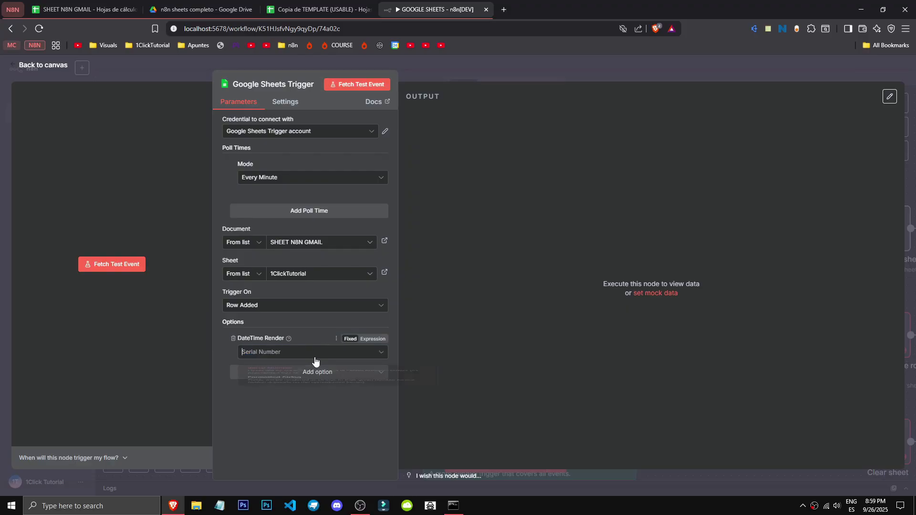
{"action": "left_click", "coordinate": [314, 356]}
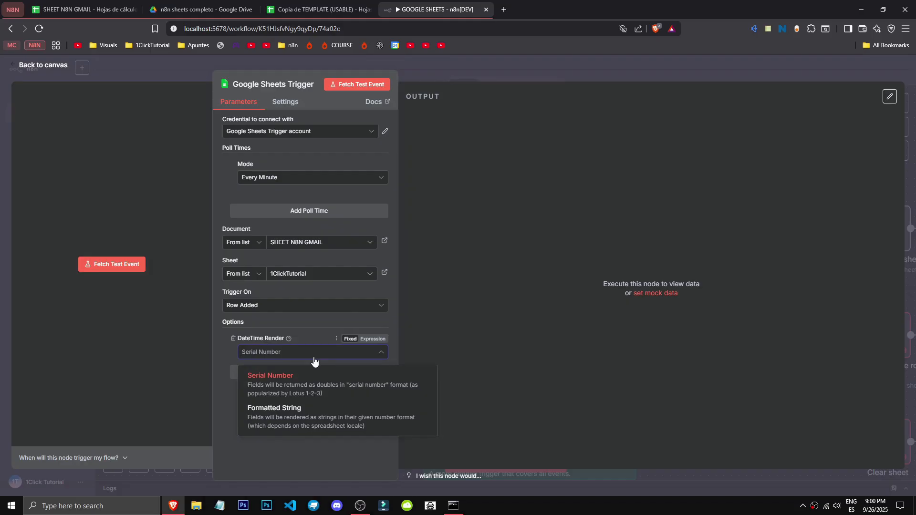
{"action": "left_click", "coordinate": [325, 422]}
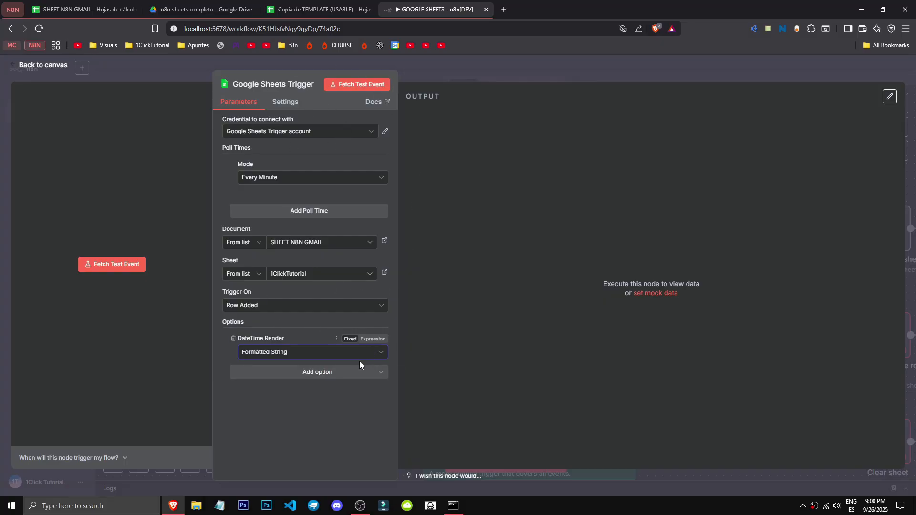
{"action": "left_click", "coordinate": [489, 75]}
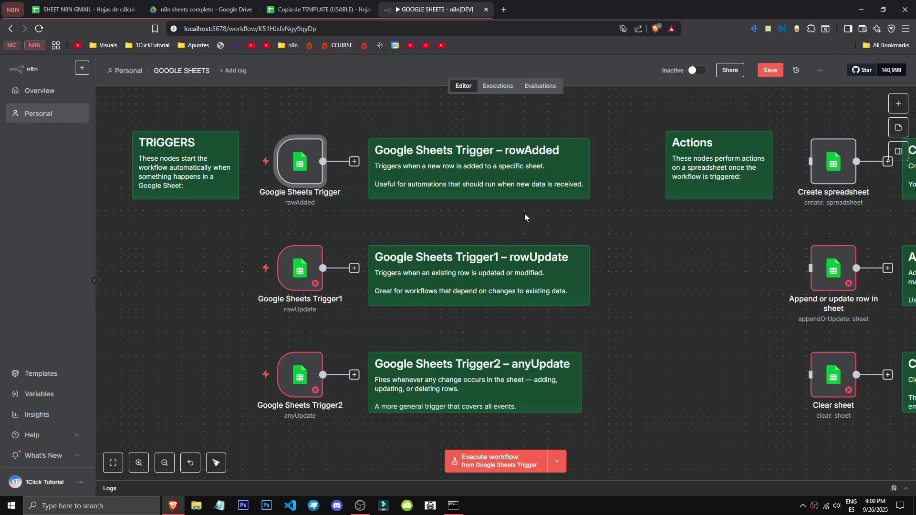
Step: Look over the trigger and action nodes across the canvas and open the rowUpdate Google Sheets Trigger1 settings
{"action": "scroll", "coordinate": [613, 286], "scroll_direction": "down", "scroll_amount": 5}
{"action": "left_click_drag", "start_coordinate": [610, 287], "coordinate": [477, 286]}
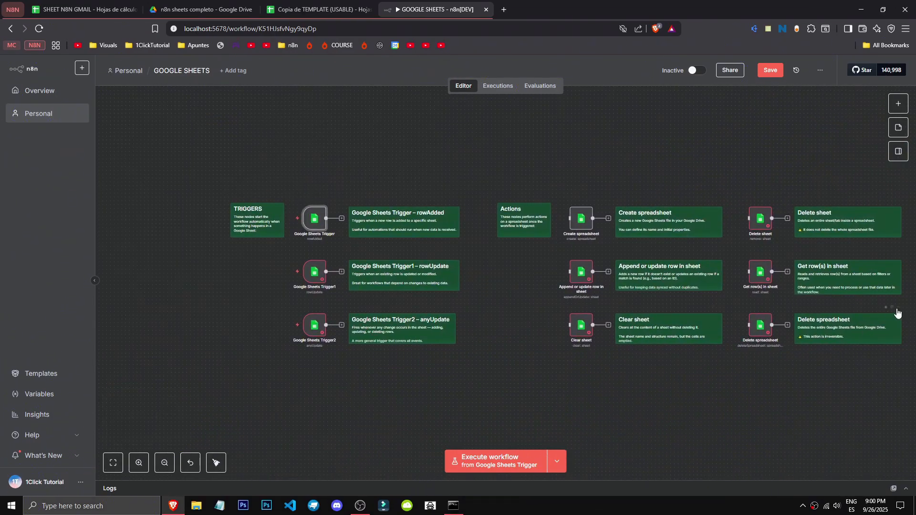
{"action": "left_click_drag", "start_coordinate": [858, 375], "coordinate": [574, 346]}
{"action": "left_click_drag", "start_coordinate": [437, 340], "coordinate": [758, 373]}
{"action": "scroll", "coordinate": [513, 296], "scroll_direction": "up", "scroll_amount": 3}
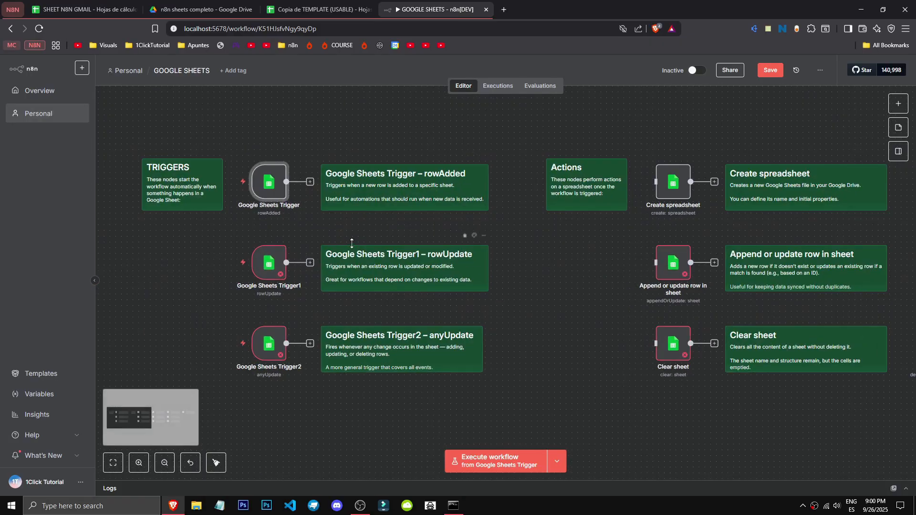
{"action": "scroll", "coordinate": [352, 246], "scroll_direction": "up", "scroll_amount": 1}
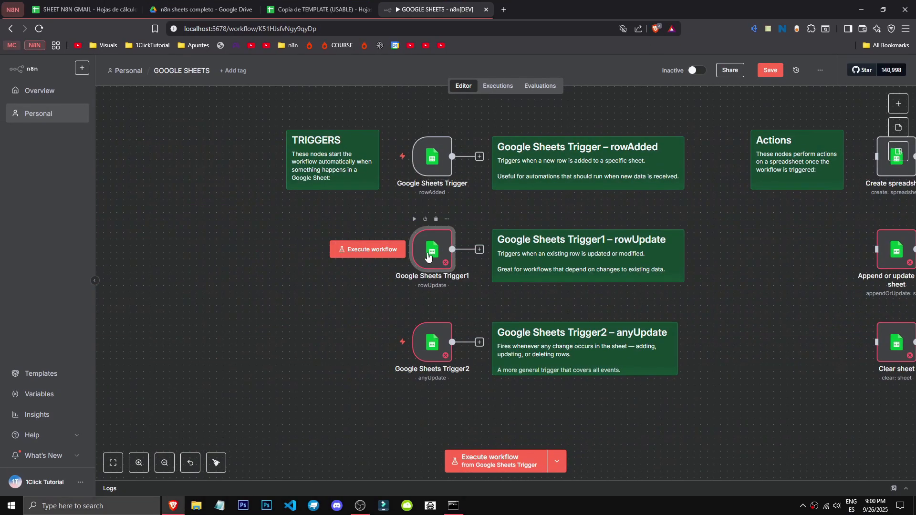
{"action": "double_click", "coordinate": [428, 256]}
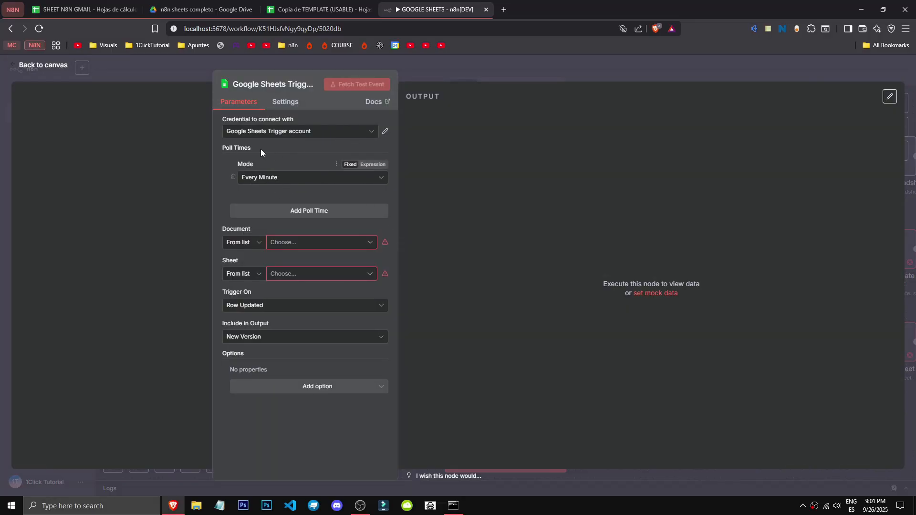
Step: Set the trigger's poll mode to Every Hour at minute 0
{"action": "left_click", "coordinate": [288, 177]}
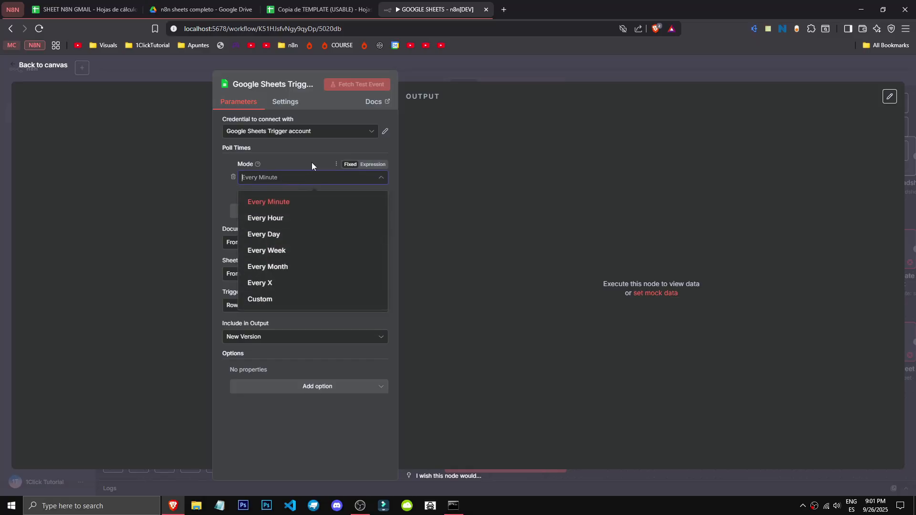
{"action": "left_click", "coordinate": [306, 218]}
{"action": "left_click", "coordinate": [297, 210]}
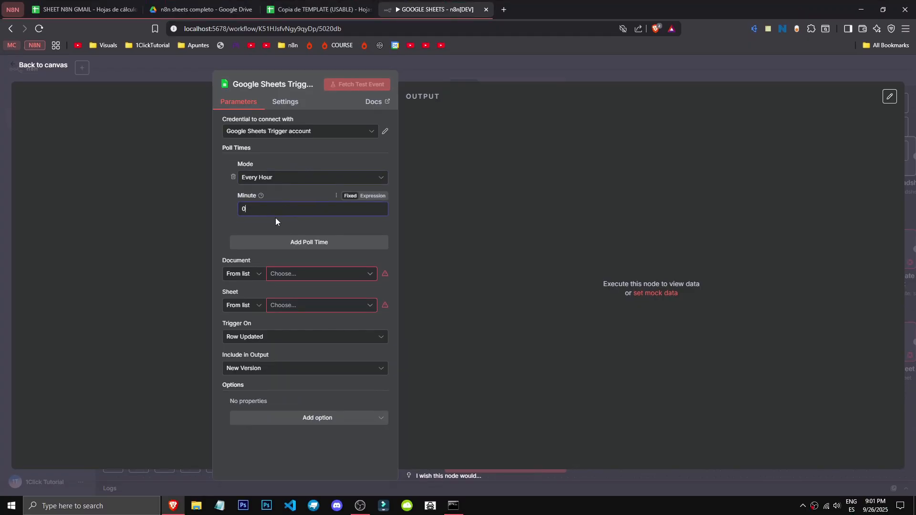
Step: Add two extra poll times to the trigger and delete both of them
{"action": "left_click", "coordinate": [364, 244]}
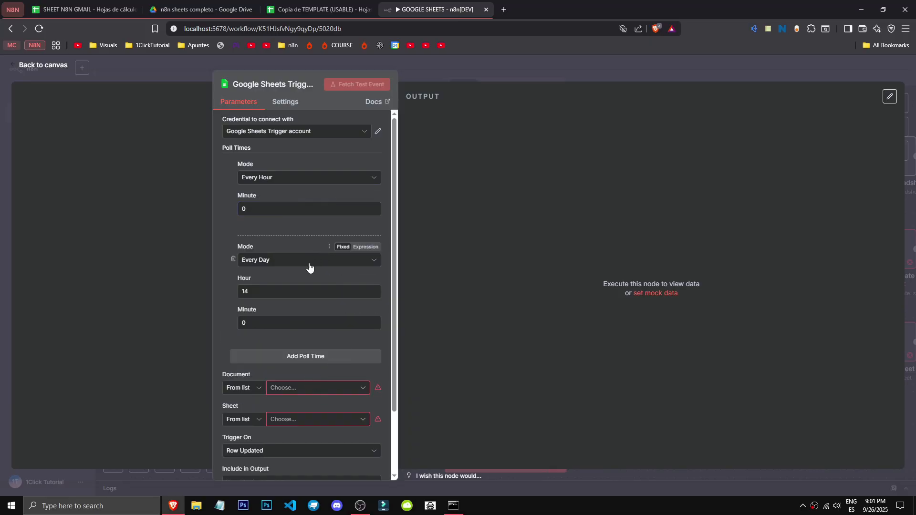
{"action": "left_click", "coordinate": [329, 357]}
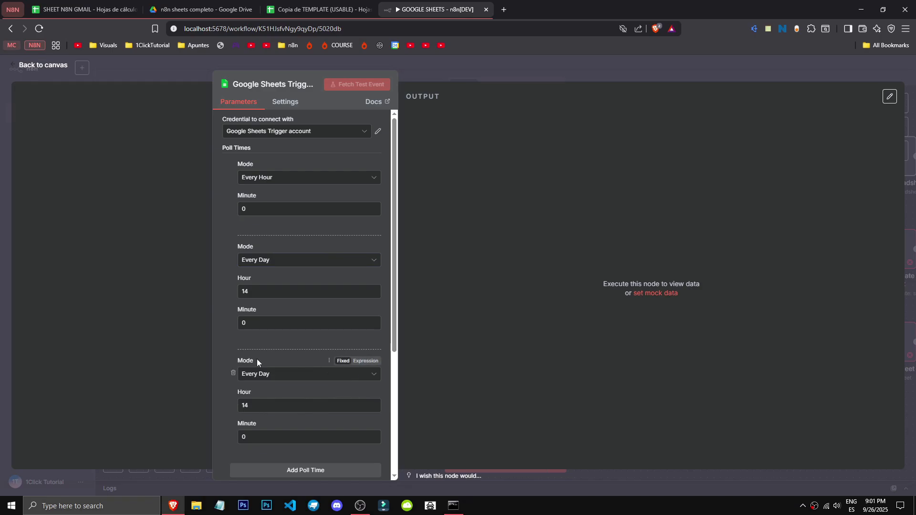
{"action": "left_click", "coordinate": [233, 372]}
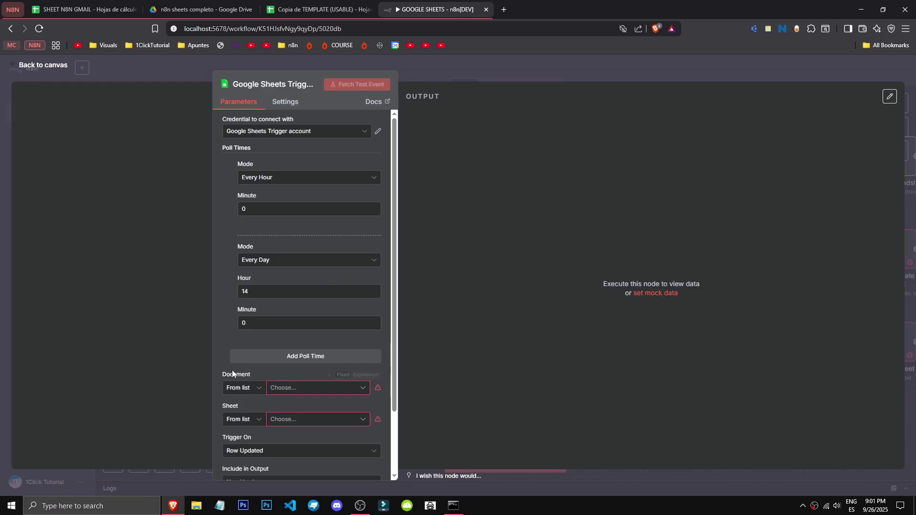
{"action": "left_click", "coordinate": [234, 264]}
Step: Choose SHEET N8N GMAIL as the trigger's document and 1ClickTutorial as its sheet
{"action": "left_click", "coordinate": [310, 277]}
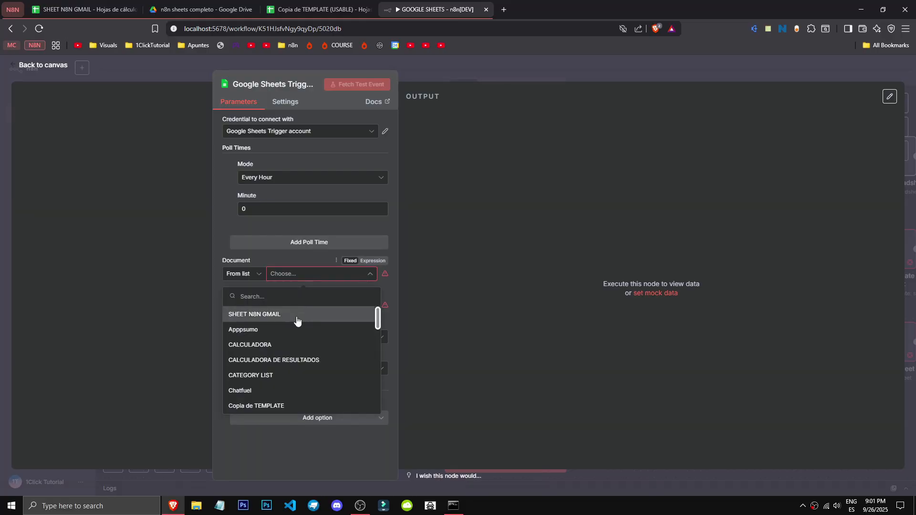
{"action": "left_click", "coordinate": [296, 321]}
{"action": "left_click", "coordinate": [341, 309]}
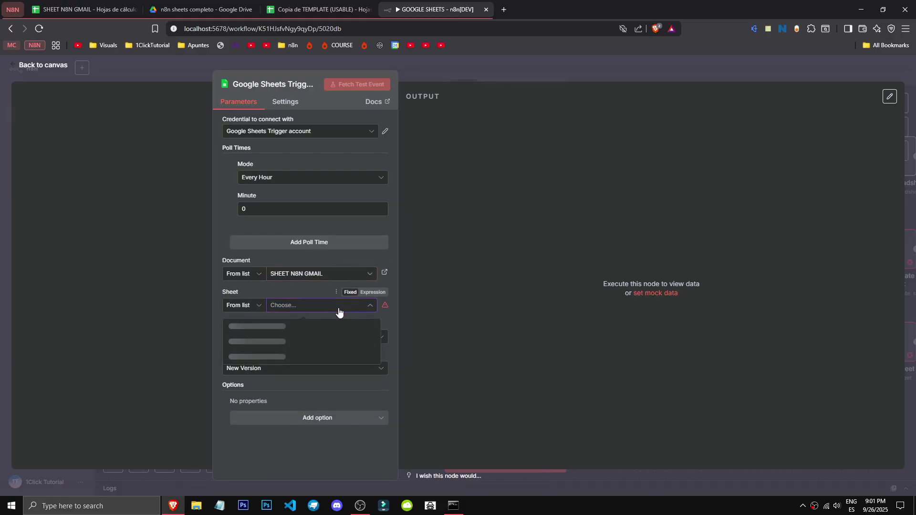
{"action": "left_click", "coordinate": [320, 273]}
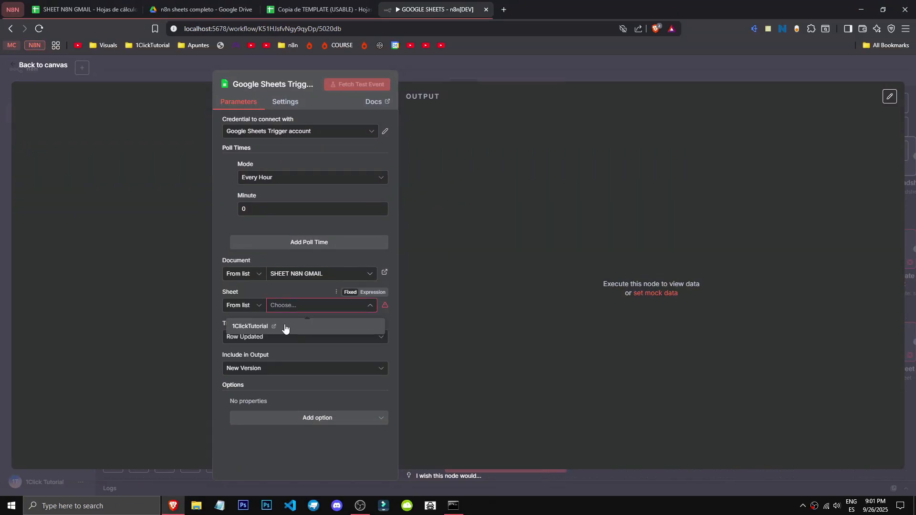
{"action": "left_click", "coordinate": [285, 328]}
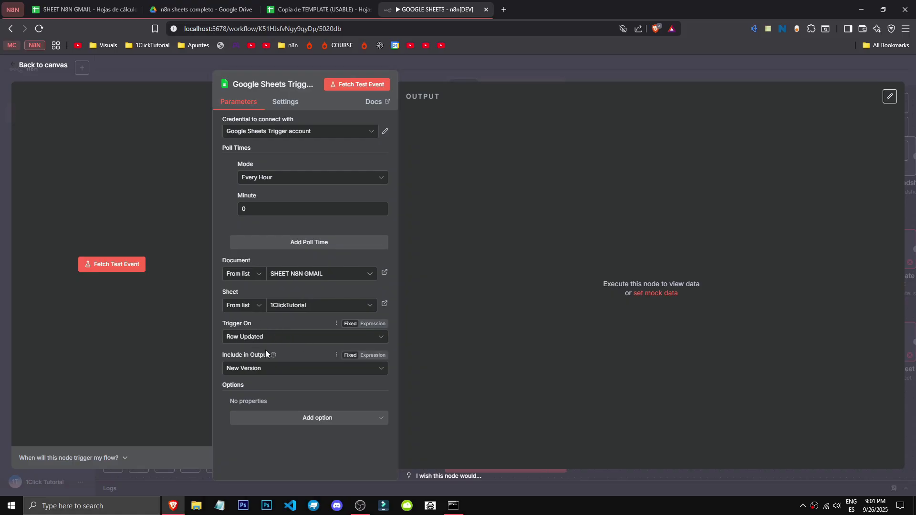
Step: Review the Include in Output description and its New Version, Old Version and Both Versions choices
{"action": "left_click", "coordinate": [275, 369]}
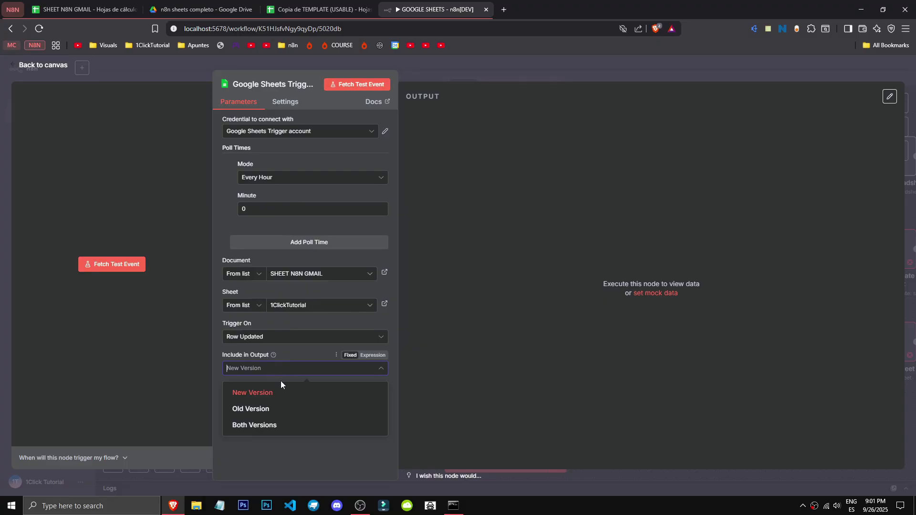
{"action": "left_click", "coordinate": [273, 355]}
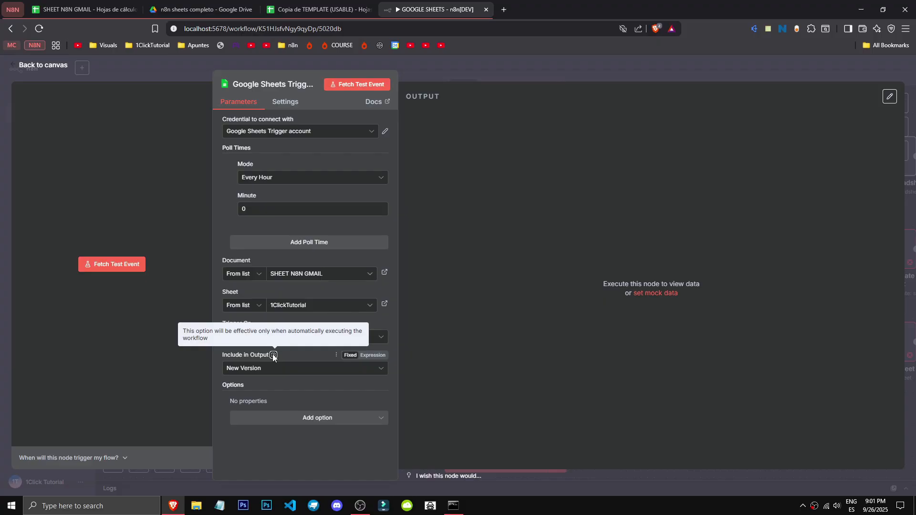
{"action": "left_click", "coordinate": [297, 371]}
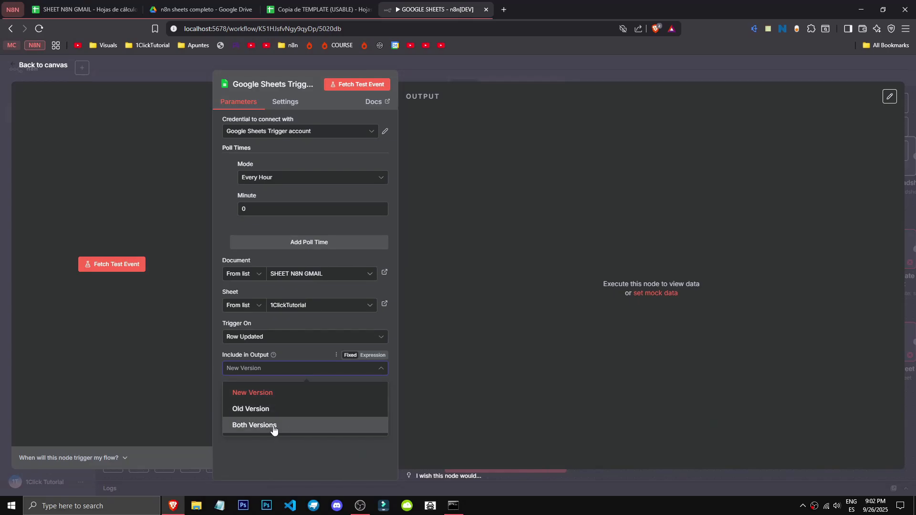
{"action": "left_click", "coordinate": [313, 355]}
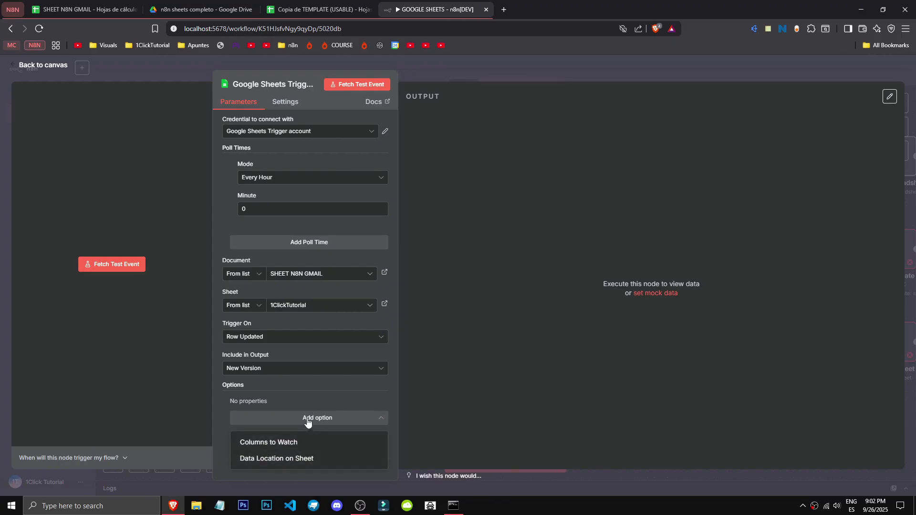
Step: Add the Columns to Watch option and skim the n8n Expressions documentation linked from its description, closing that page when done
{"action": "left_click", "coordinate": [311, 443]}
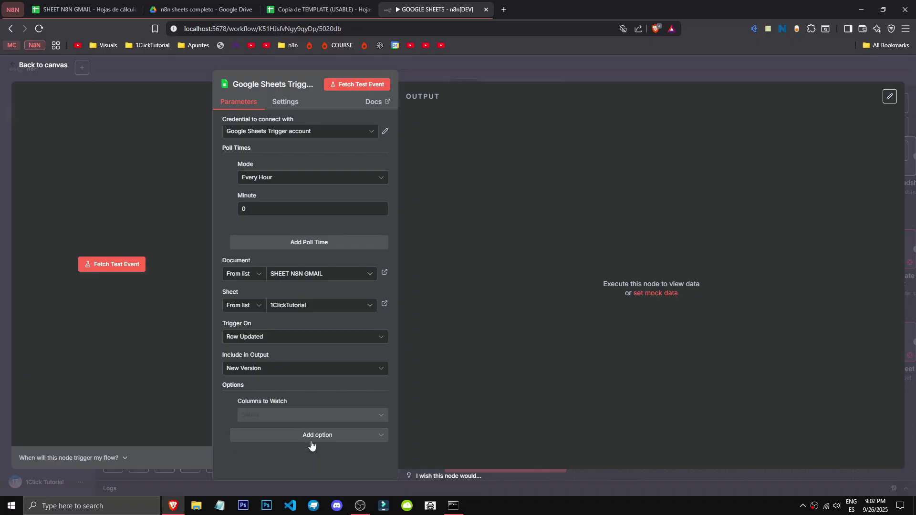
{"action": "mouse_move", "coordinate": [292, 402]}
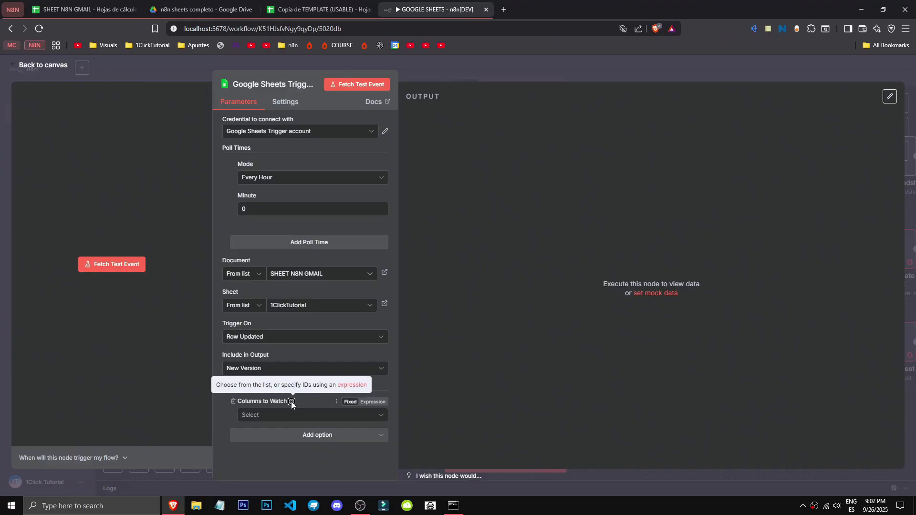
{"action": "left_click", "coordinate": [353, 385]}
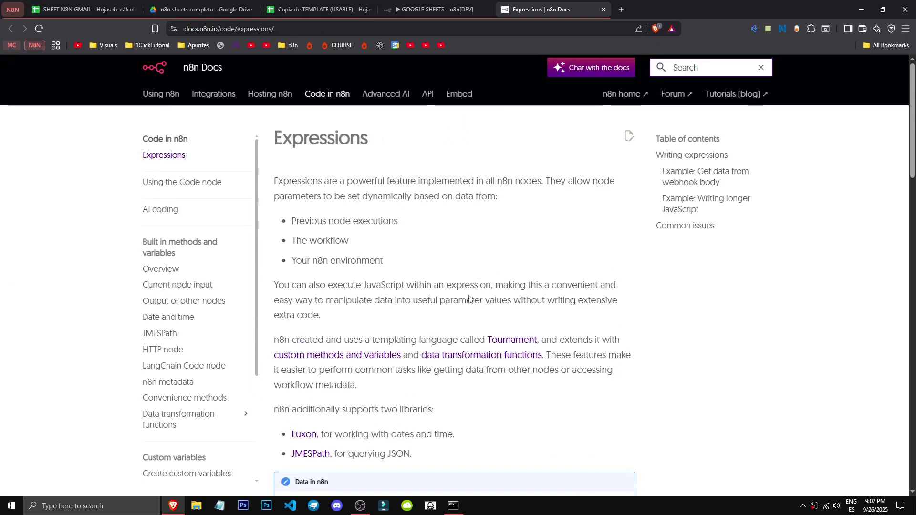
{"action": "scroll", "coordinate": [382, 387], "scroll_direction": "down", "scroll_amount": 8}
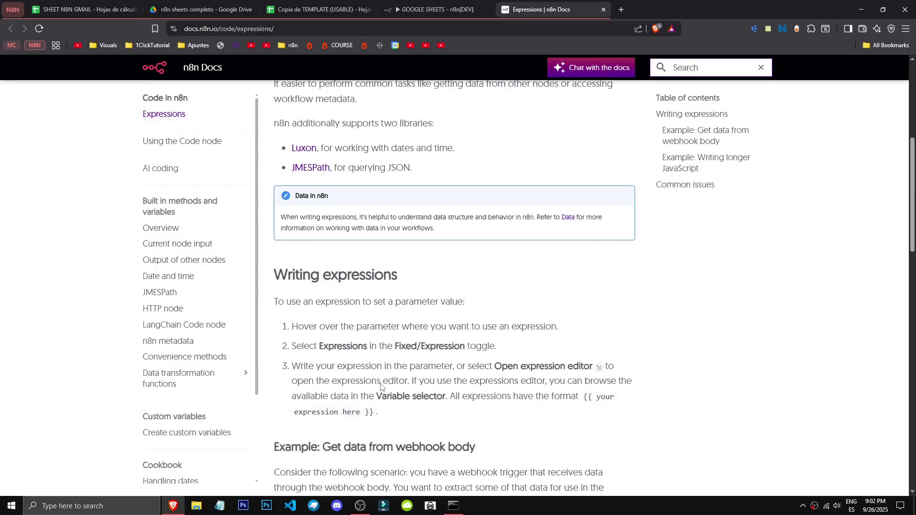
{"action": "scroll", "coordinate": [380, 382], "scroll_direction": "down", "scroll_amount": 5}
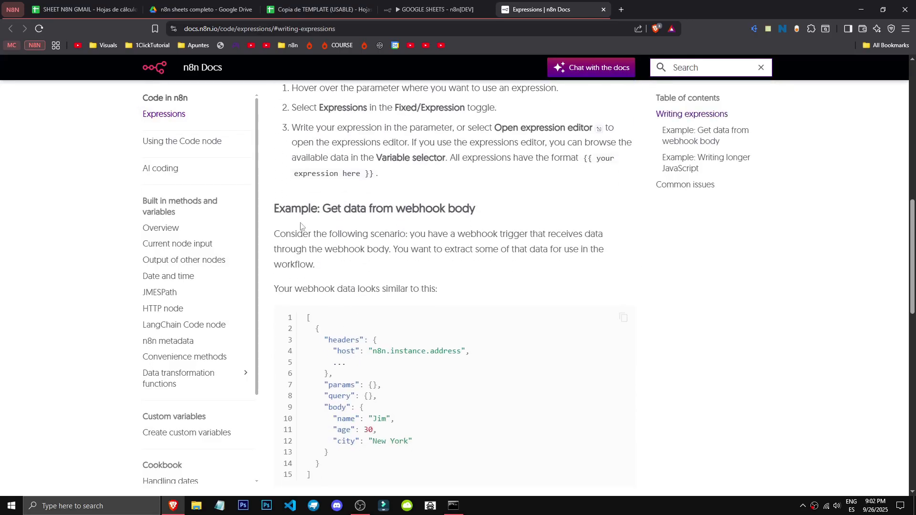
{"action": "left_click_drag", "start_coordinate": [311, 380], "coordinate": [296, 266]}
{"action": "left_click", "coordinate": [325, 272]}
{"action": "scroll", "coordinate": [355, 270], "scroll_direction": "down", "scroll_amount": 3}
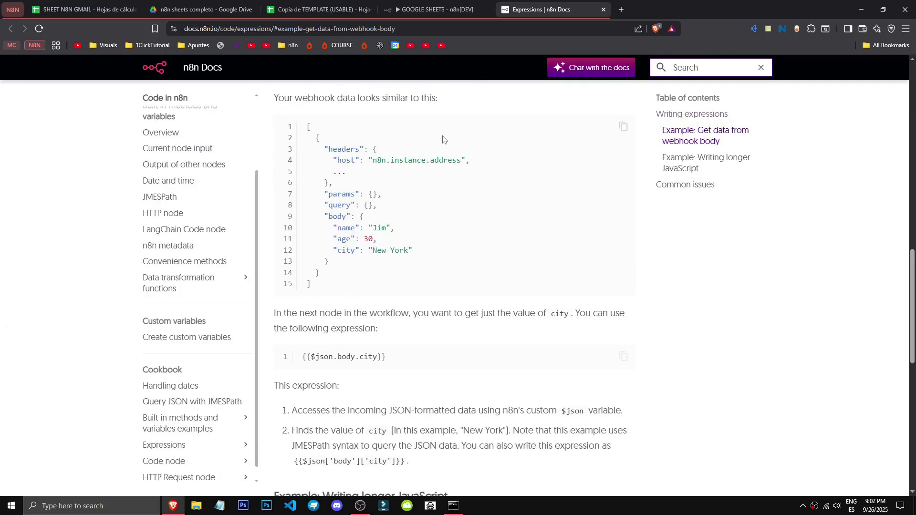
{"action": "left_click", "coordinate": [466, 2]}
{"action": "left_click", "coordinate": [604, 10]}
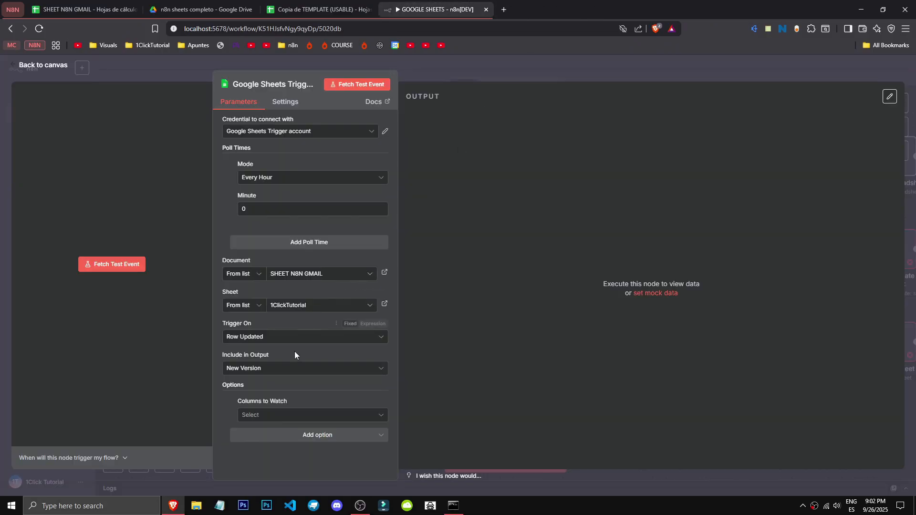
Step: Select the GMAIL and MESSAGE columns in the Columns to Watch option
{"action": "left_click", "coordinate": [300, 416]}
{"action": "left_click", "coordinate": [288, 453]}
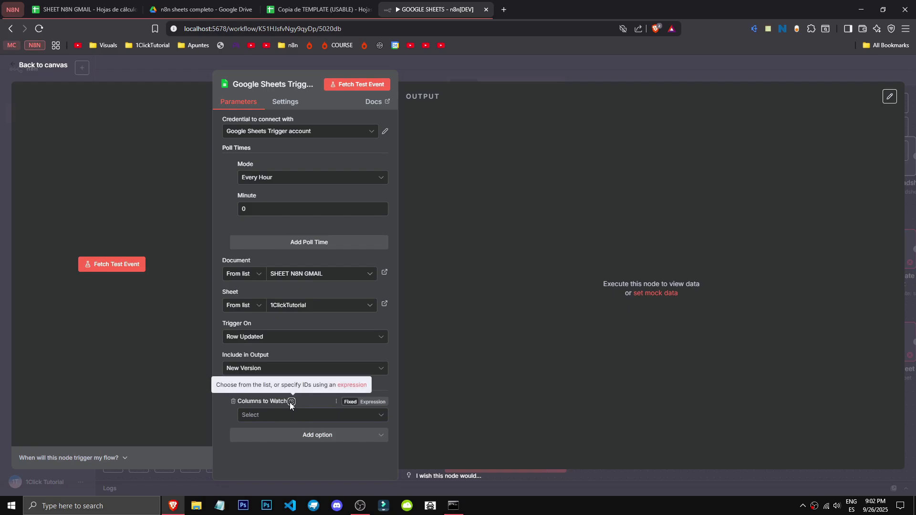
{"action": "left_click", "coordinate": [263, 414]}
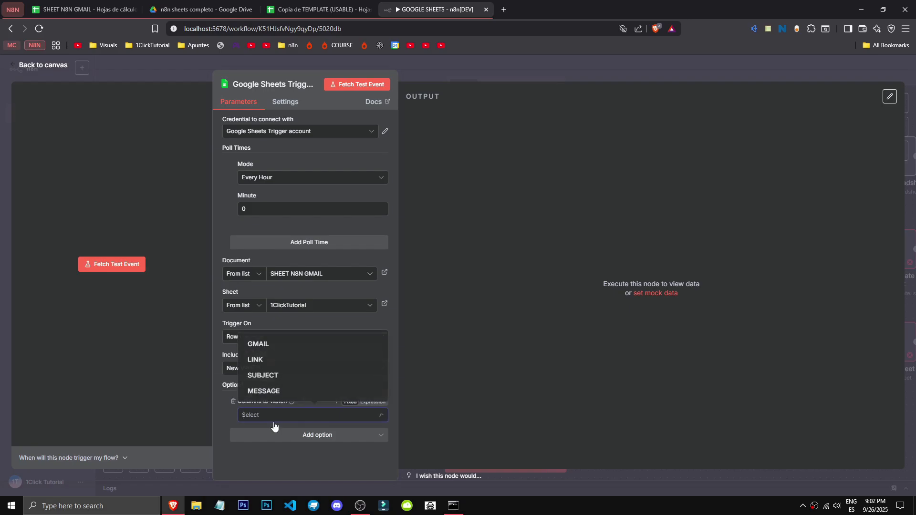
{"action": "left_click", "coordinate": [289, 343]}
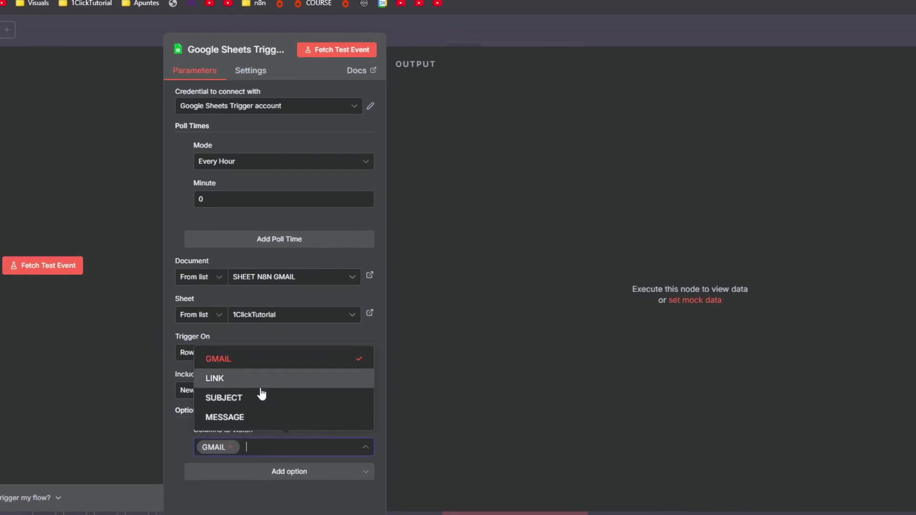
{"action": "left_click", "coordinate": [293, 359]}
{"action": "left_click", "coordinate": [295, 375]}
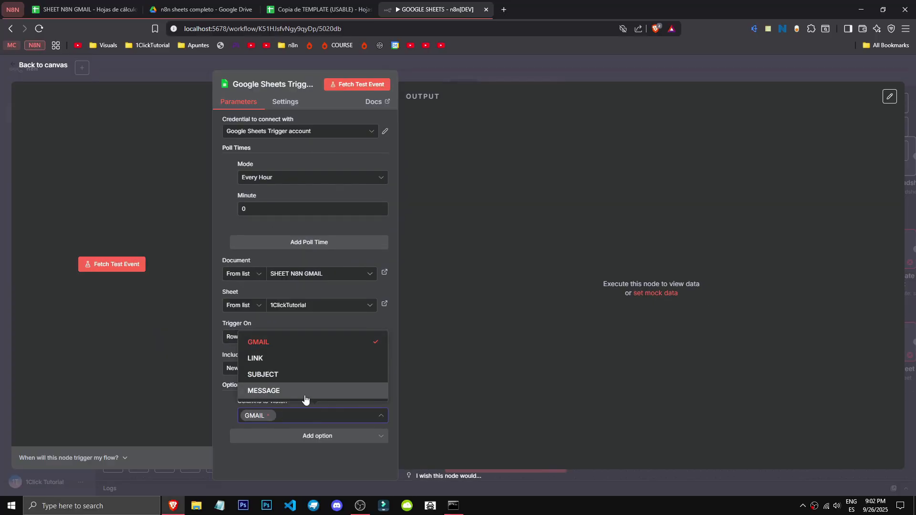
{"action": "left_click", "coordinate": [275, 423]}
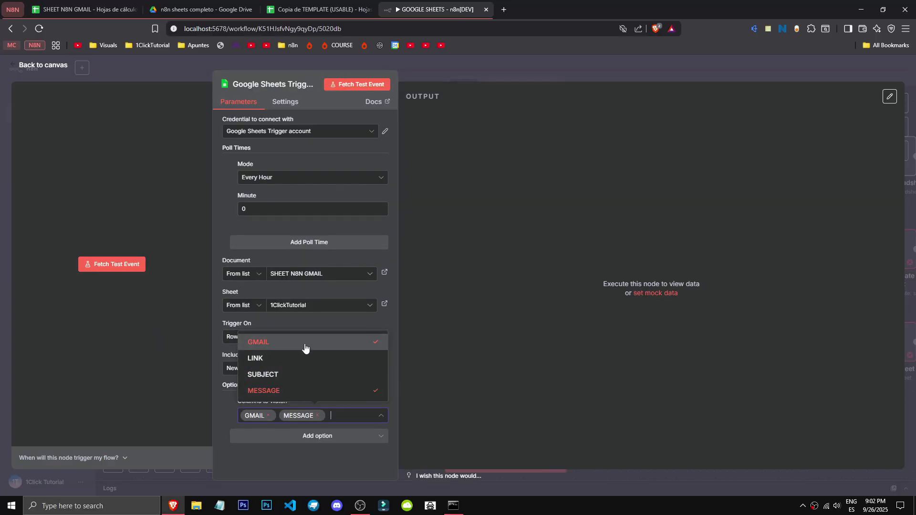
{"action": "left_click", "coordinate": [264, 500]}
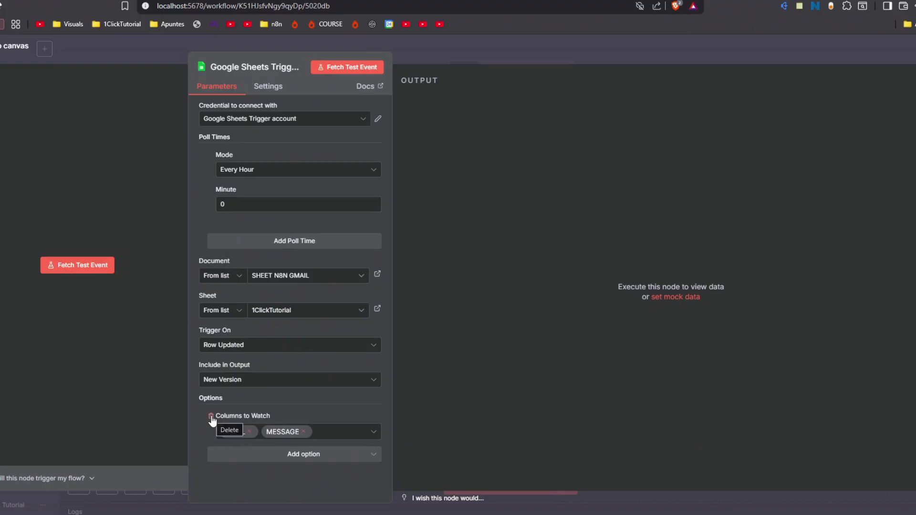
Step: Delete the Columns to Watch option and check which options can be added to the trigger
{"action": "left_click", "coordinate": [234, 400]}
{"action": "left_click", "coordinate": [244, 435]}
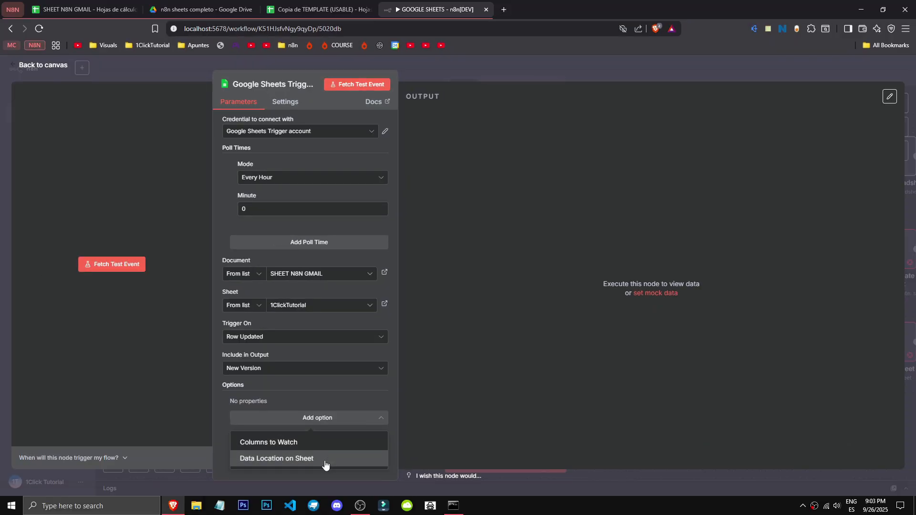
{"action": "left_click", "coordinate": [247, 483]}
Step: Open the anyUpdate Google Sheets Trigger2 node, look over its execution and error settings, and return to its parameters
{"action": "scroll", "coordinate": [305, 422], "scroll_direction": "down", "scroll_amount": 1}
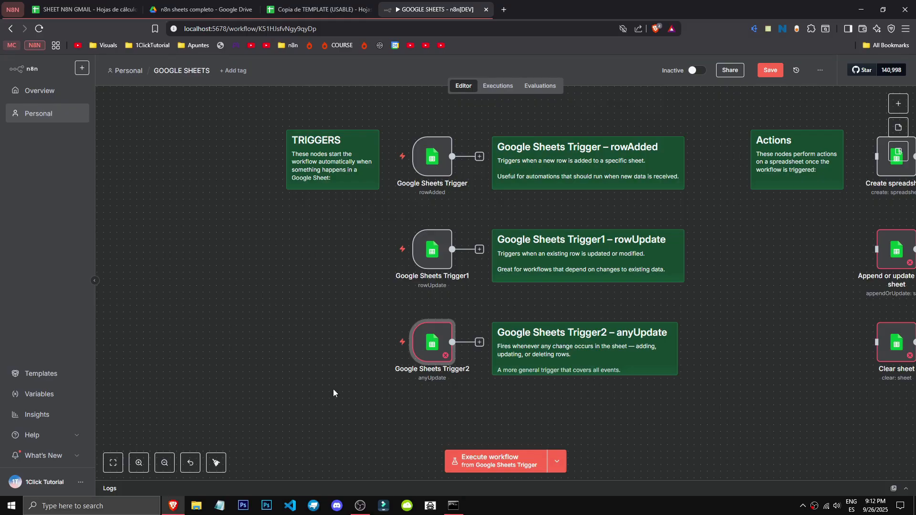
{"action": "scroll", "coordinate": [509, 422], "scroll_direction": "down", "scroll_amount": 1}
{"action": "scroll", "coordinate": [511, 420], "scroll_direction": "up", "scroll_amount": 1}
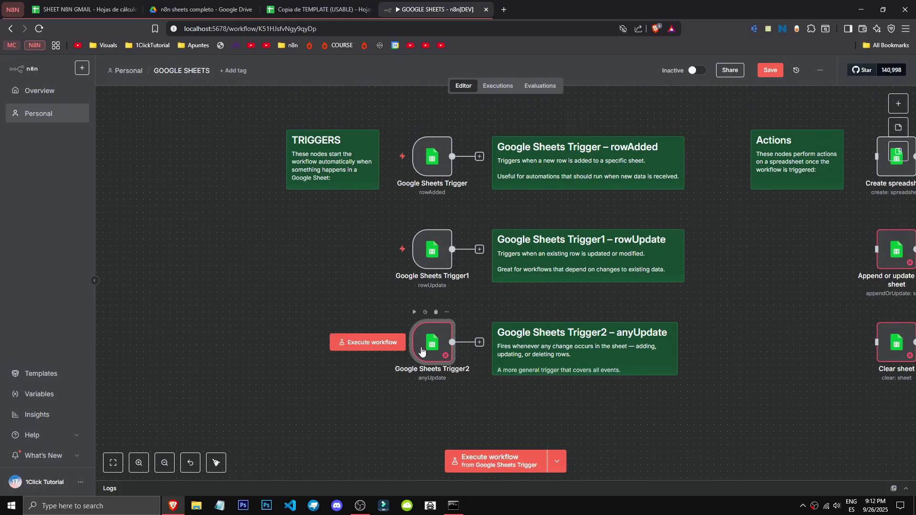
{"action": "double_click", "coordinate": [421, 347]}
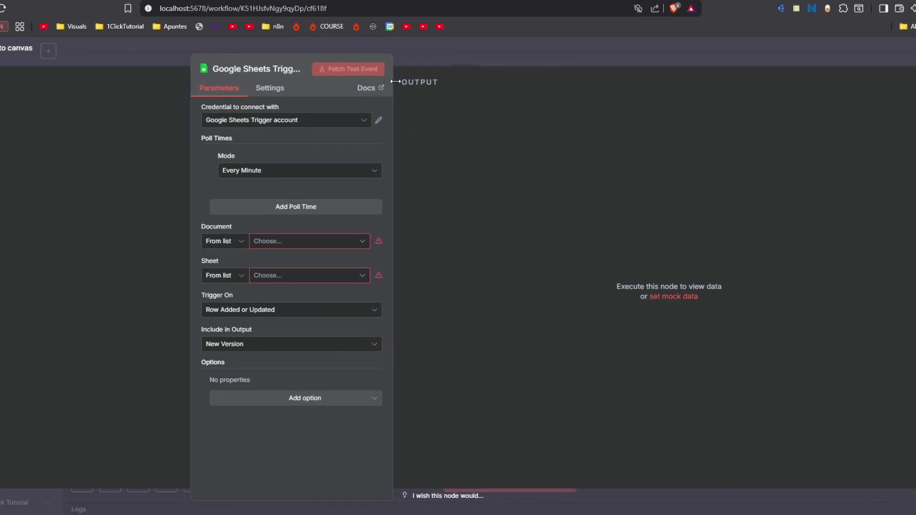
{"action": "left_click", "coordinate": [276, 87]}
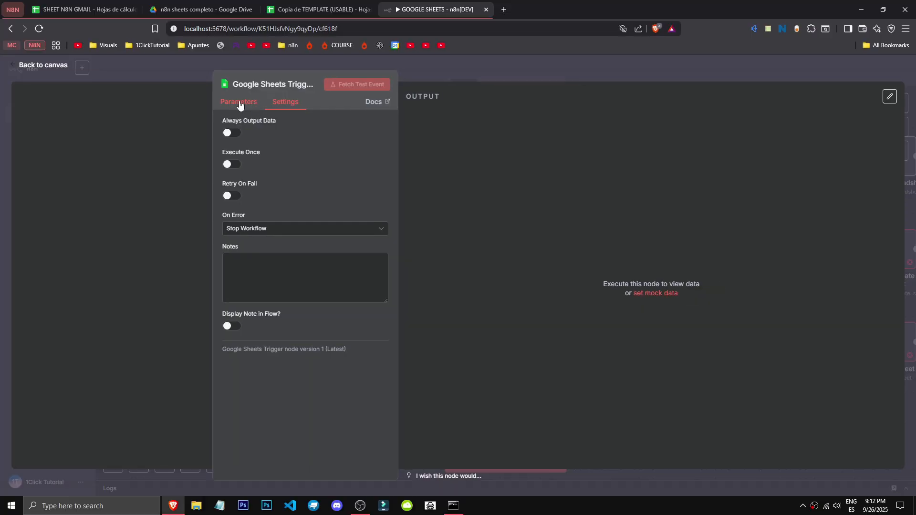
{"action": "left_click", "coordinate": [239, 104]}
Step: Add a second poll time set to Every Minute and review the available poll mode choices
{"action": "left_click", "coordinate": [269, 177]}
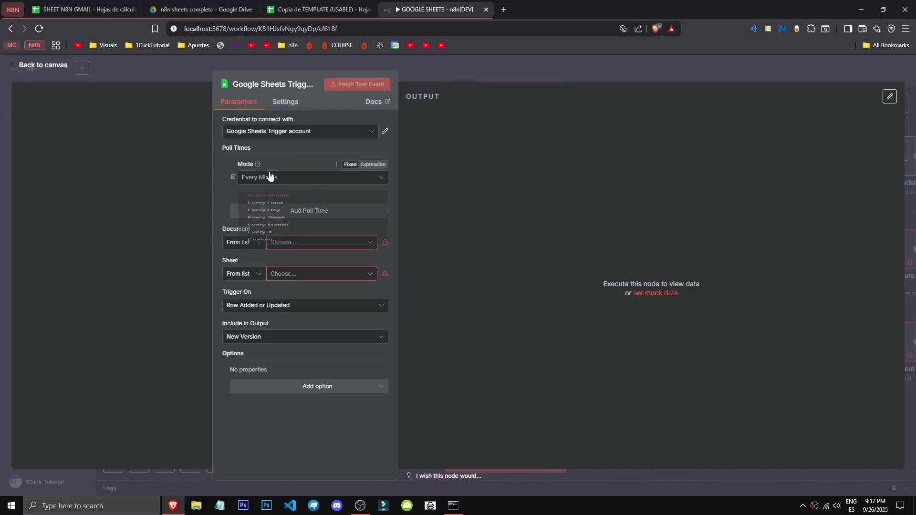
{"action": "left_click", "coordinate": [270, 177]}
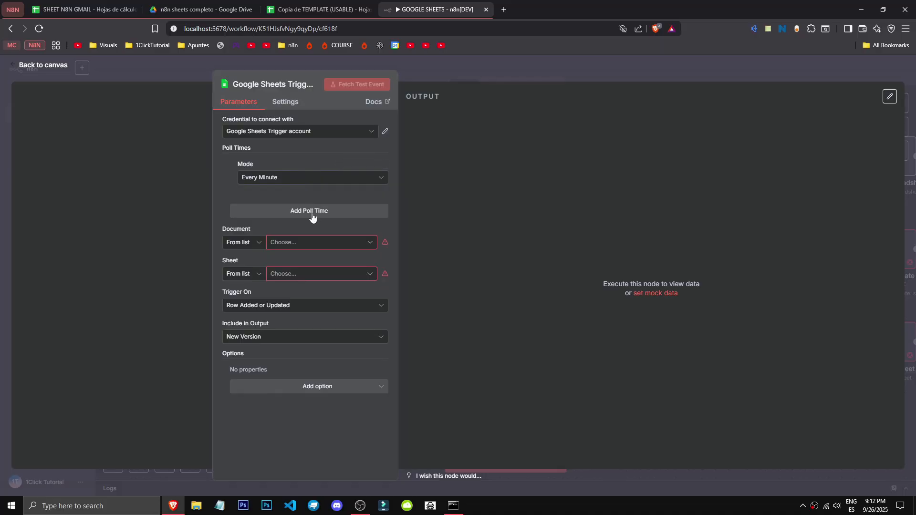
{"action": "left_click", "coordinate": [312, 212]}
{"action": "left_click", "coordinate": [290, 231]}
{"action": "left_click", "coordinate": [290, 232]}
{"action": "left_click", "coordinate": [289, 230]}
{"action": "left_click", "coordinate": [300, 230]}
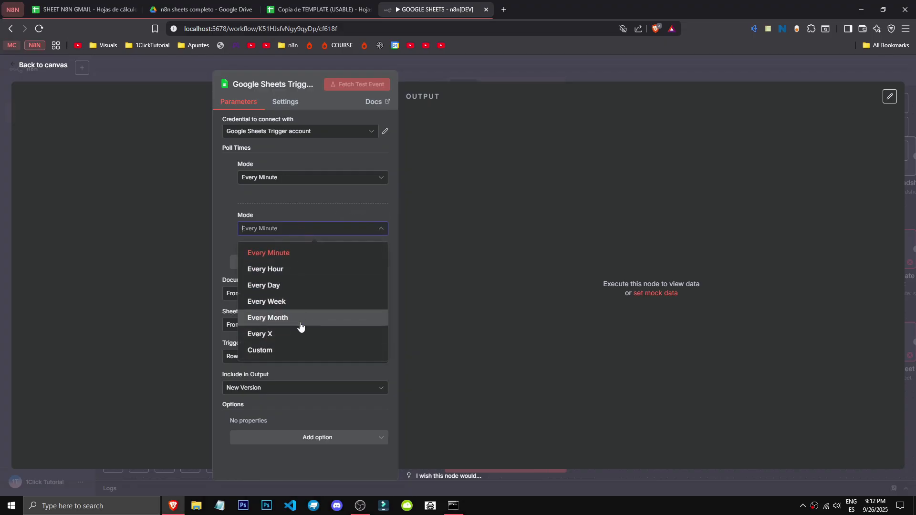
Step: Set the first poll time's mode to Custom and read the Cron Expression help on allowed ranges
{"action": "left_click", "coordinate": [260, 350]}
{"action": "mouse_move", "coordinate": [286, 197]}
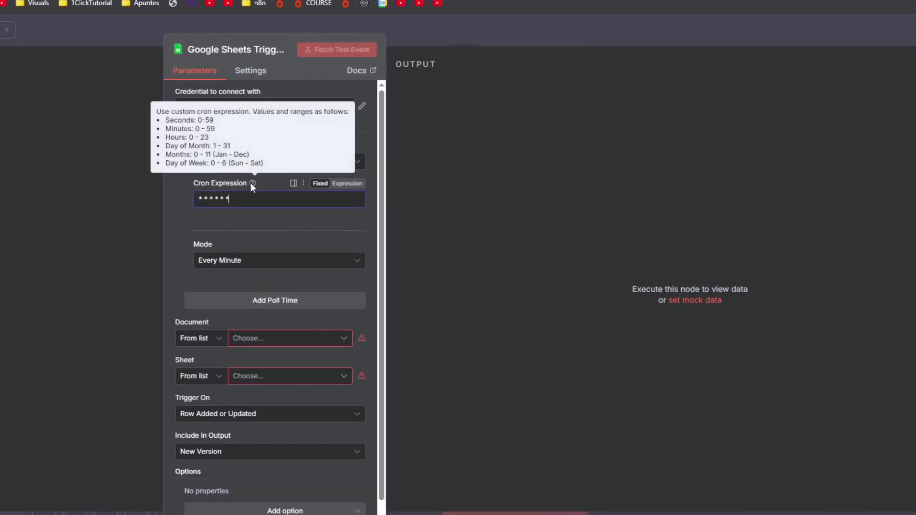
Step: Delete the custom poll time and set the trigger's document to SHEET N8N GMAIL and its sheet to 1ClickTutorial
{"action": "left_click", "coordinate": [188, 161]}
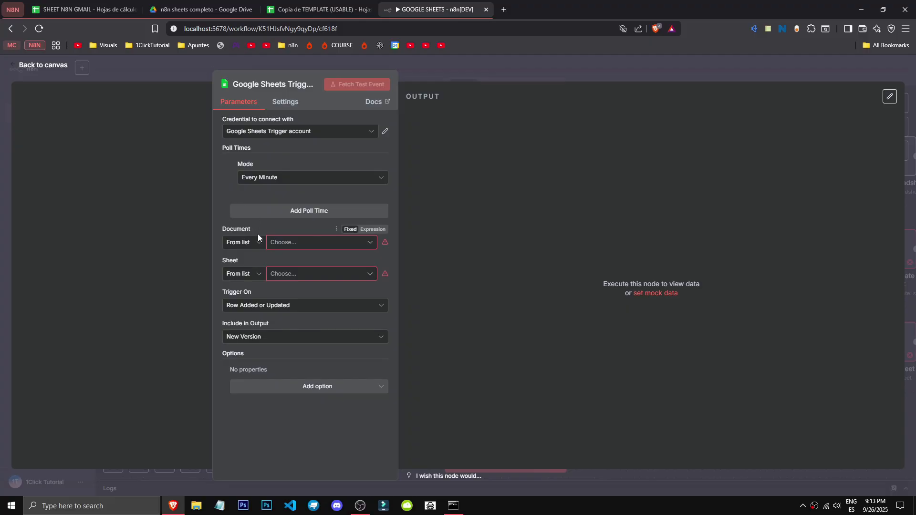
{"action": "left_click", "coordinate": [294, 243]}
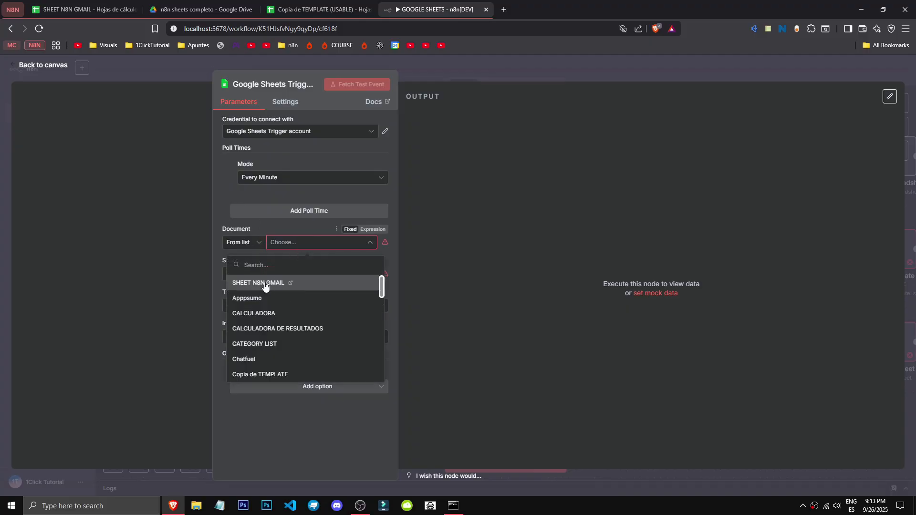
{"action": "left_click", "coordinate": [264, 284]}
{"action": "left_click", "coordinate": [296, 275]}
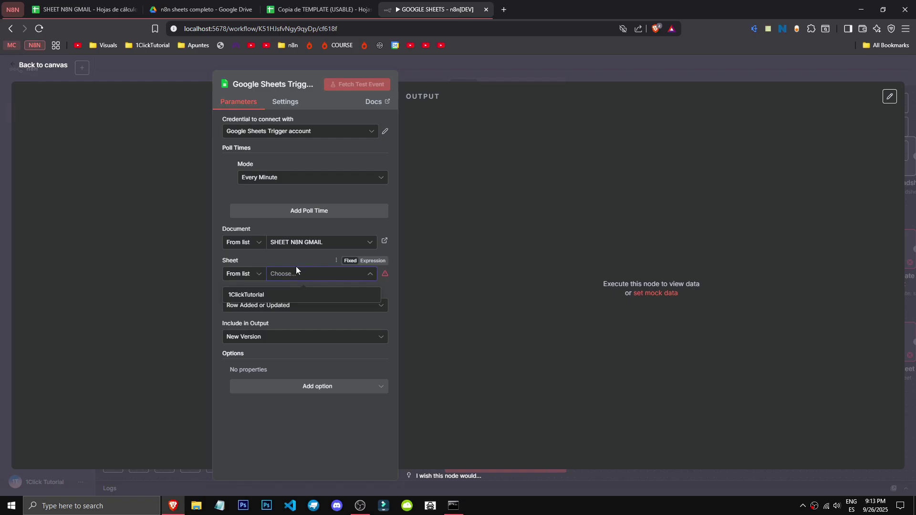
{"action": "left_click", "coordinate": [292, 294]}
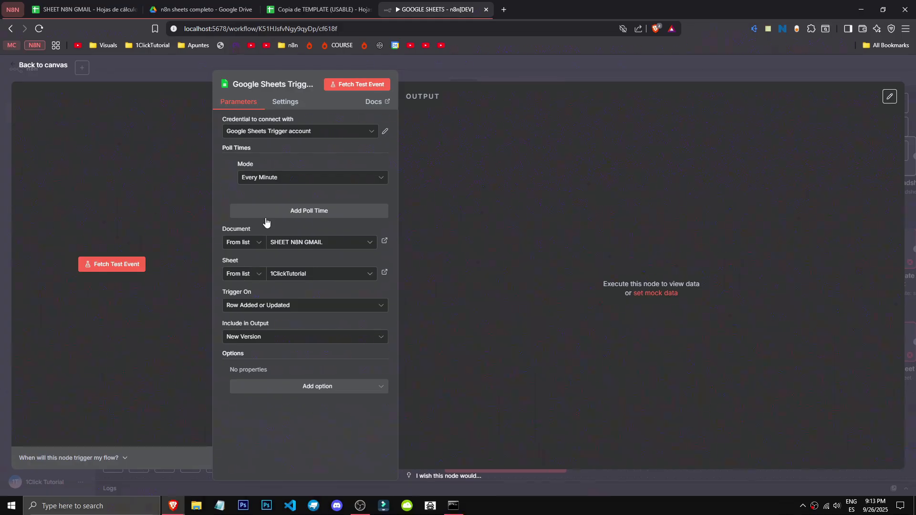
Step: Review the Trigger On and Include in Output choices, keeping Row Added or Updated and New Version
{"action": "left_click", "coordinate": [313, 305]}
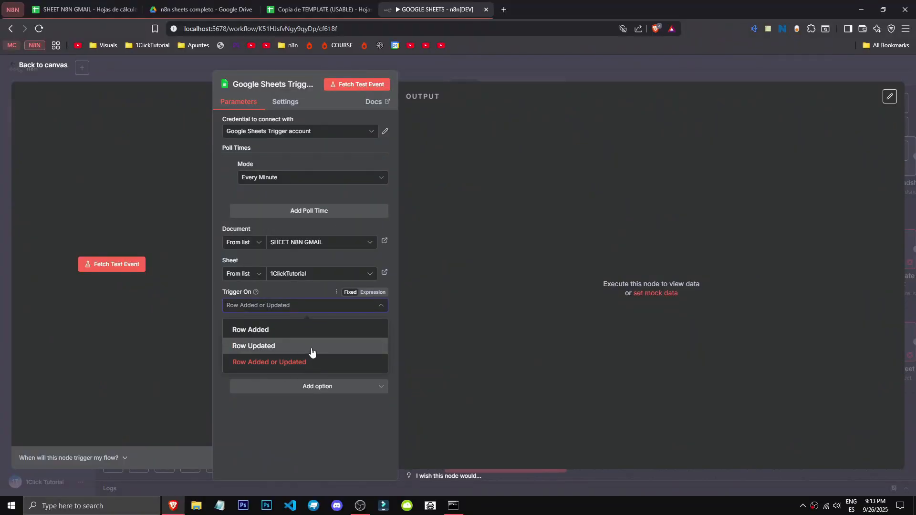
{"action": "left_click", "coordinate": [291, 362]}
{"action": "left_click", "coordinate": [294, 339]}
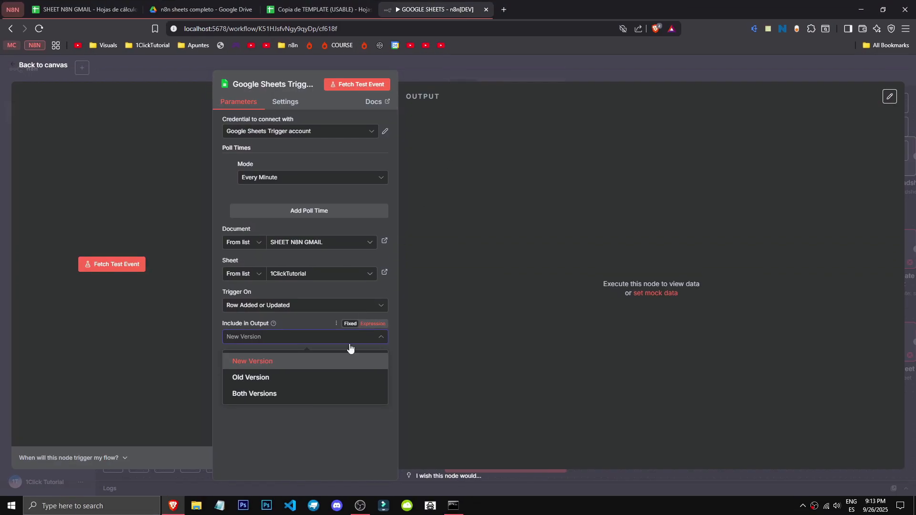
{"action": "left_click", "coordinate": [293, 454]}
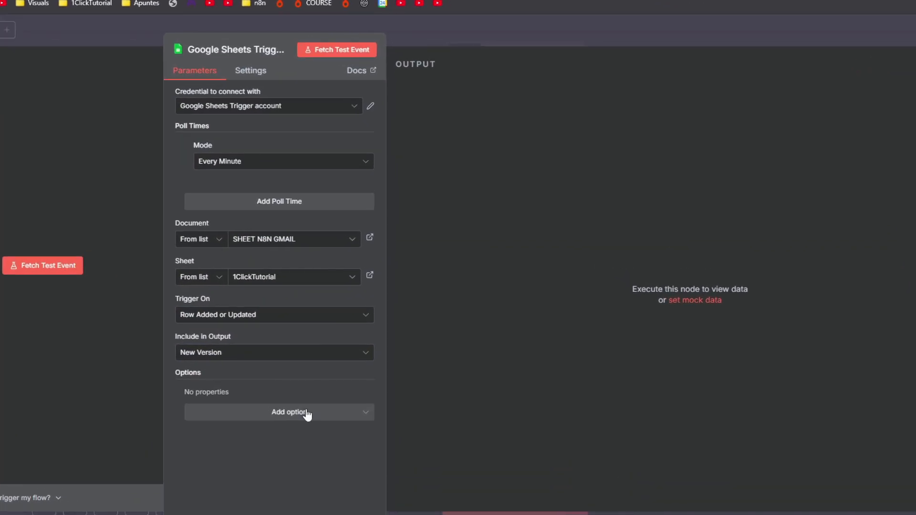
Step: Add the Columns to Watch option and select the GMAIL, LINK and SUBJECT columns
{"action": "left_click", "coordinate": [307, 413]}
{"action": "left_click", "coordinate": [213, 440]}
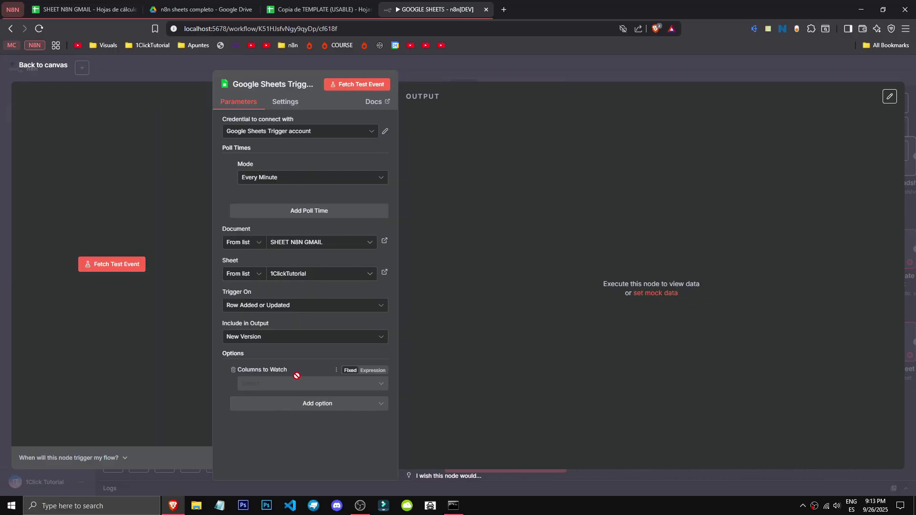
{"action": "left_click", "coordinate": [282, 382]}
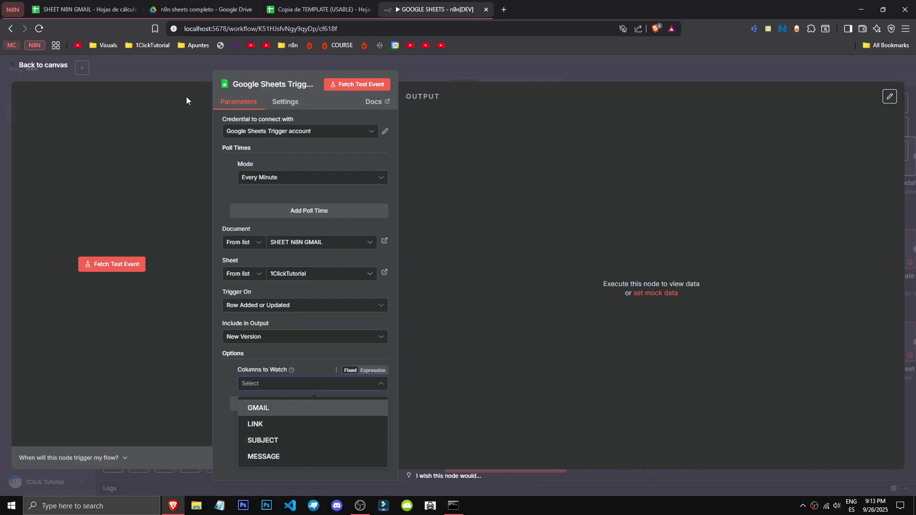
{"action": "left_click", "coordinate": [321, 411]}
{"action": "left_click", "coordinate": [323, 425]}
{"action": "left_click", "coordinate": [327, 441]}
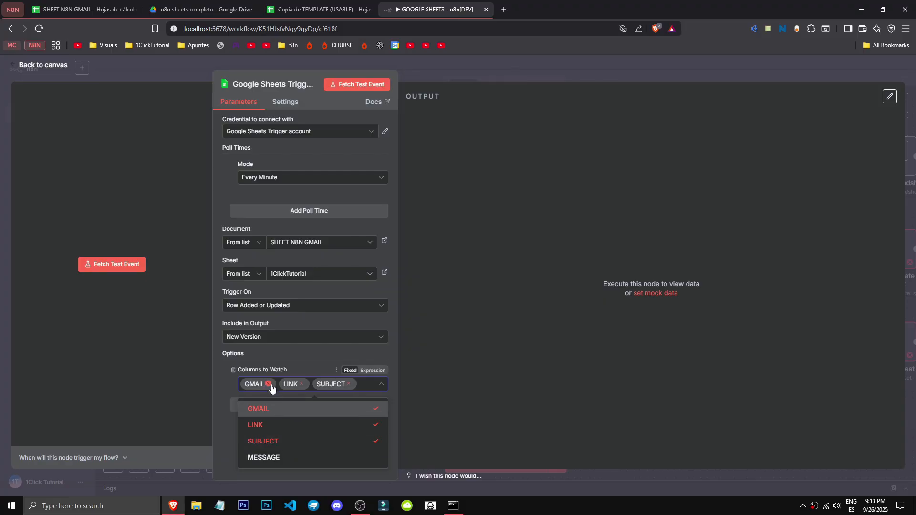
Step: Clear the selected columns and delete the Columns to Watch option
{"action": "left_click", "coordinate": [271, 385]}
{"action": "left_click", "coordinate": [262, 384]}
{"action": "left_click", "coordinate": [278, 385]}
{"action": "left_click", "coordinate": [233, 370]}
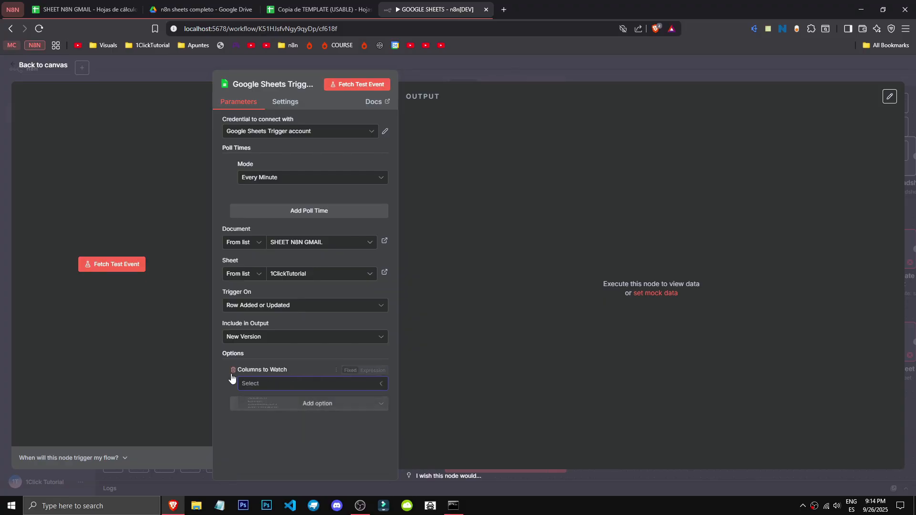
Step: Add the Data Location on Sheet option with its A1-notation range settings and return to the canvas
{"action": "left_click", "coordinate": [318, 386]}
{"action": "left_click", "coordinate": [308, 426]}
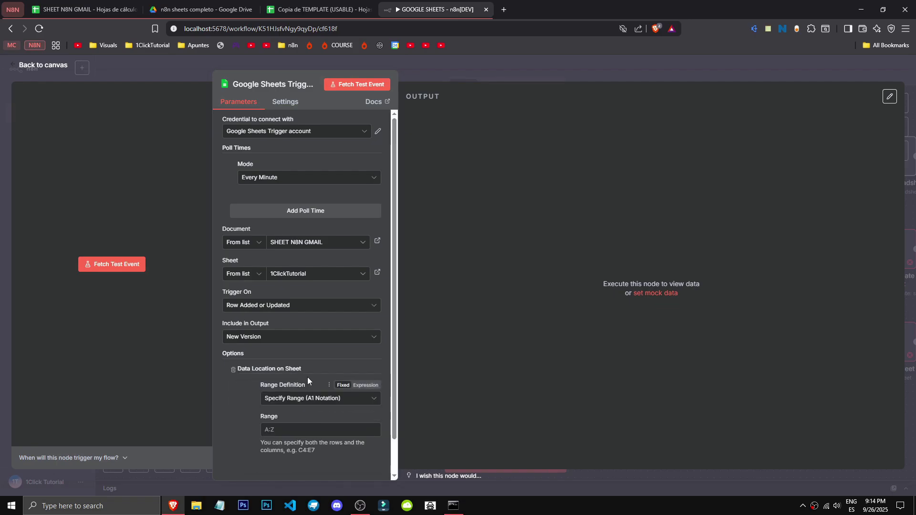
{"action": "scroll", "coordinate": [308, 376], "scroll_direction": "down", "scroll_amount": 1}
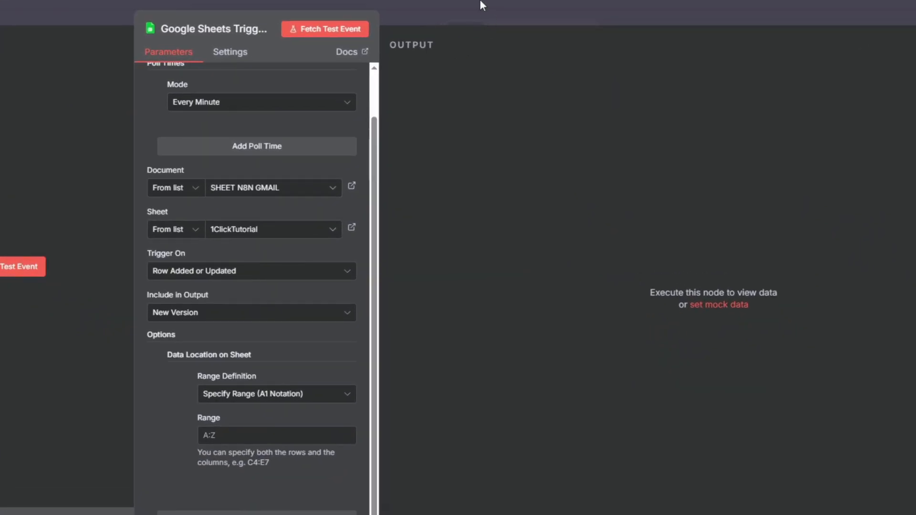
{"action": "left_click", "coordinate": [474, 67]}
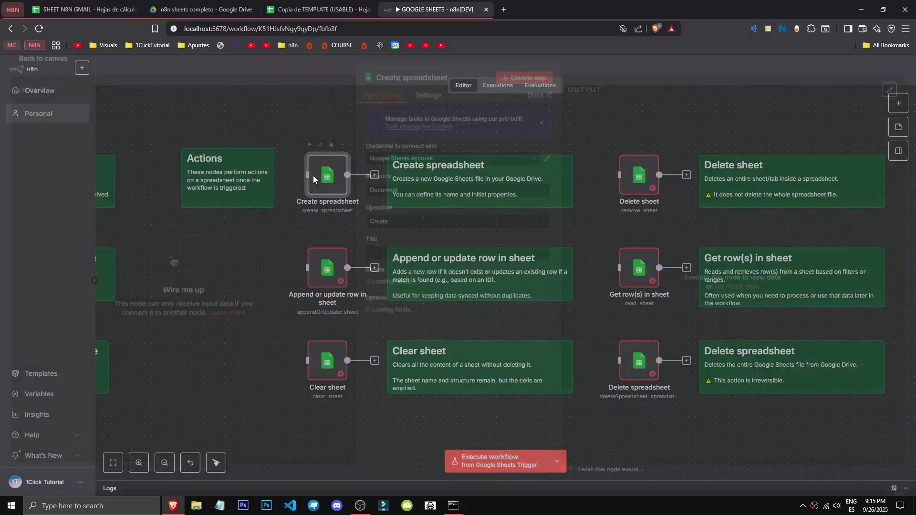
Step: Open the Create spreadsheet node and check its Resource choices, keeping Document
{"action": "double_click", "coordinate": [315, 176]}
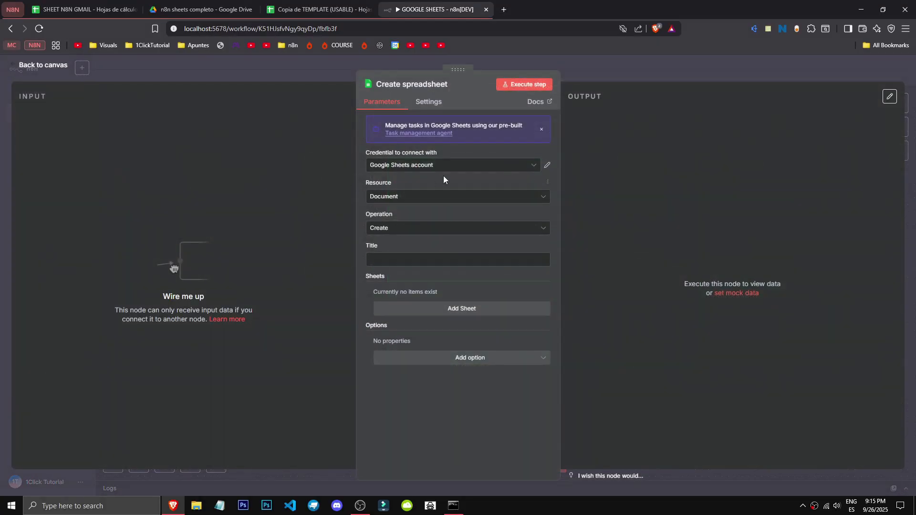
{"action": "left_click", "coordinate": [425, 200]}
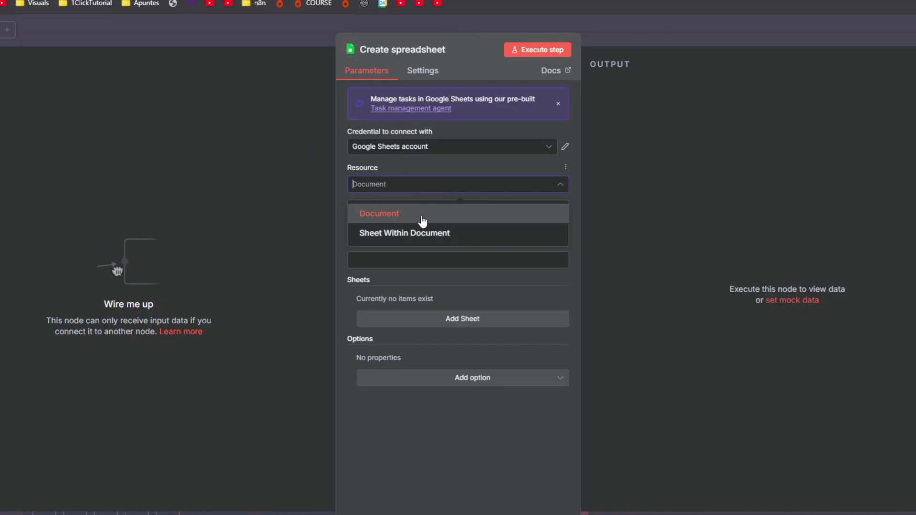
{"action": "left_click", "coordinate": [428, 213]}
Step: Try the Sheet Within Document resource, look at its document selection, and set the resource back to Document
{"action": "left_click", "coordinate": [427, 187]}
{"action": "left_click", "coordinate": [432, 232]}
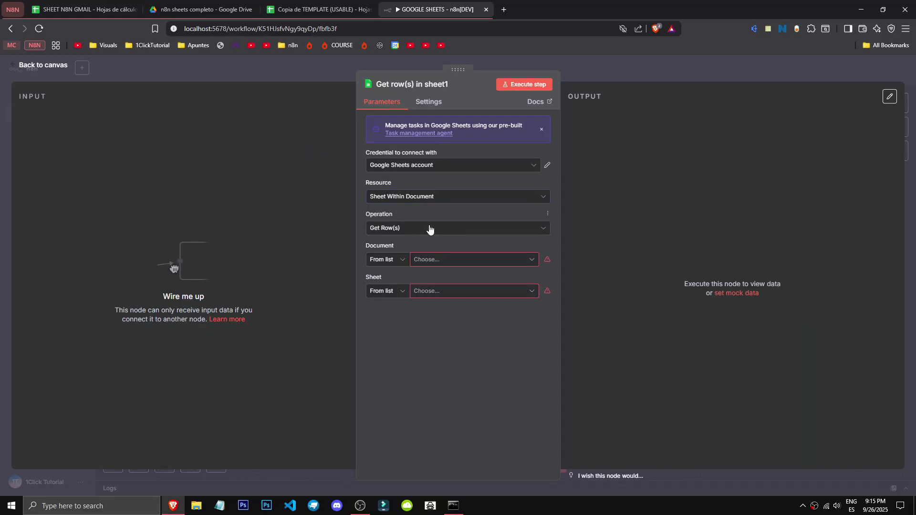
{"action": "left_click", "coordinate": [411, 199]}
{"action": "left_click", "coordinate": [420, 352]}
{"action": "left_click", "coordinate": [433, 267]}
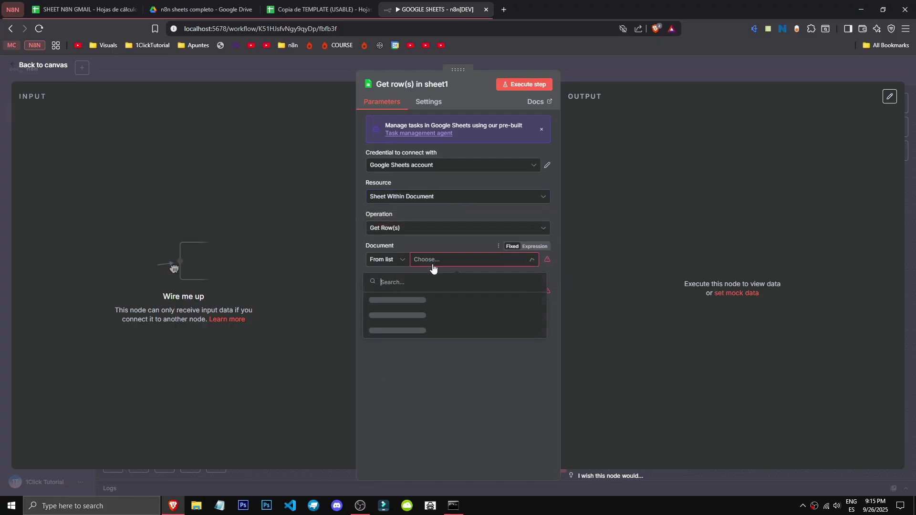
{"action": "left_click", "coordinate": [420, 439]}
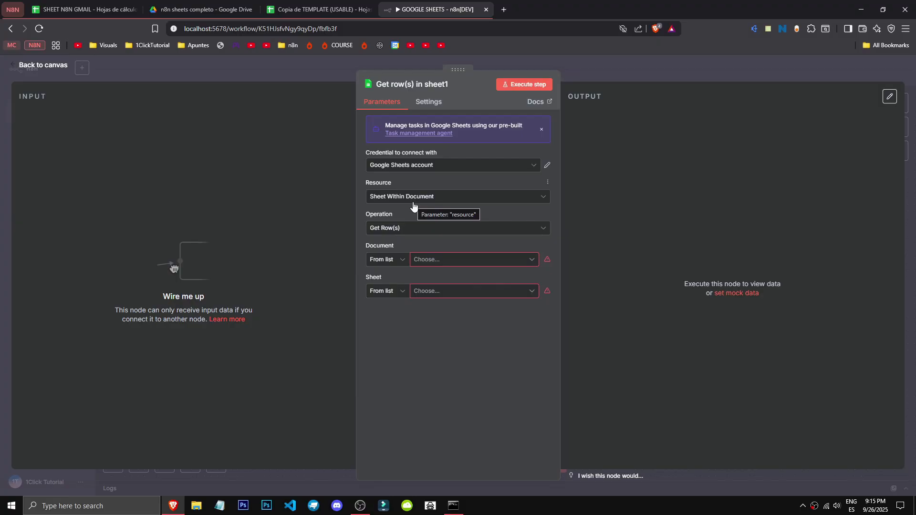
{"action": "left_click", "coordinate": [413, 199]}
{"action": "left_click", "coordinate": [409, 224]}
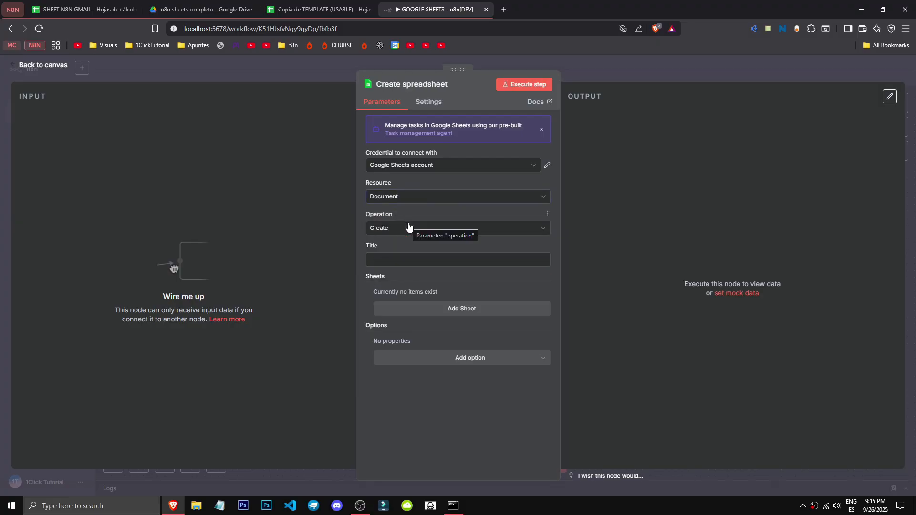
Step: Switch the resource to Sheet Within Document once more to compare its fields, and restore Document
{"action": "left_click", "coordinate": [422, 197]}
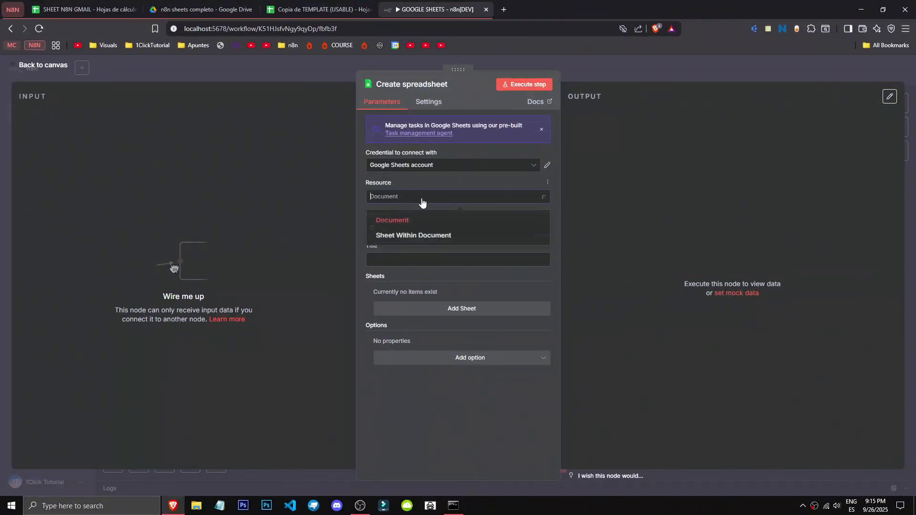
{"action": "left_click", "coordinate": [418, 245]}
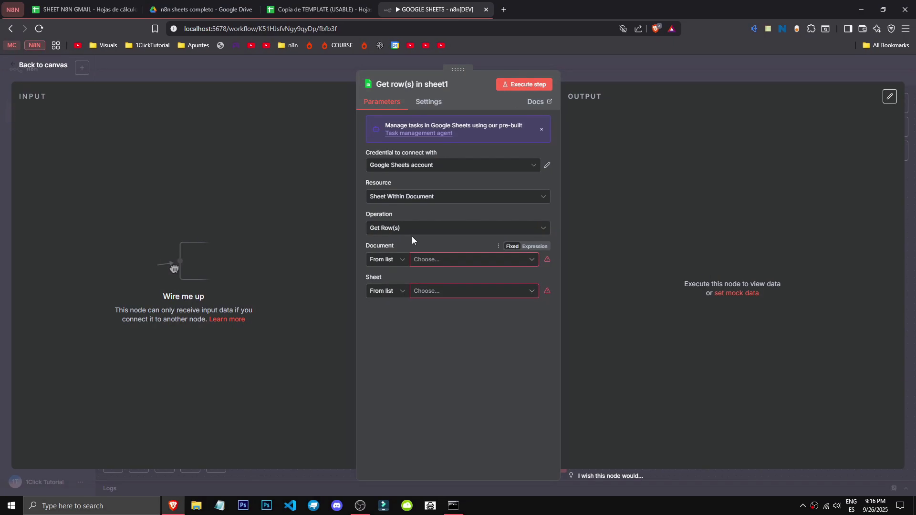
{"action": "left_click", "coordinate": [420, 196]}
{"action": "left_click", "coordinate": [409, 214]}
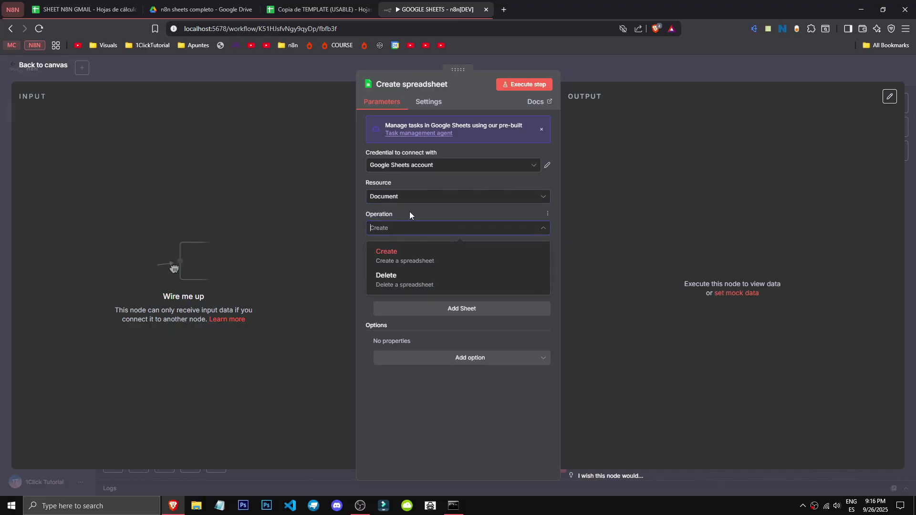
Step: Review the Operation choices, keeping Create, and try the spreadsheet Title in Expression mode before returning it to Fixed
{"action": "left_click", "coordinate": [409, 211]}
{"action": "left_click", "coordinate": [397, 261]}
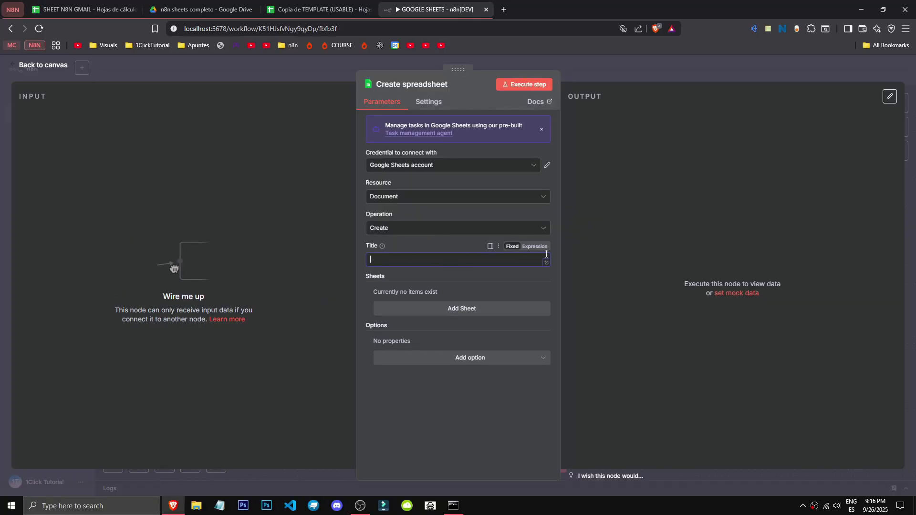
{"action": "left_click", "coordinate": [550, 244]}
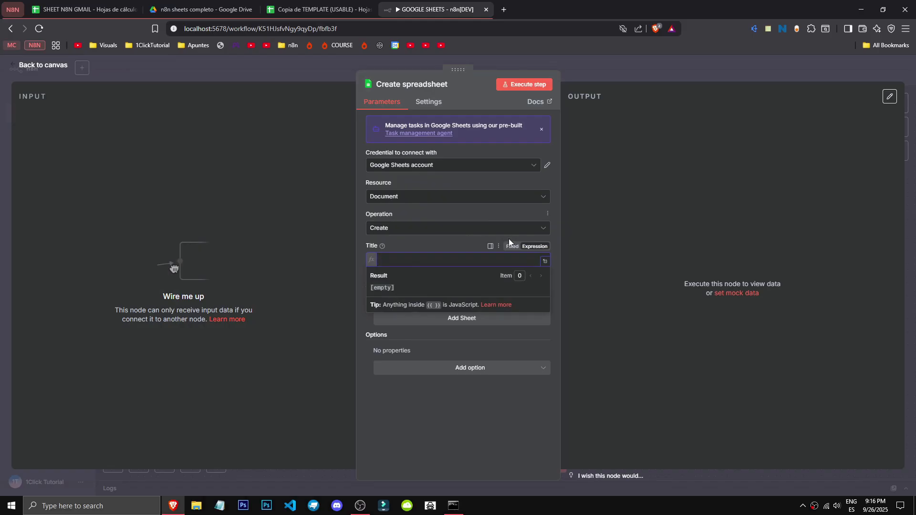
{"action": "left_click", "coordinate": [512, 247]}
Step: Add three sheet entries to the spreadsheet settings, toggling Hidden on and off for the first one
{"action": "left_click", "coordinate": [454, 310]}
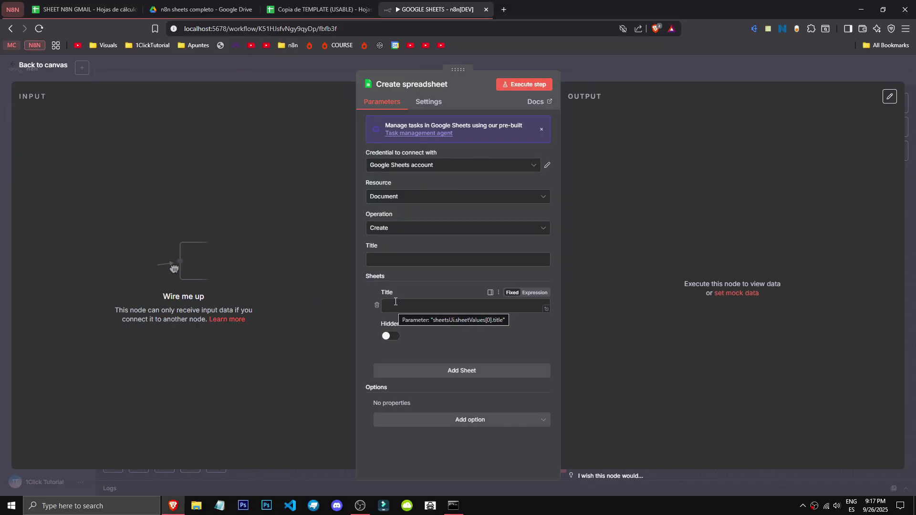
{"action": "left_click", "coordinate": [388, 337]}
{"action": "left_click", "coordinate": [388, 337]}
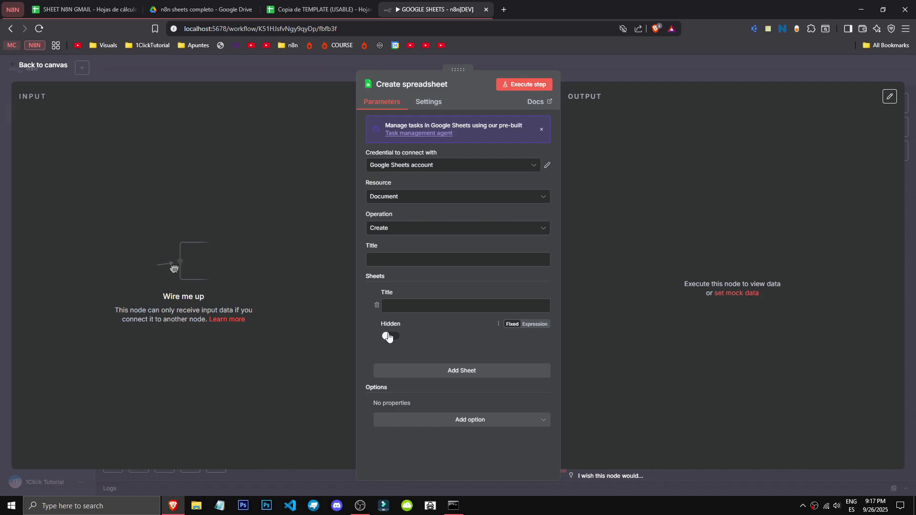
{"action": "left_click", "coordinate": [411, 370]}
{"action": "left_click", "coordinate": [423, 452]}
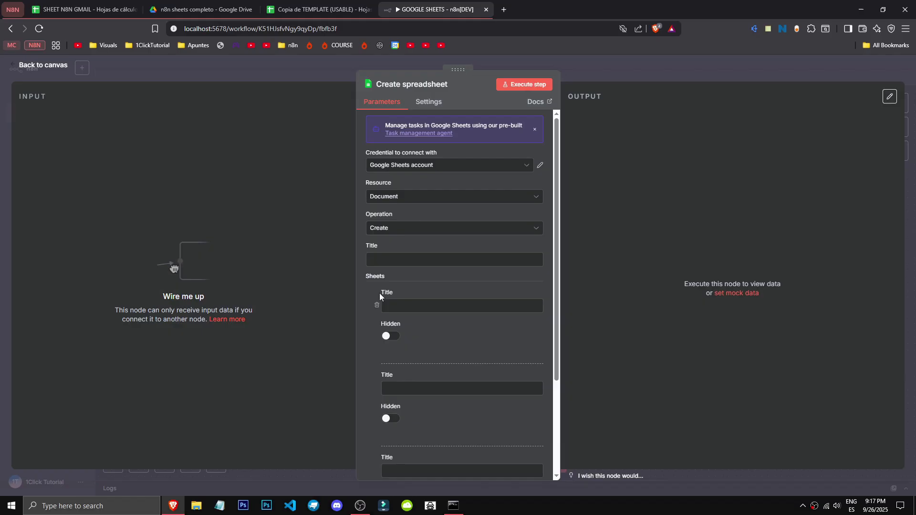
Step: Delete all three sheet entries from the spreadsheet settings
{"action": "left_click", "coordinate": [377, 306]}
{"action": "left_click", "coordinate": [377, 305]}
{"action": "left_click", "coordinate": [377, 306]}
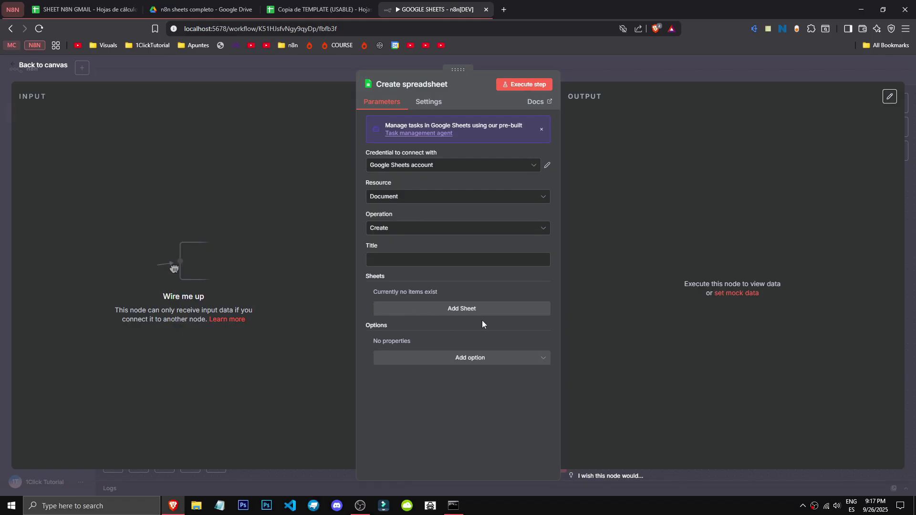
Step: Add the Locale option, read its help on accepted formats, and delete the option
{"action": "left_click", "coordinate": [463, 358]}
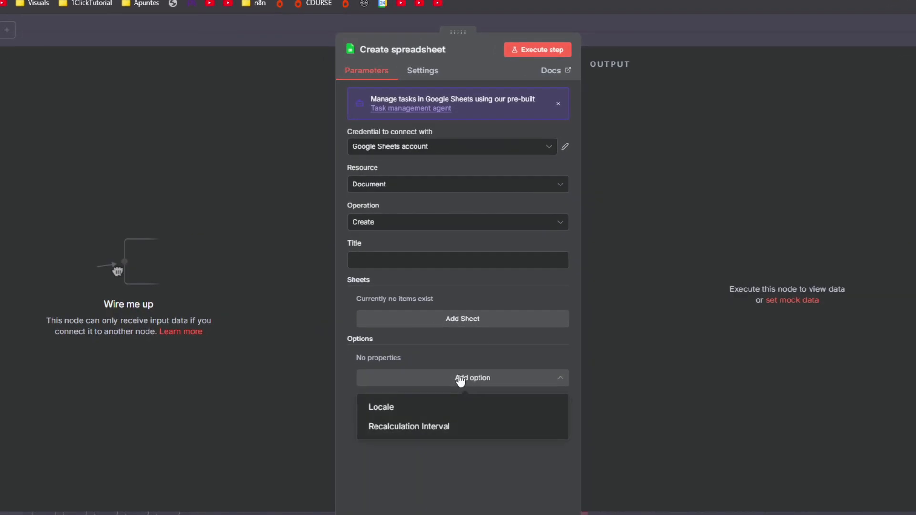
{"action": "left_click", "coordinate": [450, 388]}
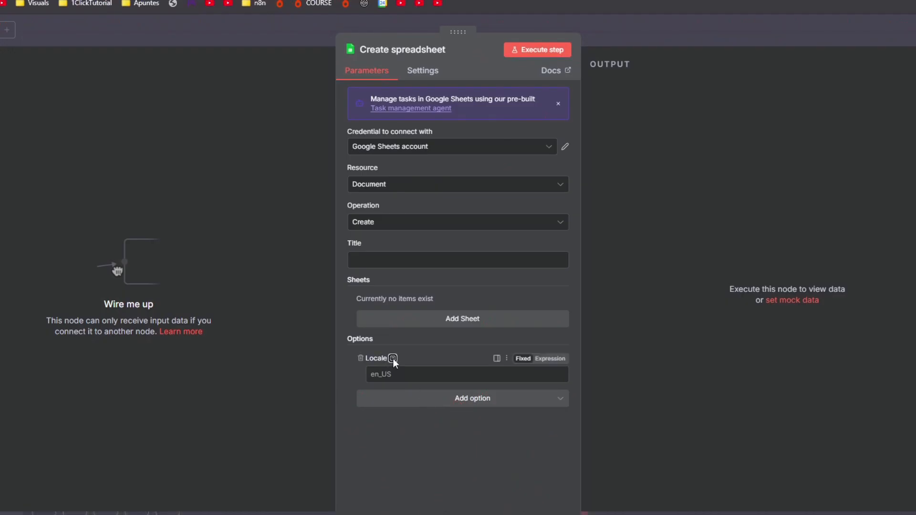
{"action": "mouse_move", "coordinate": [393, 359]}
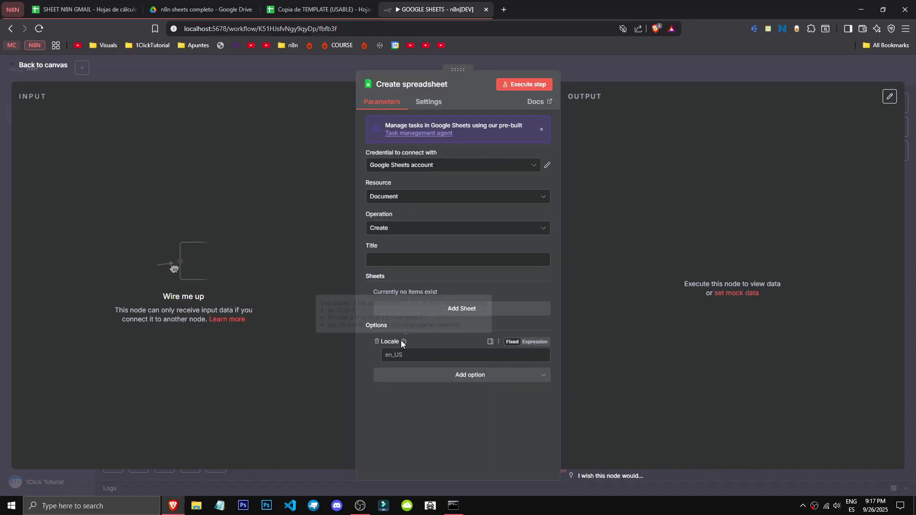
{"action": "mouse_move", "coordinate": [403, 342]}
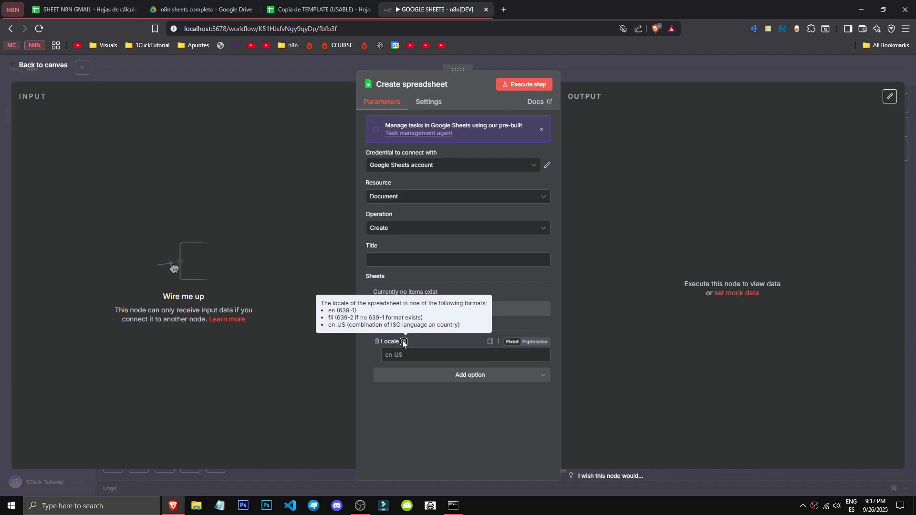
{"action": "left_click", "coordinate": [377, 341]}
Step: Add the Recalculation Interval option and display its available interval choices
{"action": "left_click", "coordinate": [423, 364]}
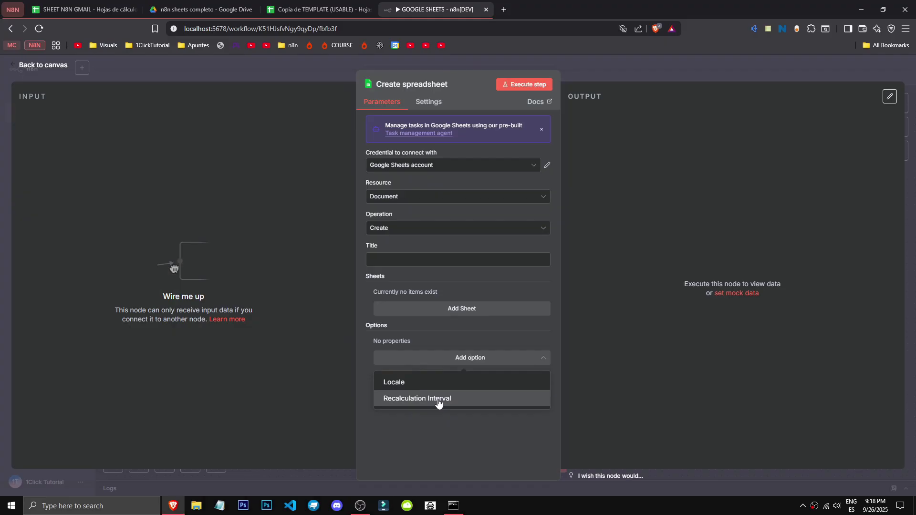
{"action": "left_click", "coordinate": [438, 399]}
{"action": "left_click", "coordinate": [434, 357]}
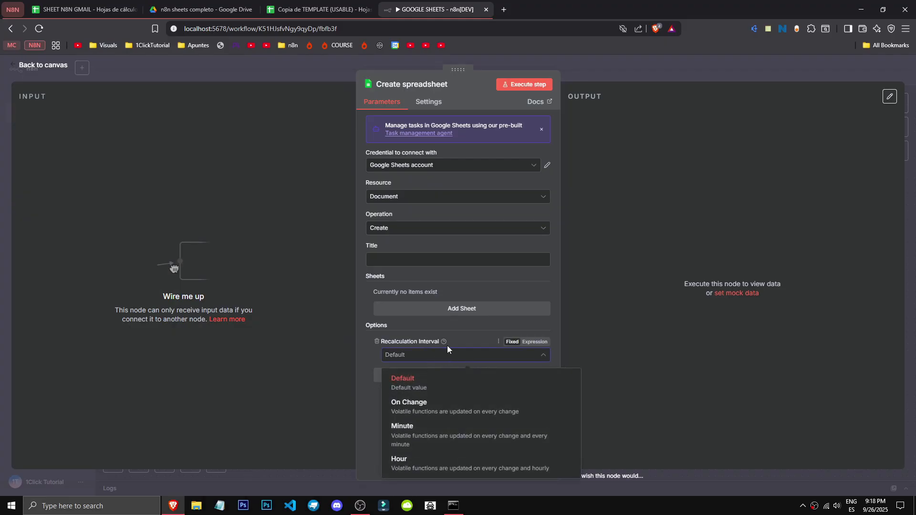
Step: Read the Recalculation Interval help, review its interval choices again, and close the Create spreadsheet settings
{"action": "left_click", "coordinate": [448, 343]}
{"action": "mouse_move", "coordinate": [445, 343]}
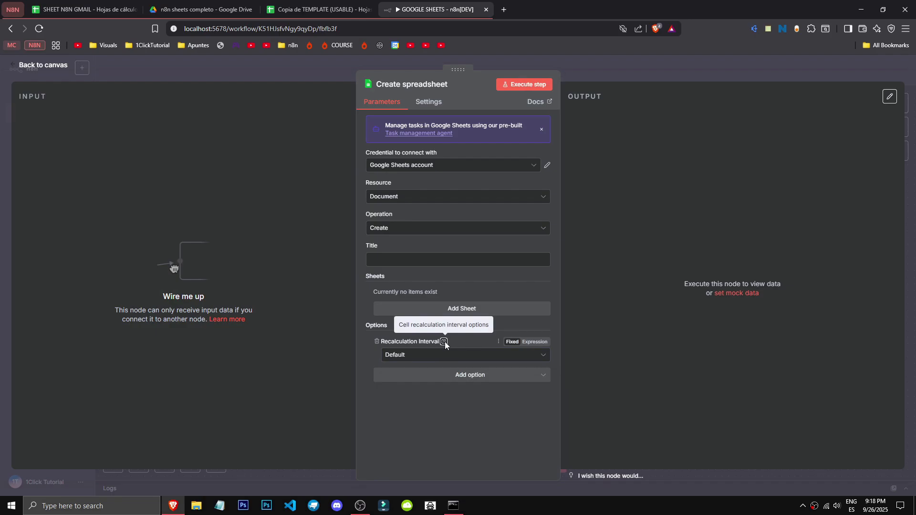
{"action": "left_click", "coordinate": [457, 355]}
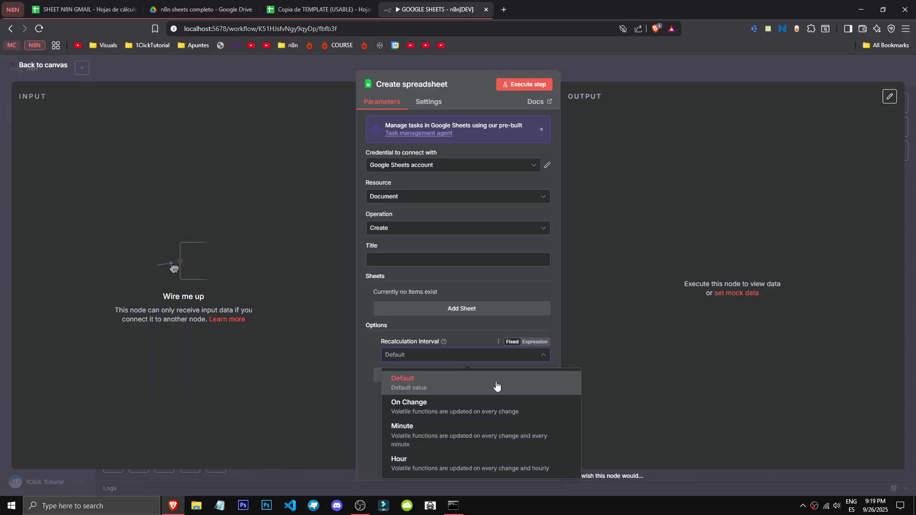
{"action": "left_click", "coordinate": [677, 105]}
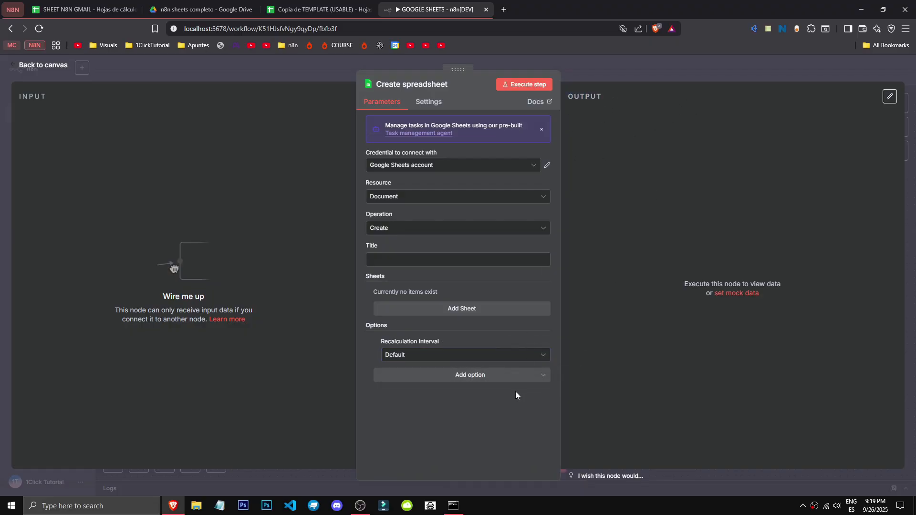
{"action": "left_click", "coordinate": [630, 480]}
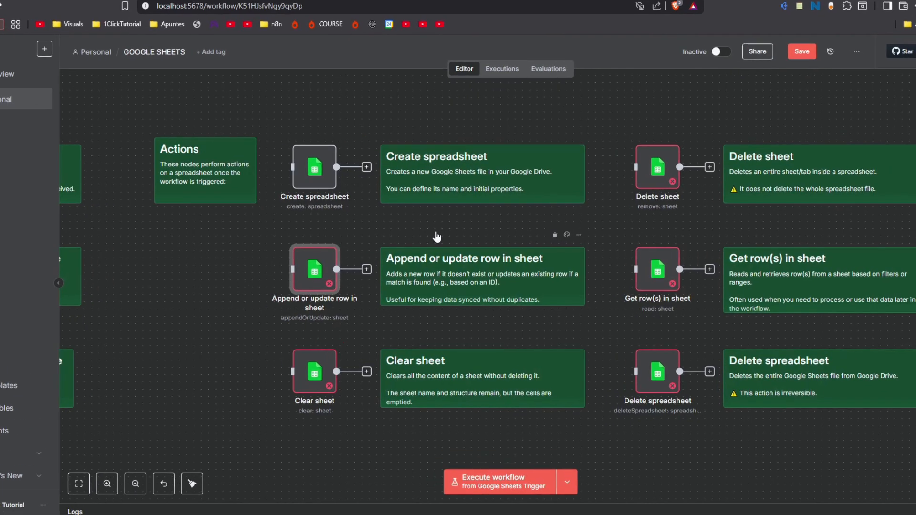
Step: Open the Append or update row in sheet node and select document SHEET N8N GMAIL with sheet 1ClickTutorial
{"action": "double_click", "coordinate": [314, 269]}
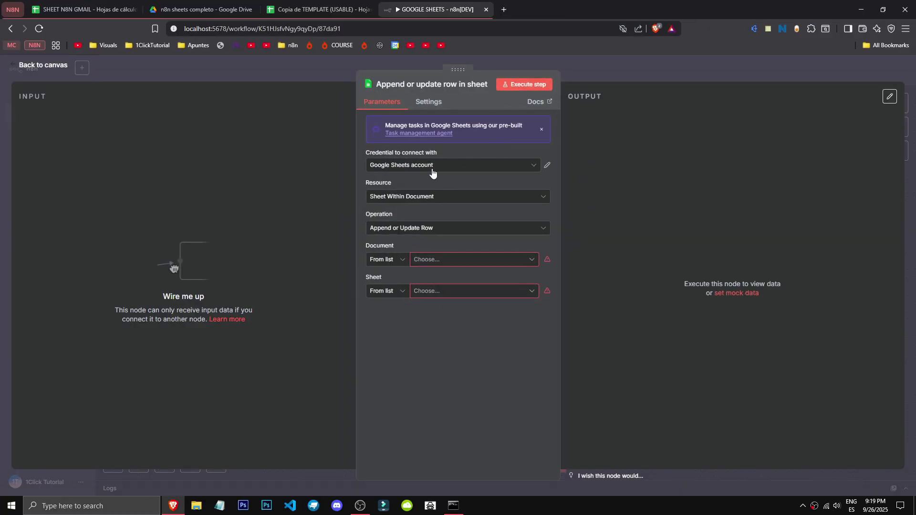
{"action": "left_click", "coordinate": [468, 261]}
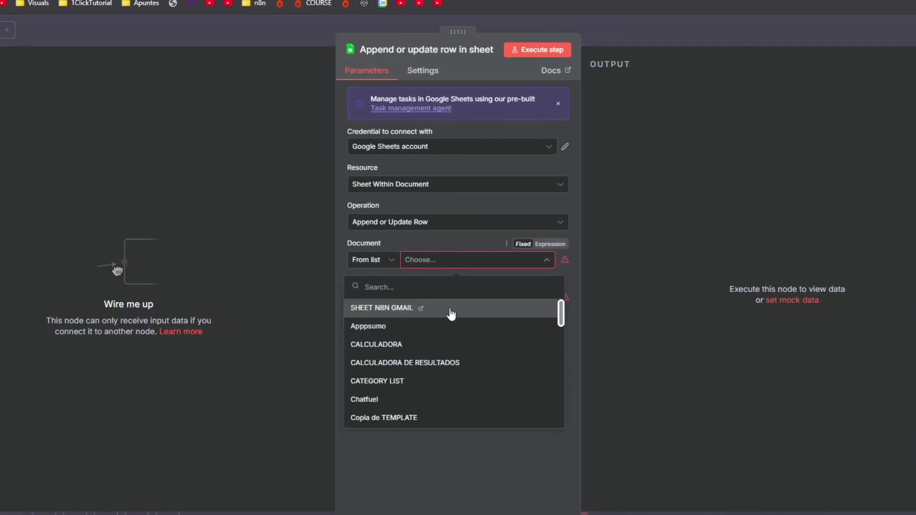
{"action": "left_click", "coordinate": [451, 310]}
{"action": "scroll", "coordinate": [376, 442], "scroll_direction": "down", "scroll_amount": 1}
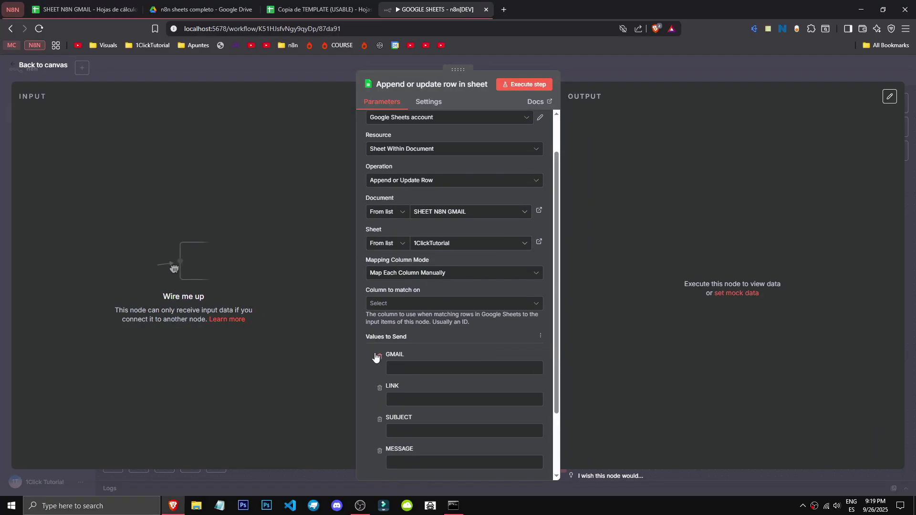
{"action": "scroll", "coordinate": [378, 260], "scroll_direction": "down", "scroll_amount": 2}
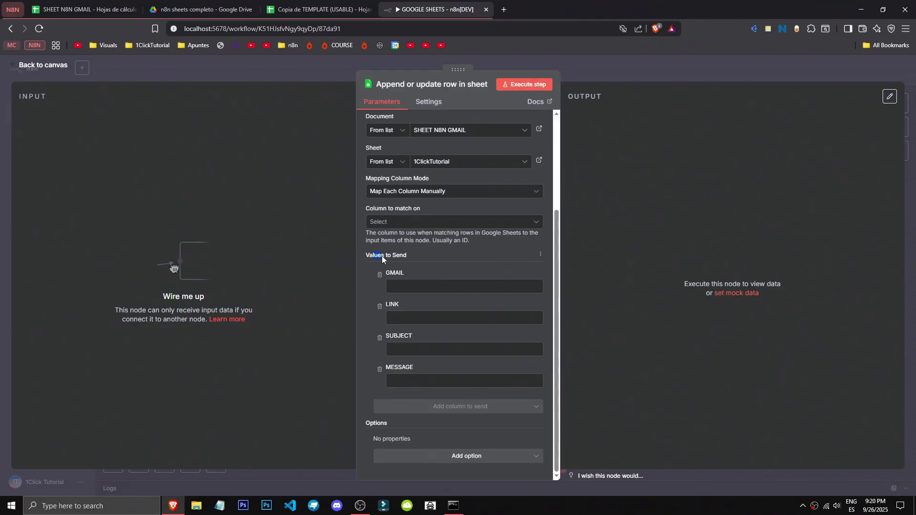
Step: Add the Cell Format option to the append-or-update node and display its format choices
{"action": "left_click", "coordinate": [409, 285]}
{"action": "left_click", "coordinate": [419, 460]}
{"action": "left_click", "coordinate": [422, 396]}
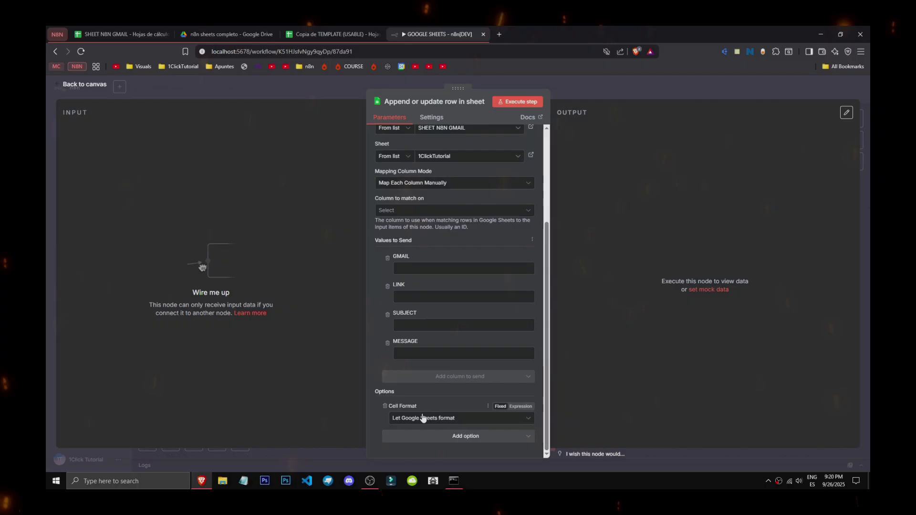
{"action": "left_click", "coordinate": [423, 418]}
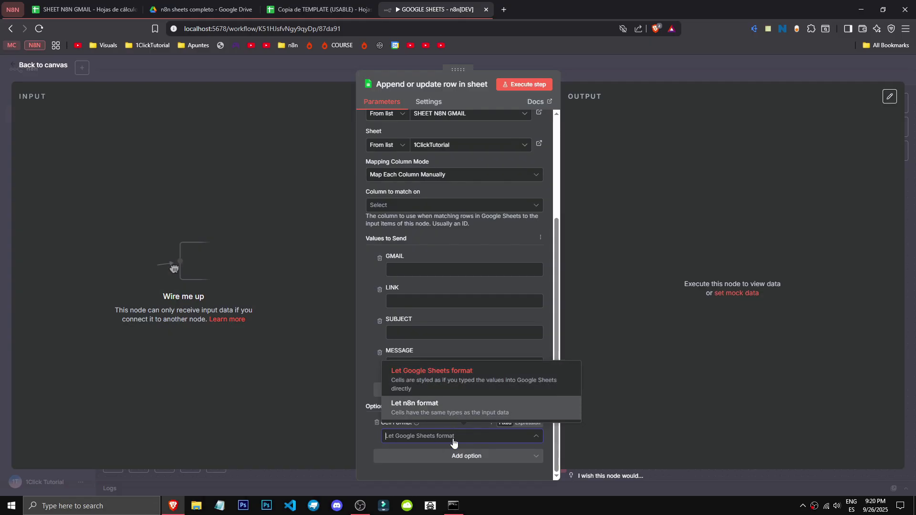
Step: Add the Data Location on Sheet option and review its Header Row and First Data Row fields
{"action": "left_click", "coordinate": [464, 457]}
{"action": "left_click", "coordinate": [437, 416]}
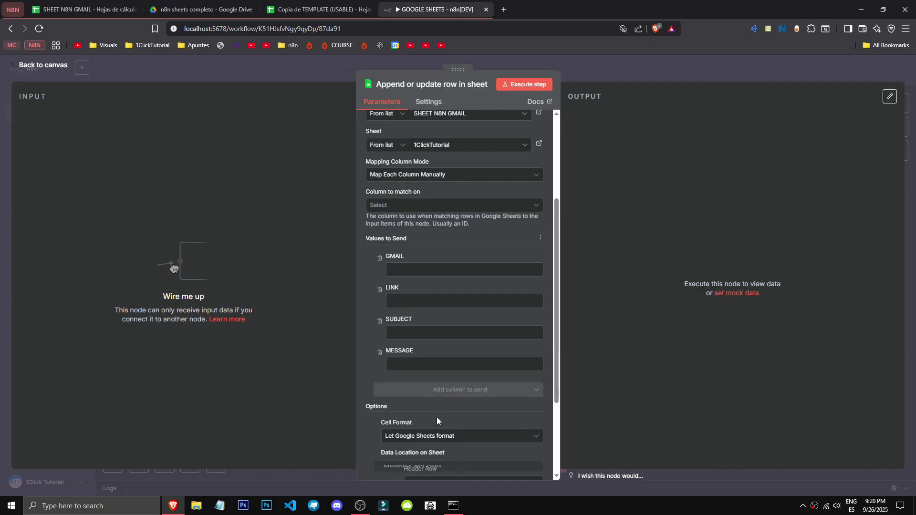
{"action": "scroll", "coordinate": [437, 417], "scroll_direction": "down", "scroll_amount": 3}
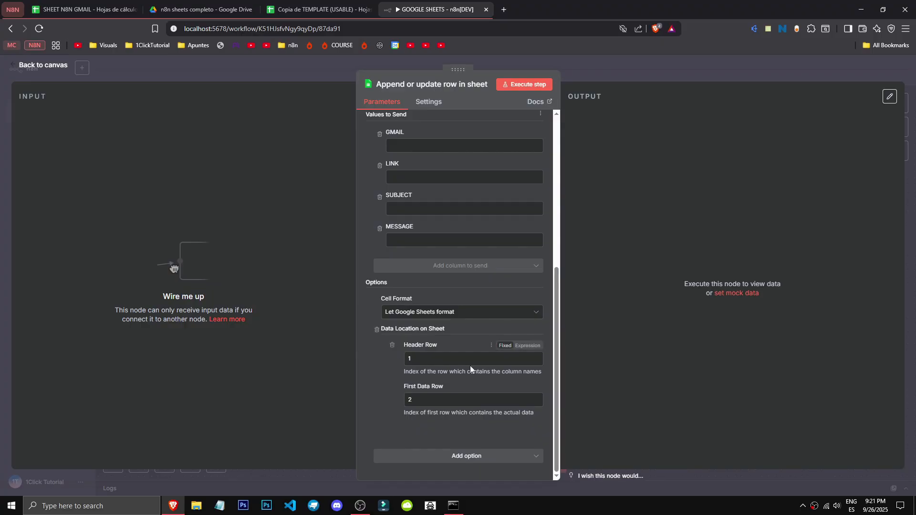
Step: Add the Minimise API Calls option and remove the Data Location on Sheet option
{"action": "left_click", "coordinate": [478, 457]}
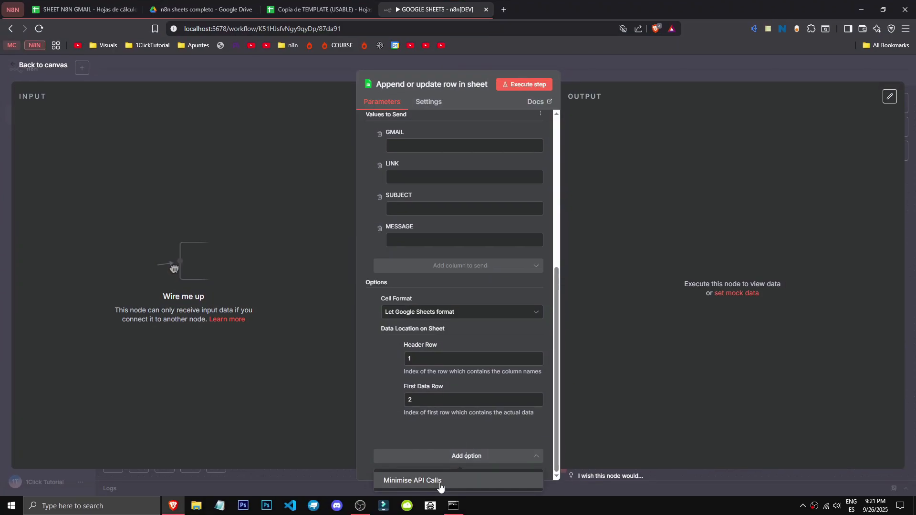
{"action": "left_click", "coordinate": [443, 479]}
Step: Review the Cell Format choices and read the note under Minimise API Calls
{"action": "left_click", "coordinate": [423, 397]}
{"action": "left_click", "coordinate": [422, 395]}
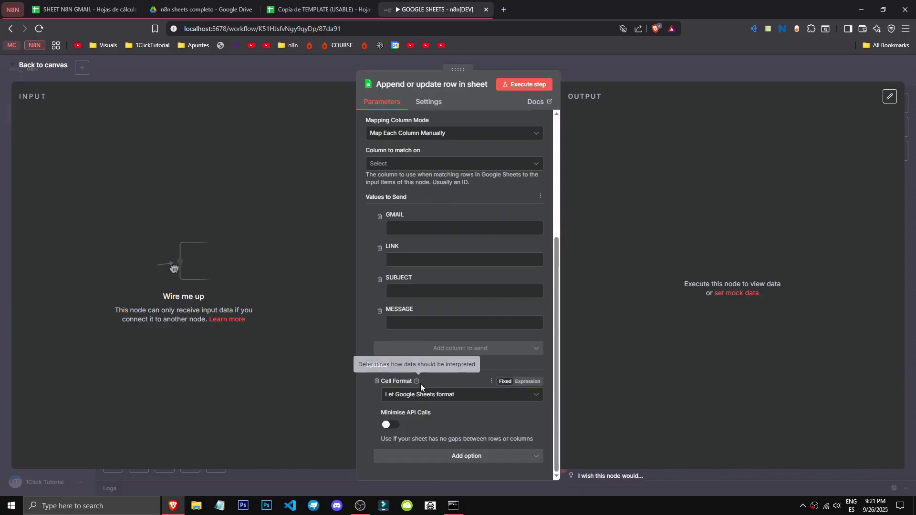
{"action": "left_click", "coordinate": [421, 395]}
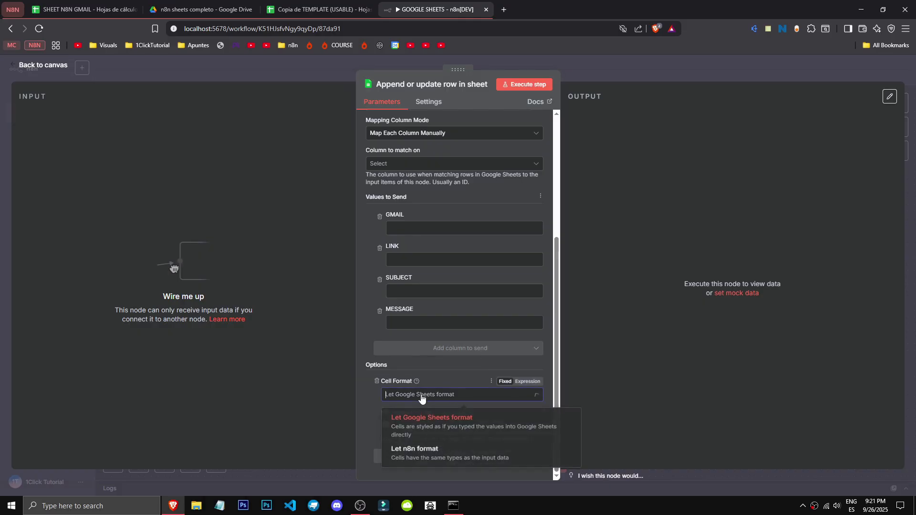
{"action": "left_click", "coordinate": [415, 402]}
{"action": "mouse_move", "coordinate": [437, 415]}
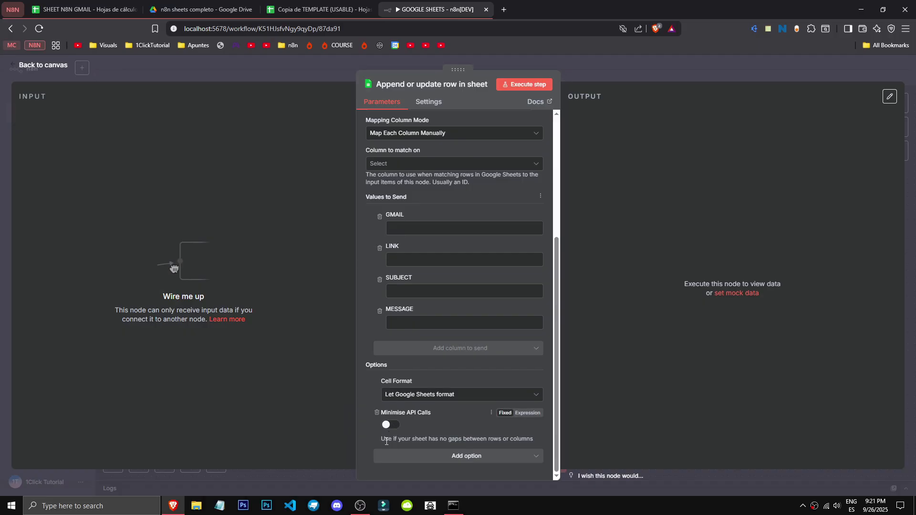
{"action": "left_click_drag", "start_coordinate": [381, 439], "coordinate": [538, 442]}
{"action": "left_click", "coordinate": [537, 439]}
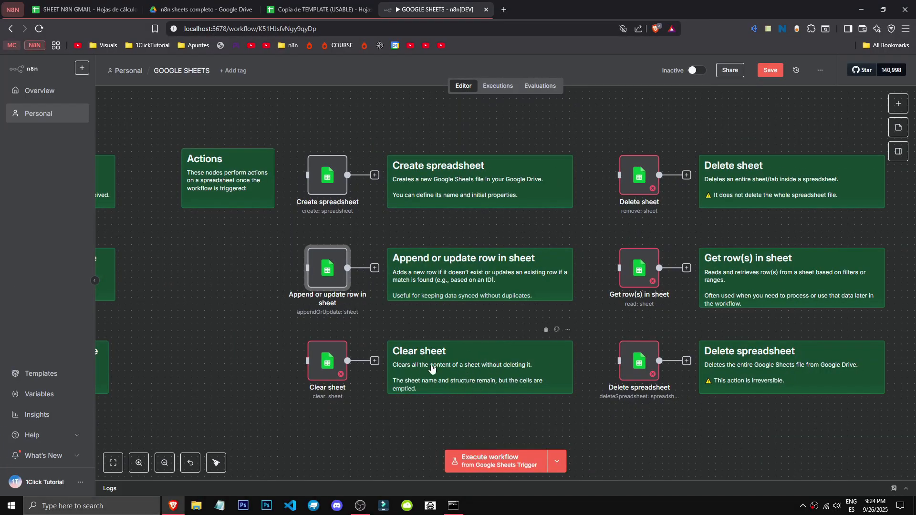
Step: Open the Clear sheet node and select the Apppsumo document with its ES sheet
{"action": "double_click", "coordinate": [328, 361]}
{"action": "left_click", "coordinate": [427, 261]}
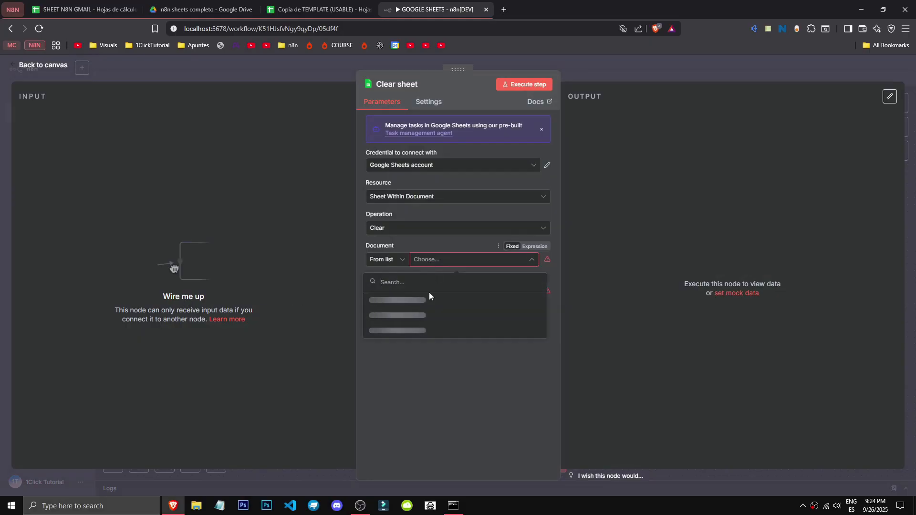
{"action": "left_click", "coordinate": [432, 315]}
{"action": "left_click", "coordinate": [457, 295]}
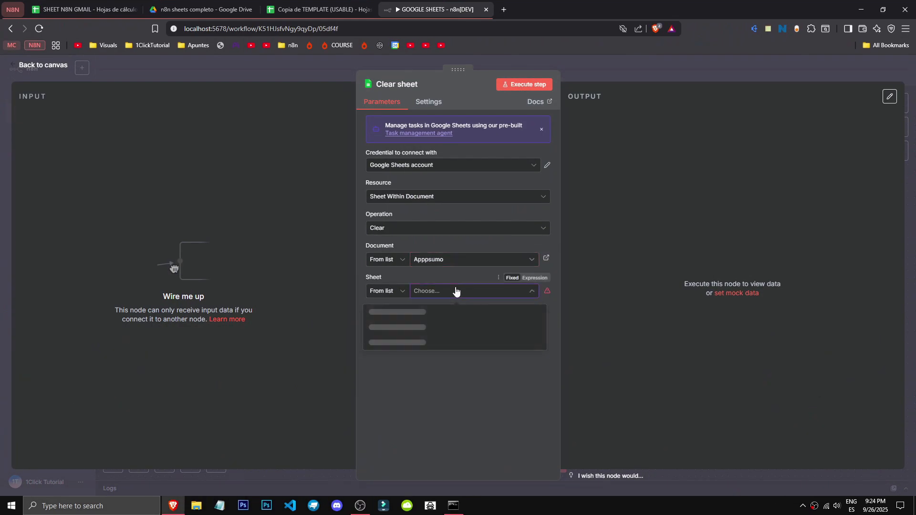
{"action": "scroll", "coordinate": [419, 405], "scroll_direction": "down", "scroll_amount": 2}
{"action": "scroll", "coordinate": [420, 334], "scroll_direction": "up", "scroll_amount": 2}
{"action": "left_click", "coordinate": [442, 311]}
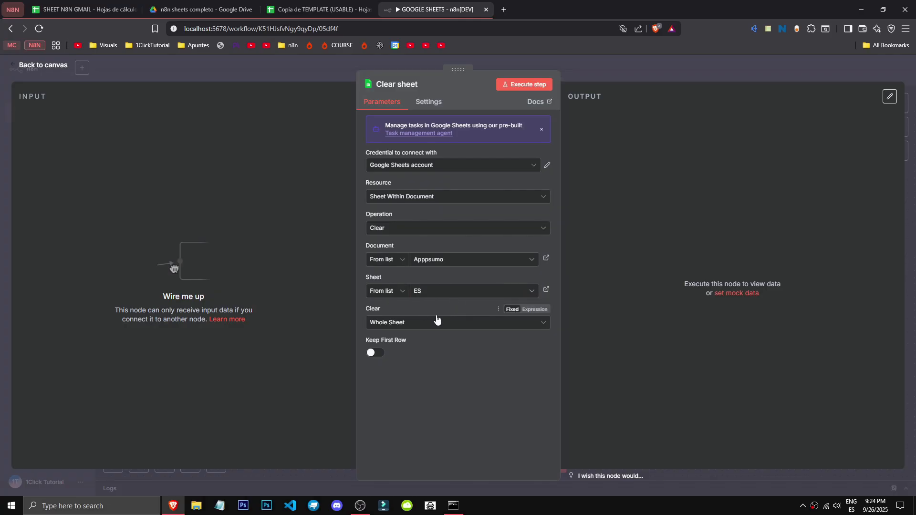
Step: Try Specific Rows, Specific Columns and Specific Range as the Clear mode, return to Whole Sheet, and enable Keep First Row
{"action": "left_click", "coordinate": [427, 324]}
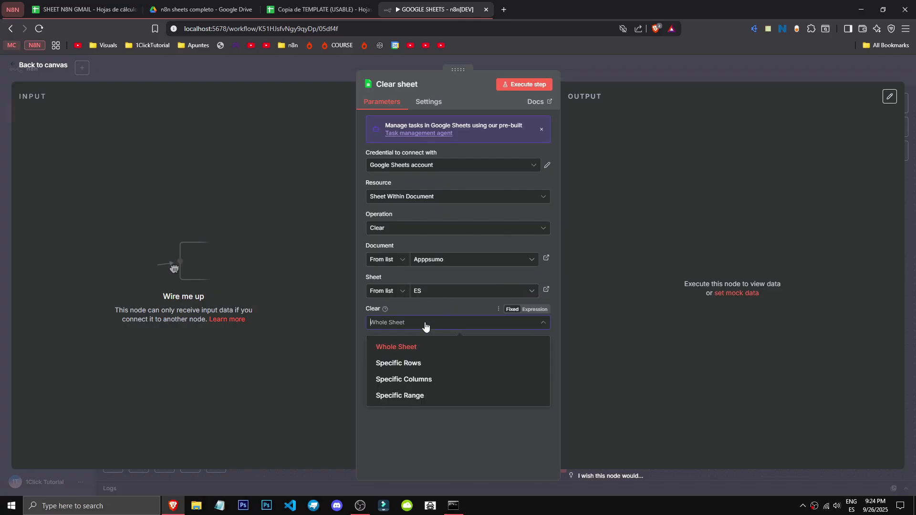
{"action": "left_click", "coordinate": [473, 362]}
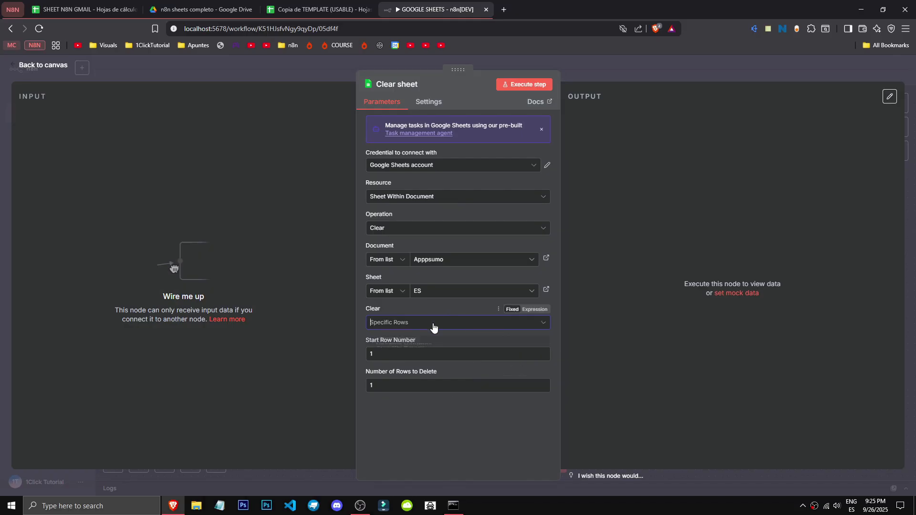
{"action": "left_click", "coordinate": [434, 323]}
{"action": "left_click", "coordinate": [450, 384]}
{"action": "left_click", "coordinate": [427, 322]}
{"action": "left_click", "coordinate": [425, 394]}
{"action": "left_click", "coordinate": [425, 323]}
{"action": "left_click", "coordinate": [423, 348]}
{"action": "triple_click", "coordinate": [411, 341]}
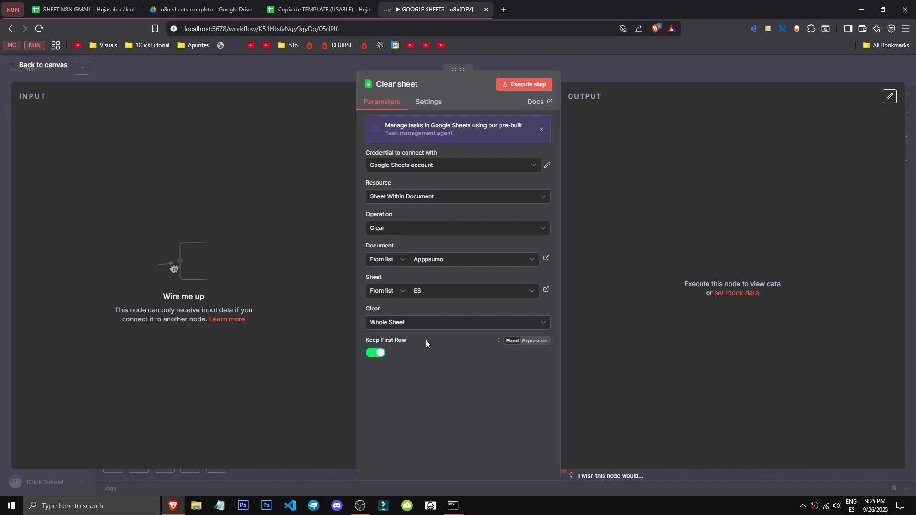
Step: Change the node's resource to Document and its operation to Delete
{"action": "left_click", "coordinate": [464, 193]}
{"action": "left_click", "coordinate": [464, 179]}
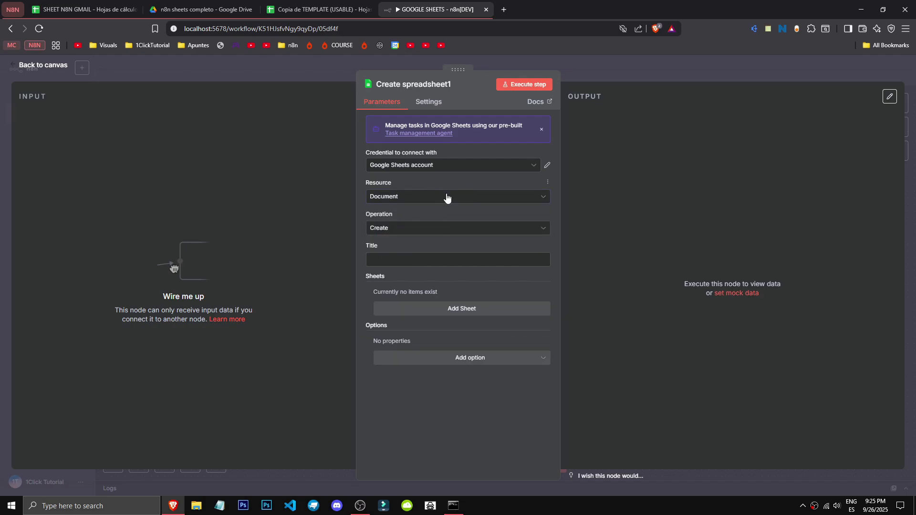
{"action": "left_click", "coordinate": [451, 227]}
{"action": "left_click", "coordinate": [423, 197]}
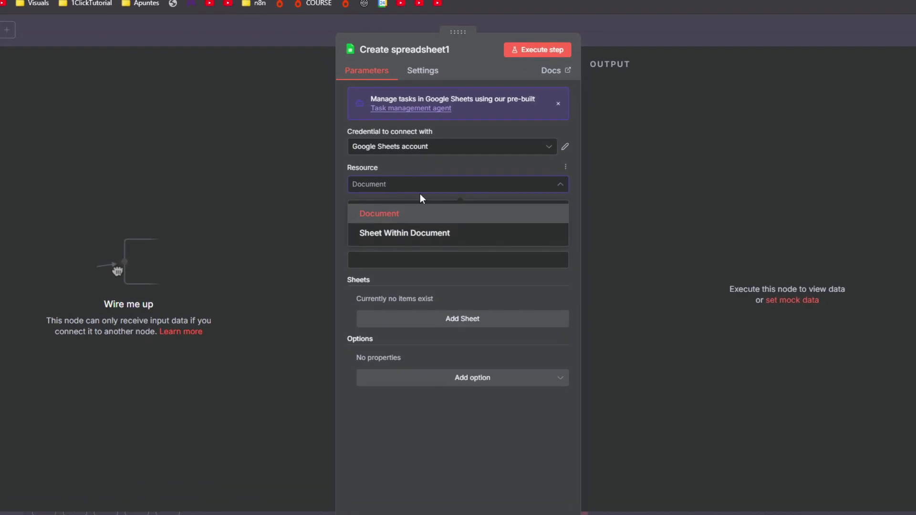
{"action": "left_click", "coordinate": [418, 214]}
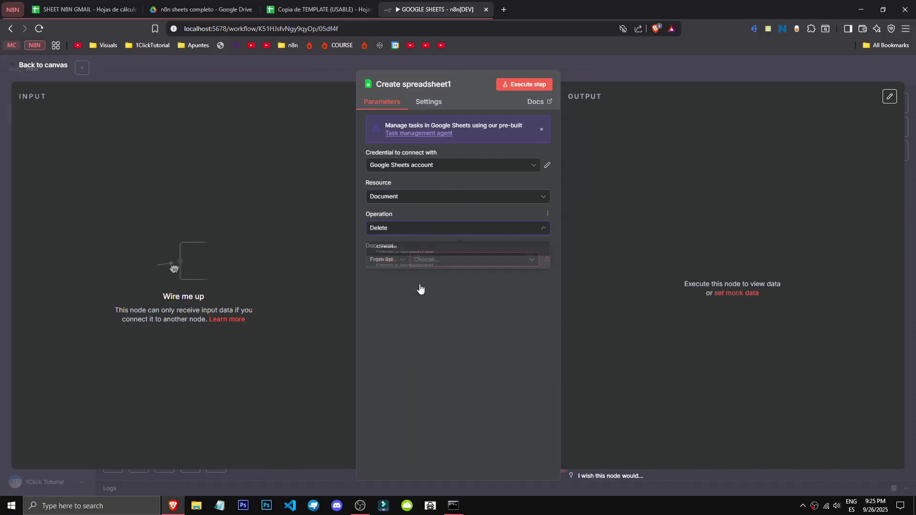
Step: Choose SHEET N8N GMAIL from the list as the document for the delete operation
{"action": "left_click", "coordinate": [430, 260]}
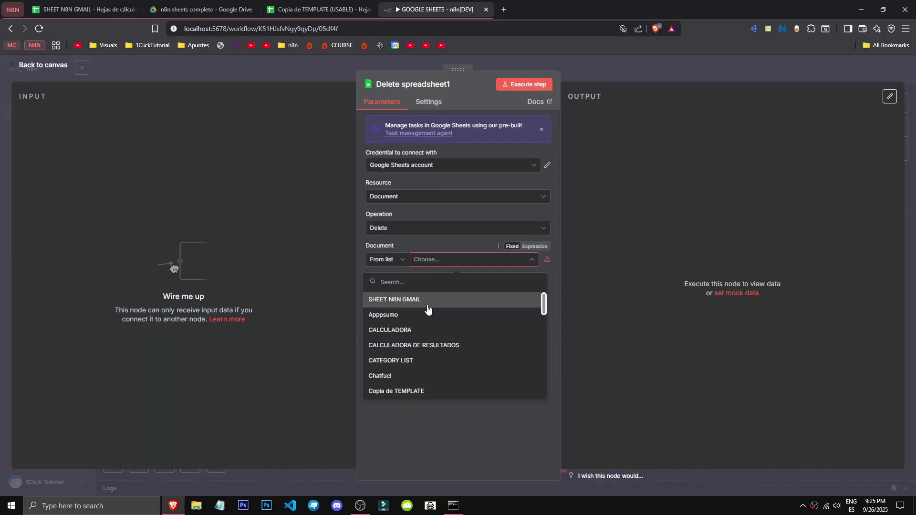
{"action": "left_click", "coordinate": [448, 427]}
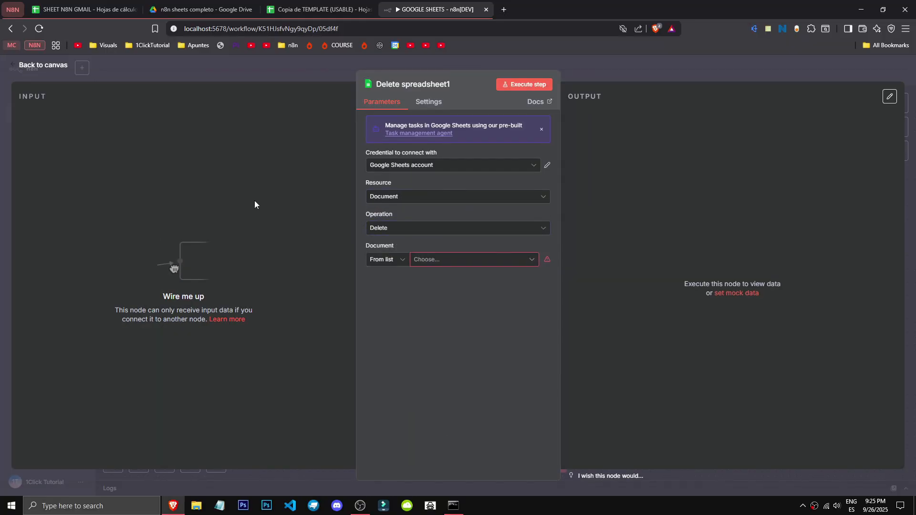
{"action": "left_click", "coordinate": [475, 261]}
{"action": "left_click", "coordinate": [420, 302]}
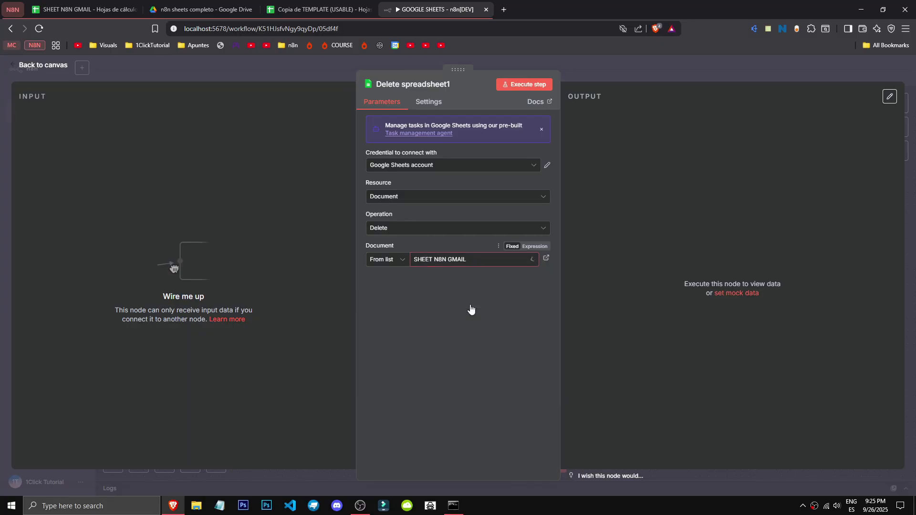
Step: Switch the Document selection mode to By ID and return it to From list
{"action": "left_click", "coordinate": [387, 262]}
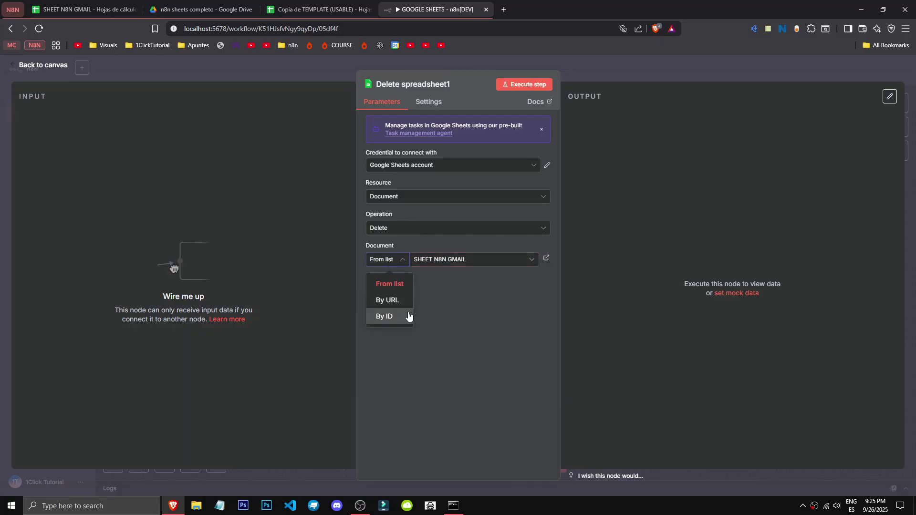
{"action": "left_click", "coordinate": [395, 316]}
{"action": "left_click", "coordinate": [395, 262]}
{"action": "left_click", "coordinate": [395, 285]}
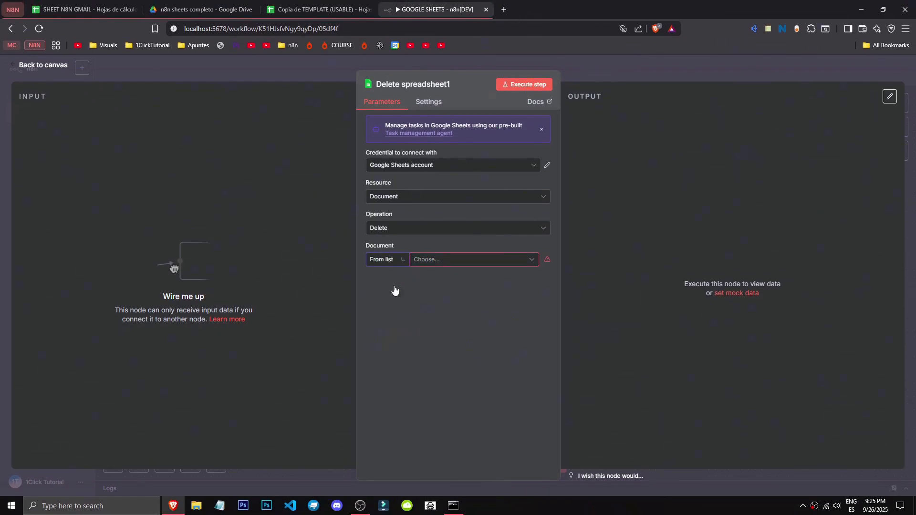
Step: Select SHEET N8N GMAIL as the document again, reopen the document list, and close the node settings
{"action": "left_click", "coordinate": [482, 300]}
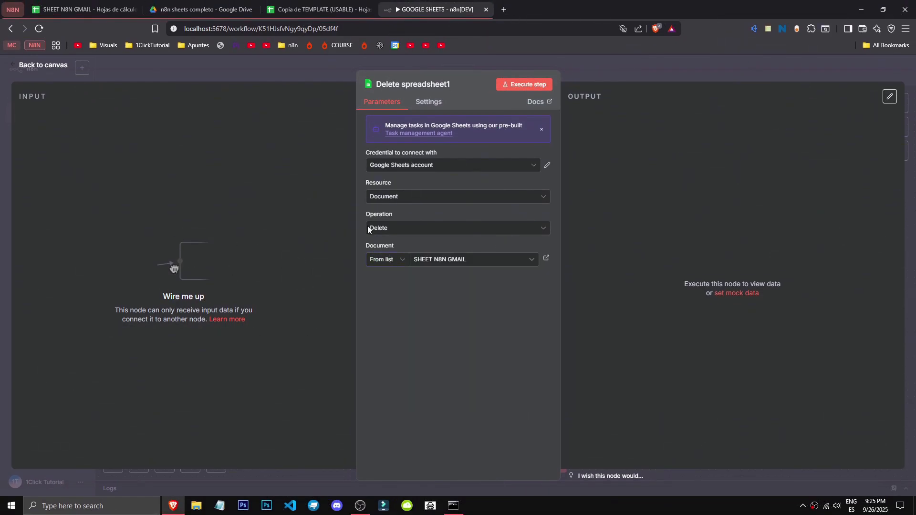
{"action": "left_click", "coordinate": [468, 260]}
{"action": "left_click", "coordinate": [465, 315]}
{"action": "left_click", "coordinate": [611, 64]}
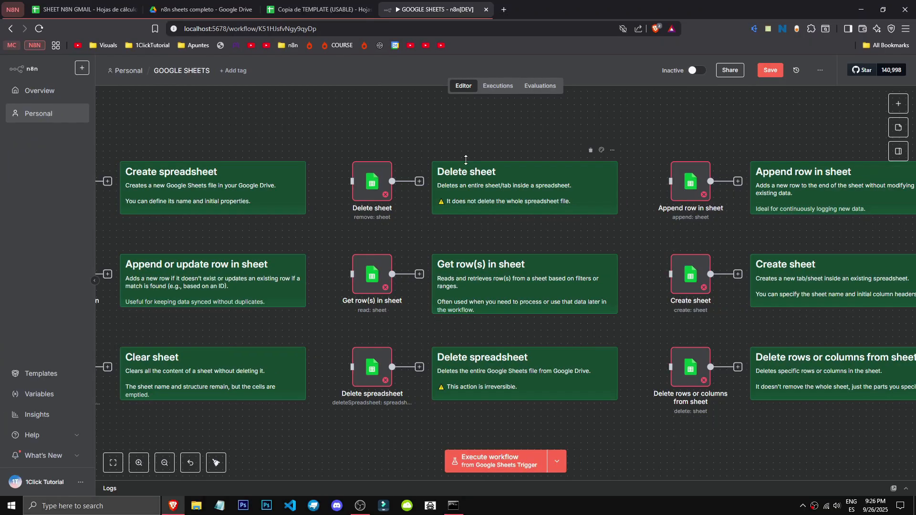
Step: Switch the Delete sheet node's resource to Document and back to Sheet Within Document, and review the available operations
{"action": "double_click", "coordinate": [359, 176]}
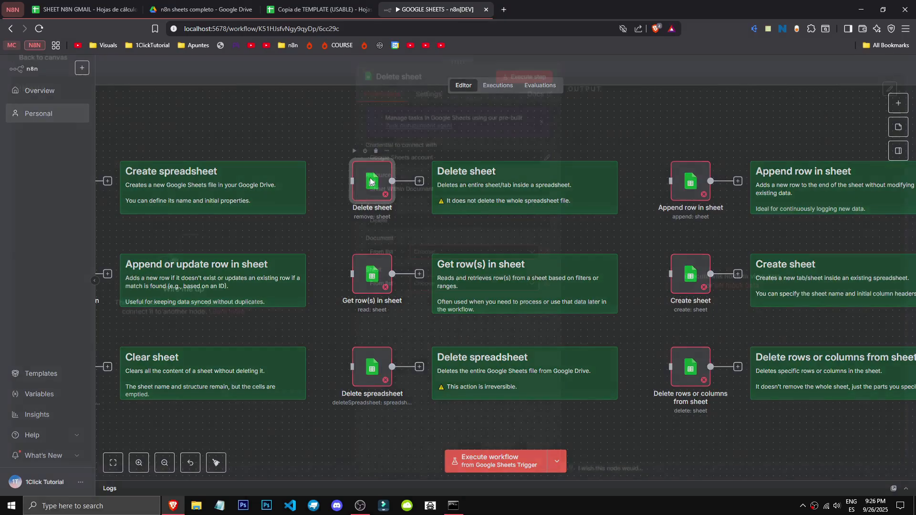
{"action": "left_click", "coordinate": [399, 201]}
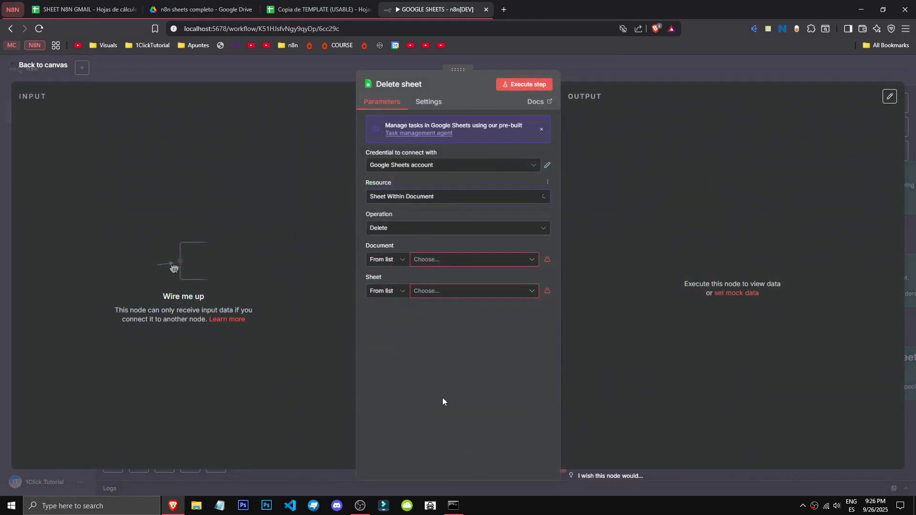
{"action": "left_click", "coordinate": [425, 200]}
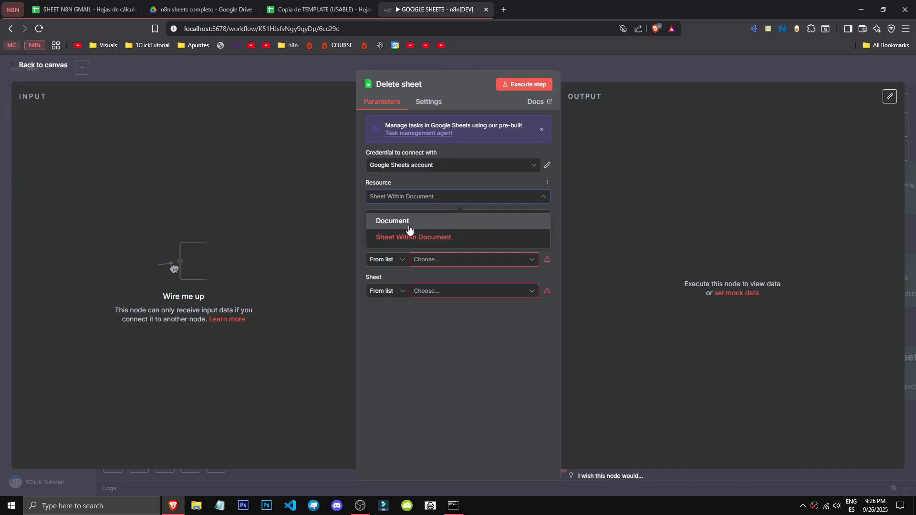
{"action": "left_click", "coordinate": [423, 220]}
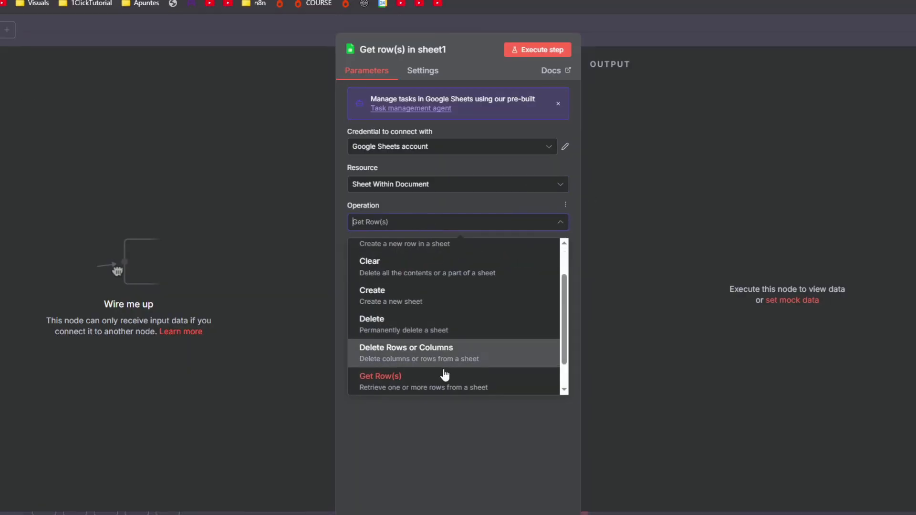
{"action": "scroll", "coordinate": [444, 377], "scroll_direction": "up", "scroll_amount": 1}
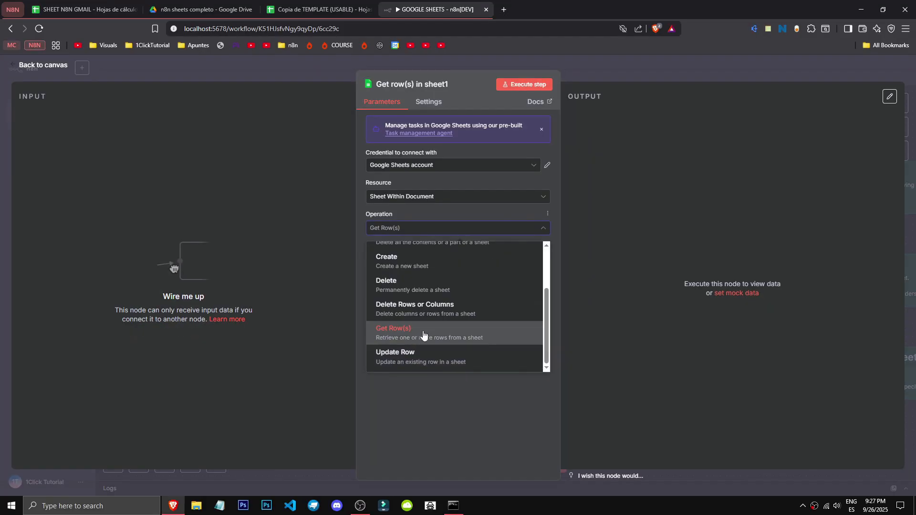
{"action": "left_click", "coordinate": [439, 409]}
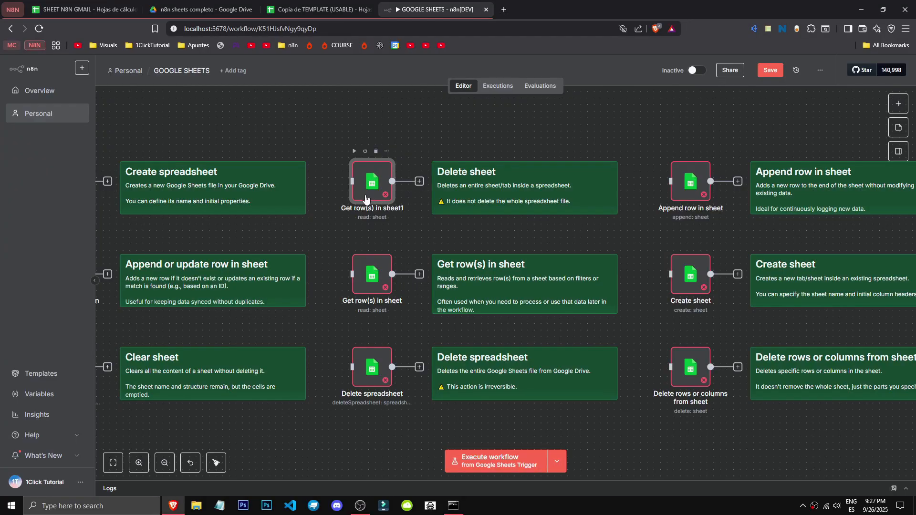
Step: Delete the altered node beside the Delete sheet note and add a new Google Sheets node with the Delete sheet action
{"action": "left_click", "coordinate": [375, 151]}
{"action": "key", "text": "Tab"}
{"action": "type", "text": "she"}
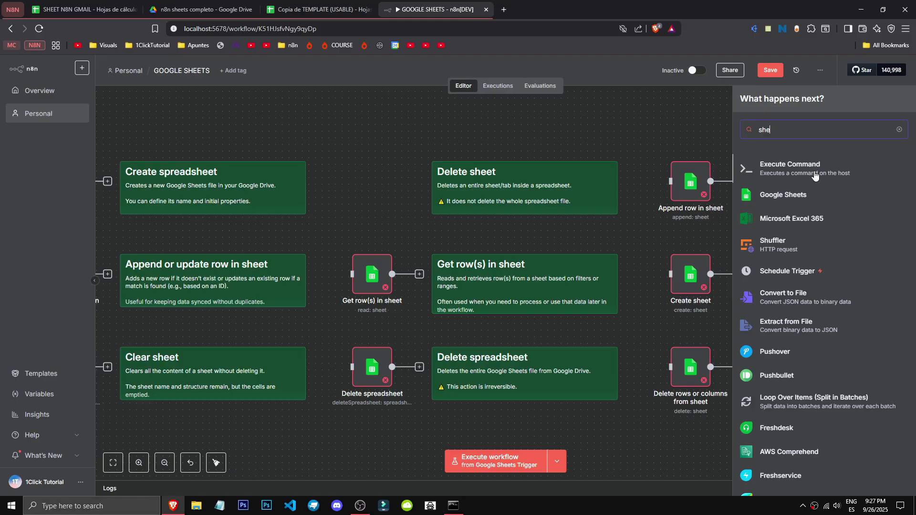
{"action": "left_click", "coordinate": [782, 194]}
{"action": "left_click", "coordinate": [778, 362]}
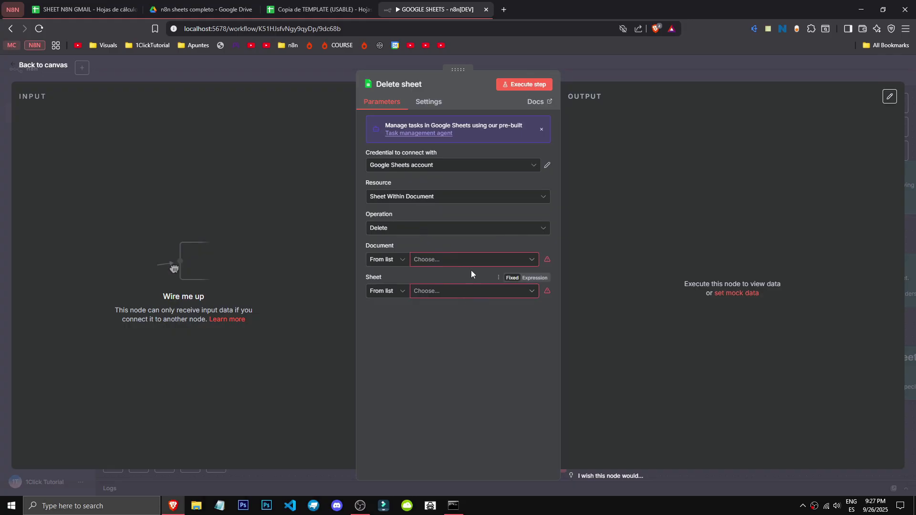
Step: Choose Apppsumo as the document and ES as the sheet to delete, and position the node beside its note
{"action": "left_click", "coordinate": [453, 292]}
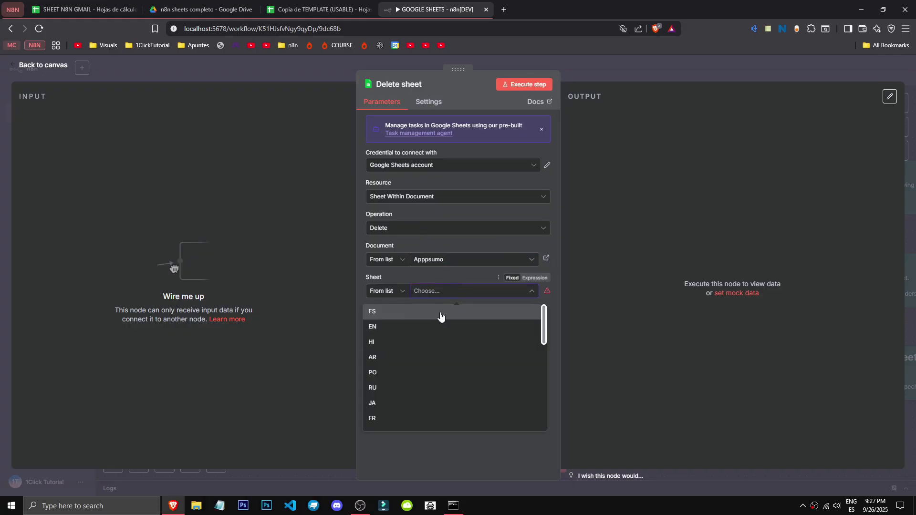
{"action": "left_click", "coordinate": [439, 317]}
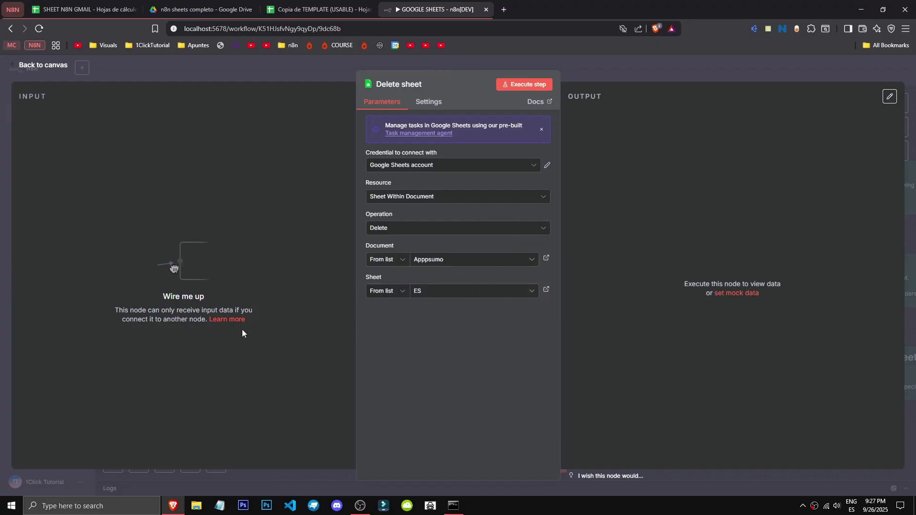
{"action": "left_click", "coordinate": [607, 67]}
{"action": "left_click_drag", "start_coordinate": [357, 186], "coordinate": [359, 183]}
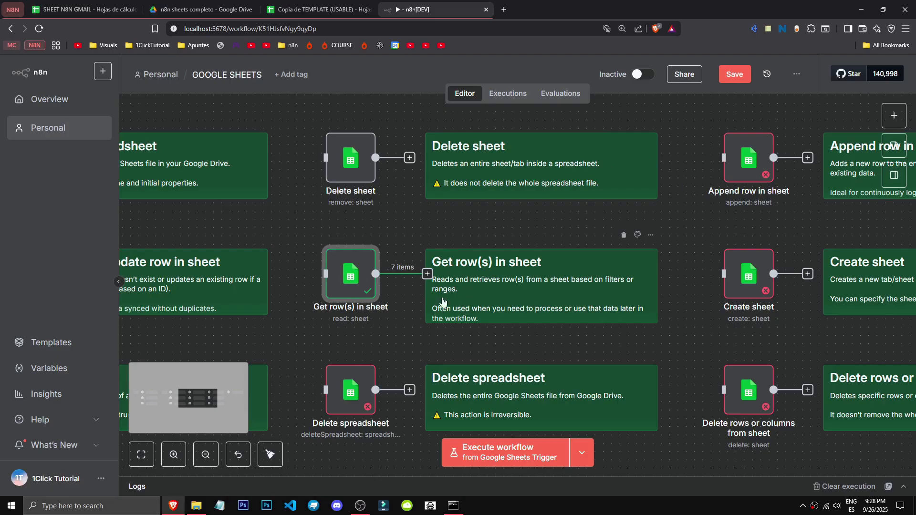
Step: Open the Get row(s) in sheet node and review its parameters
{"action": "double_click", "coordinate": [351, 273]}
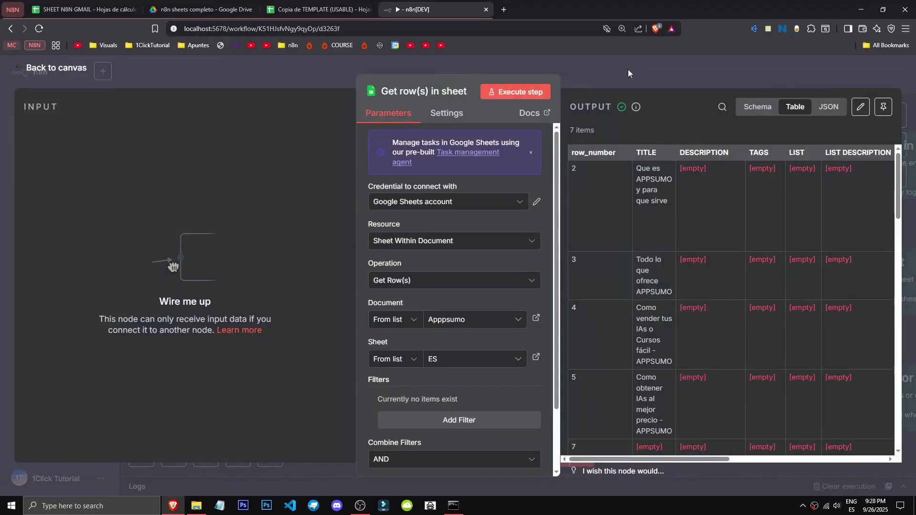
{"action": "scroll", "coordinate": [483, 379], "scroll_direction": "down", "scroll_amount": 3}
{"action": "scroll", "coordinate": [472, 363], "scroll_direction": "up", "scroll_amount": 3}
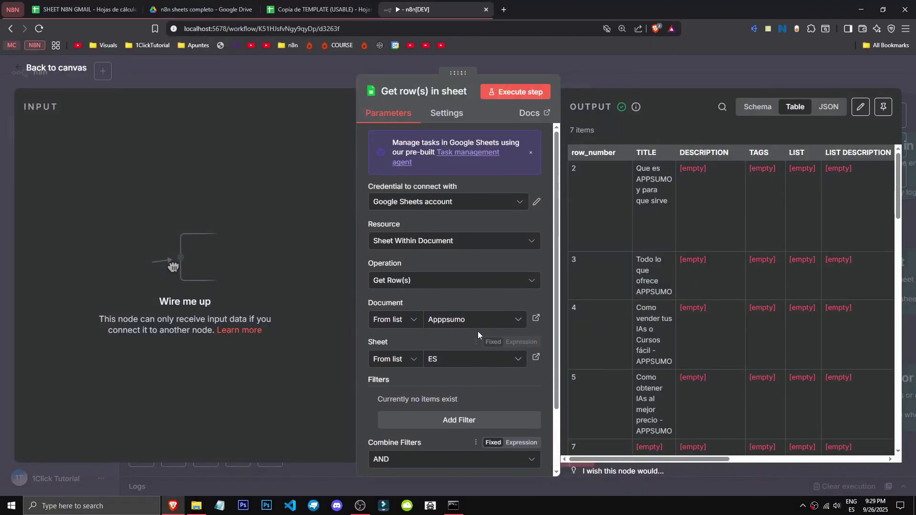
Step: Switch the node's resource to Document and back to Sheet Within Document, and reselect the Get Row(s) operation
{"action": "left_click", "coordinate": [418, 241]}
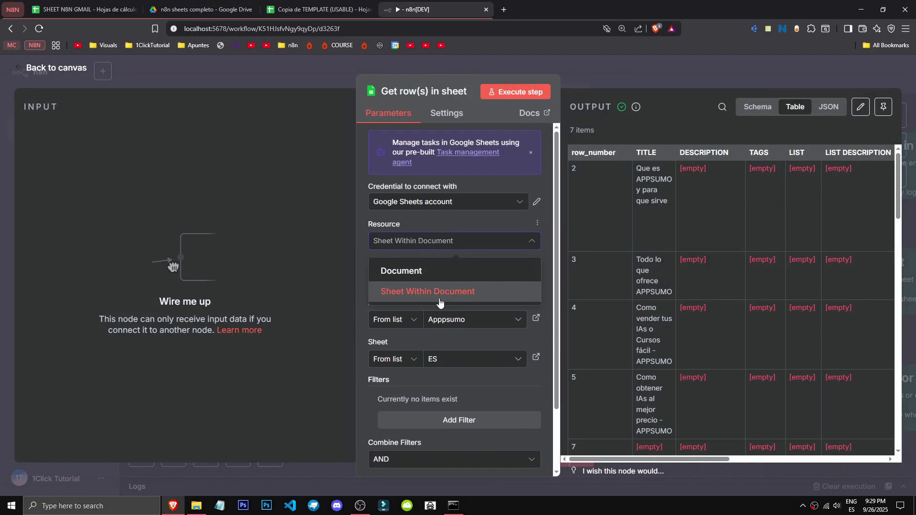
{"action": "left_click", "coordinate": [457, 270]}
{"action": "left_click", "coordinate": [450, 243]}
{"action": "left_click", "coordinate": [458, 241]}
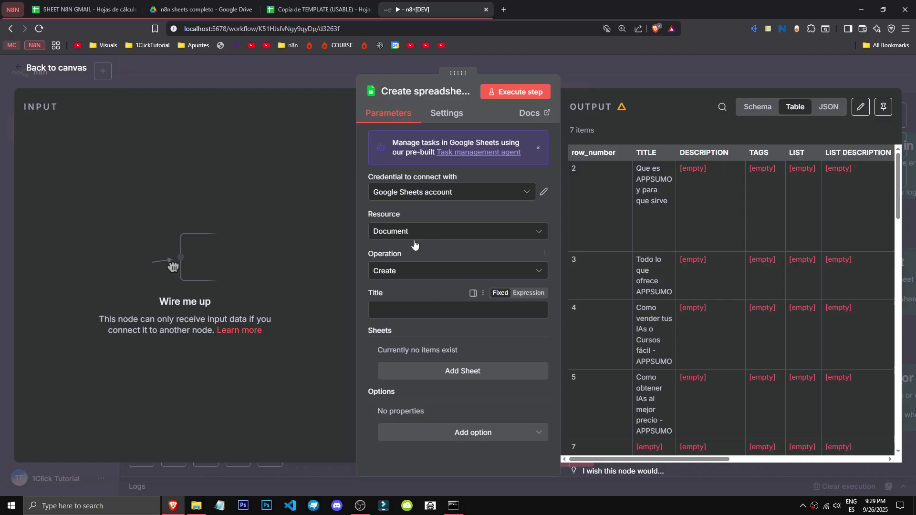
{"action": "left_click", "coordinate": [405, 229]}
{"action": "left_click", "coordinate": [450, 285]}
{"action": "left_click", "coordinate": [451, 278]}
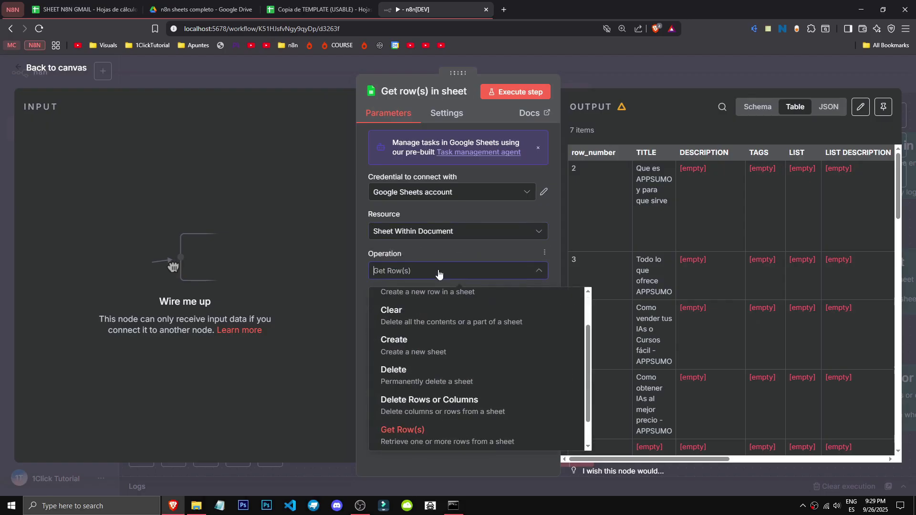
{"action": "left_click", "coordinate": [471, 411]}
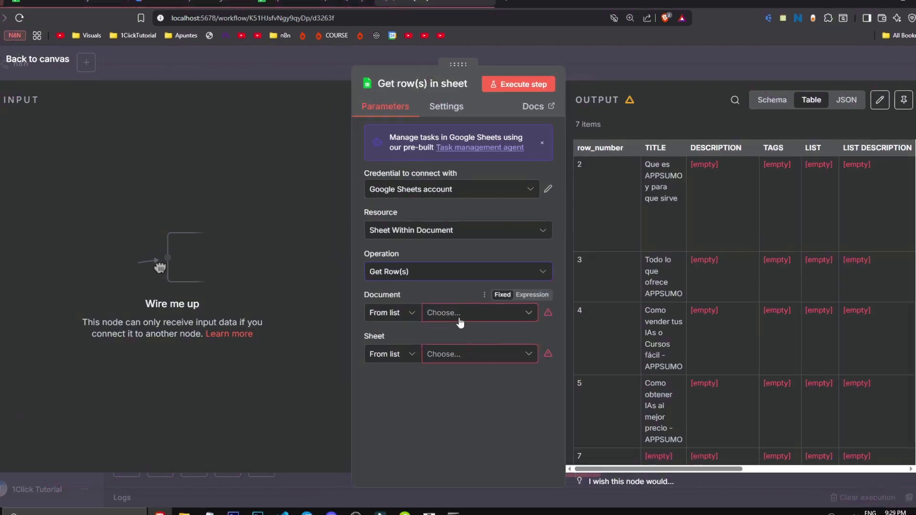
Step: Choose Apppsumo as the document and ES as the sheet to read rows from
{"action": "left_click", "coordinate": [475, 316]}
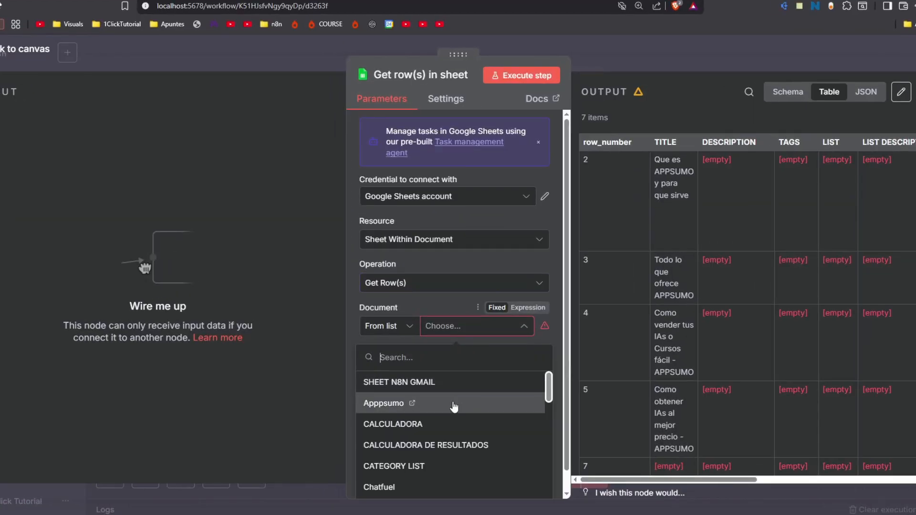
{"action": "left_click", "coordinate": [453, 405]}
{"action": "left_click", "coordinate": [459, 365]}
{"action": "left_click", "coordinate": [436, 398]}
{"action": "scroll", "coordinate": [506, 187], "scroll_direction": "down", "scroll_amount": 2}
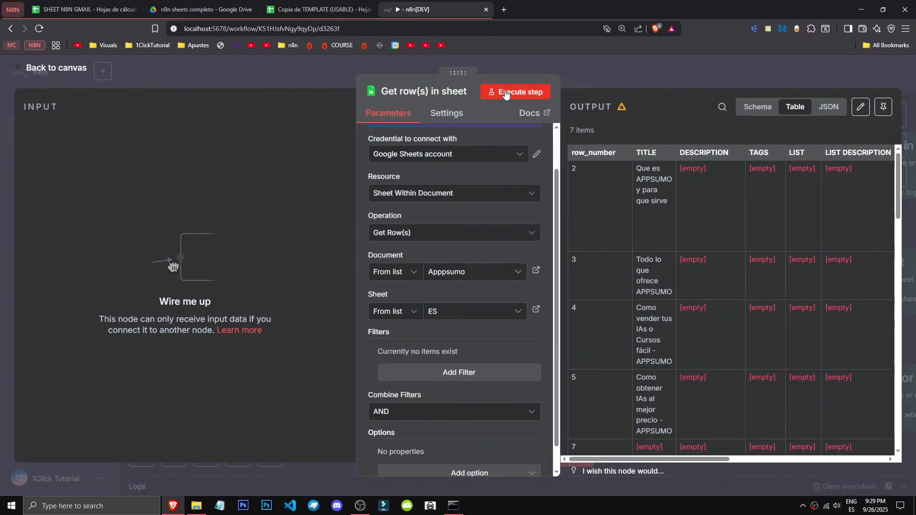
Step: Execute the Get row(s) node and examine its output in the Schema and Table views
{"action": "left_click", "coordinate": [540, 92]}
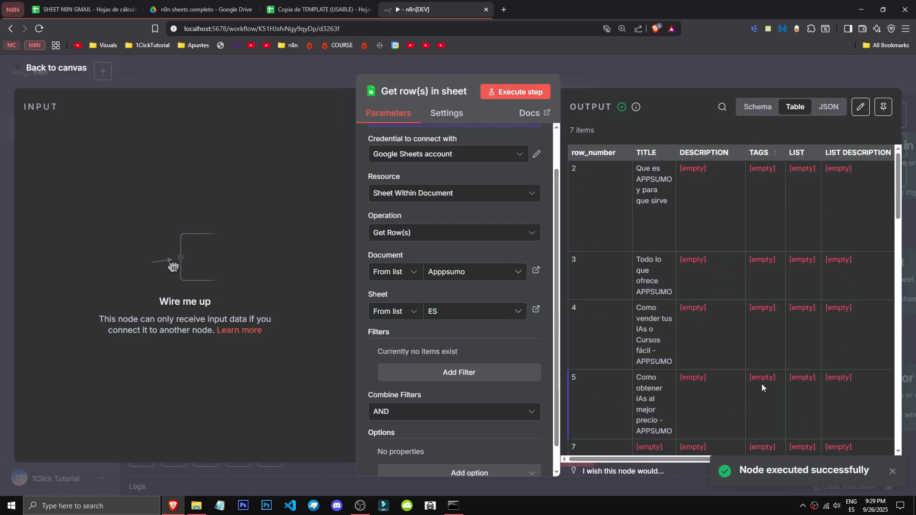
{"action": "left_click", "coordinate": [757, 108]}
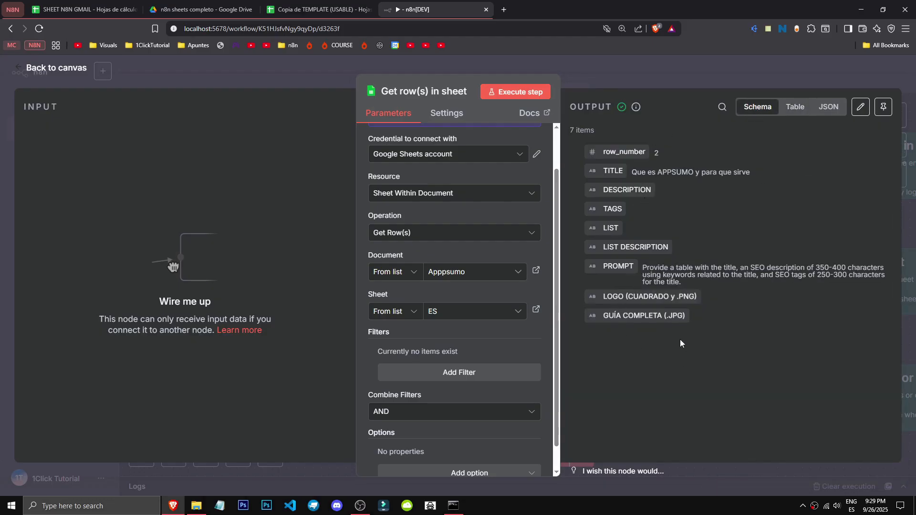
{"action": "left_click_drag", "start_coordinate": [643, 268], "coordinate": [729, 285]}
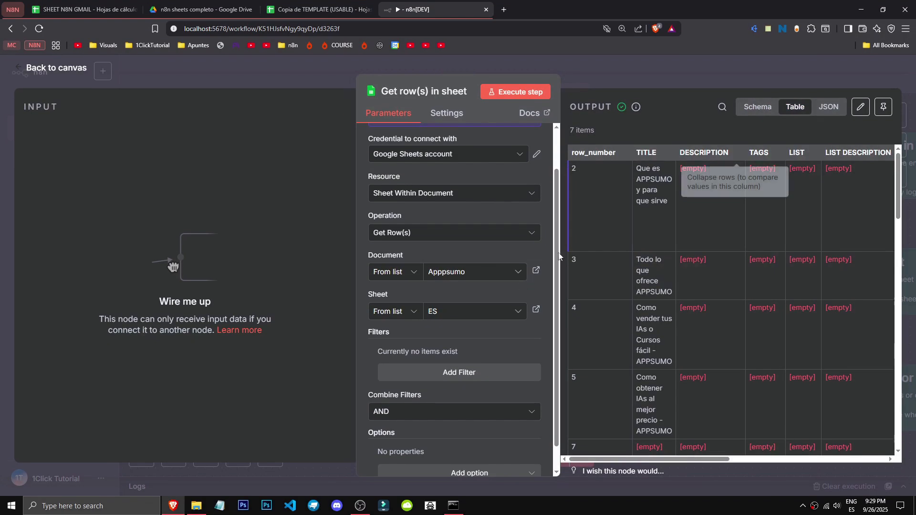
Step: Add a filter, view its column choices and remove it, and review the AND and OR choices for combining filters
{"action": "scroll", "coordinate": [412, 346], "scroll_direction": "down", "scroll_amount": 1}
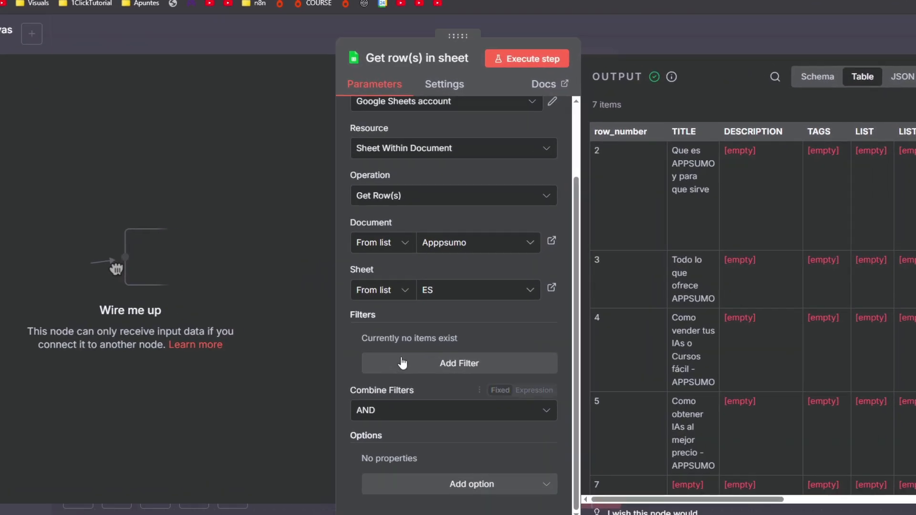
{"action": "left_click", "coordinate": [407, 413]}
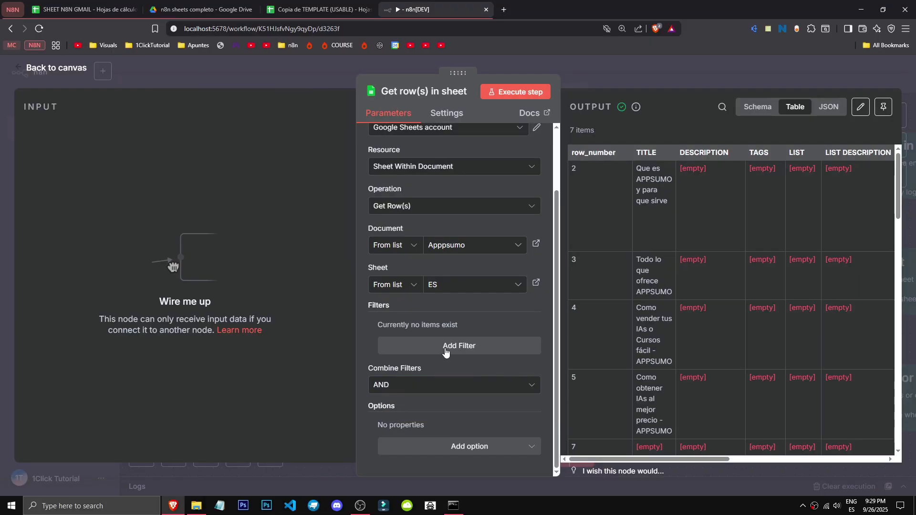
{"action": "left_click", "coordinate": [472, 363]}
{"action": "left_click", "coordinate": [420, 341]}
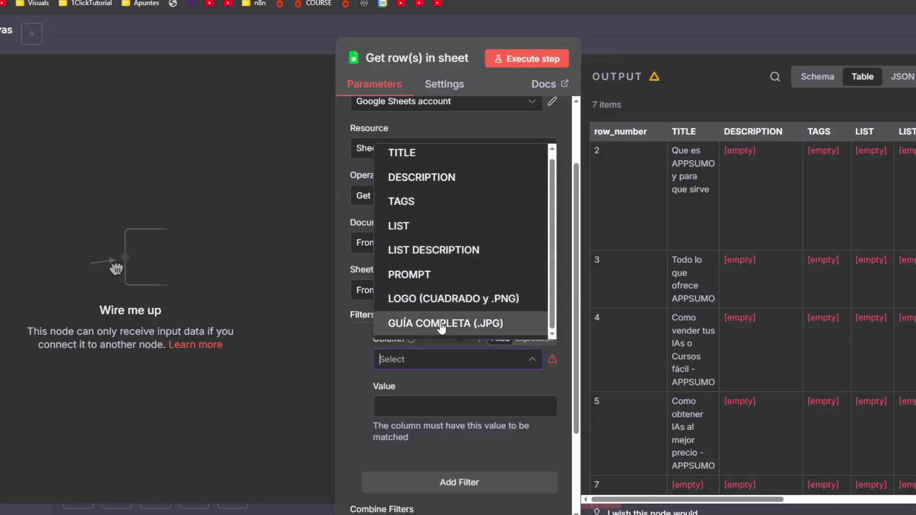
{"action": "left_click", "coordinate": [342, 385]}
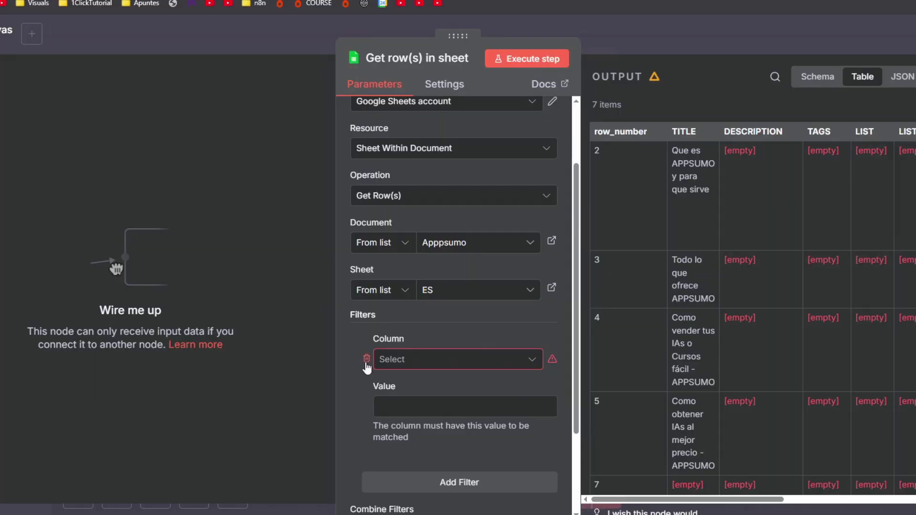
{"action": "left_click", "coordinate": [381, 341]}
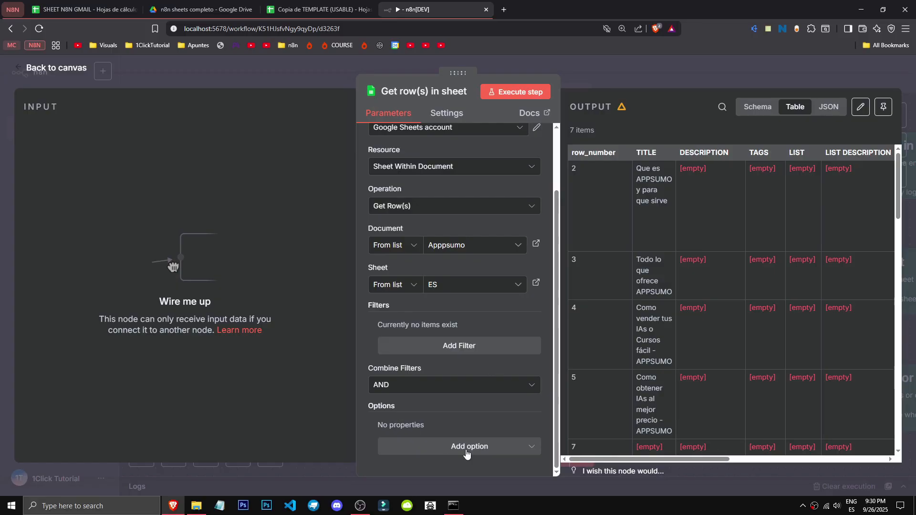
{"action": "left_click", "coordinate": [470, 384]}
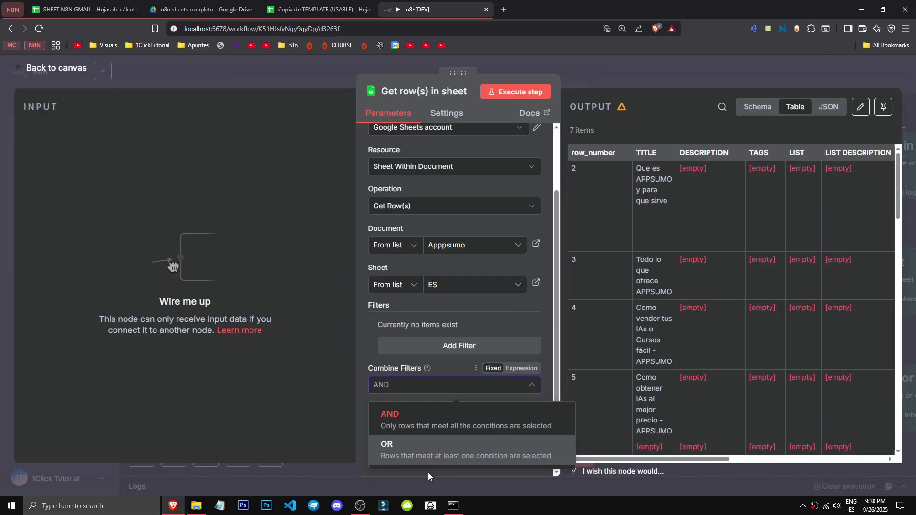
{"action": "left_click", "coordinate": [438, 439]}
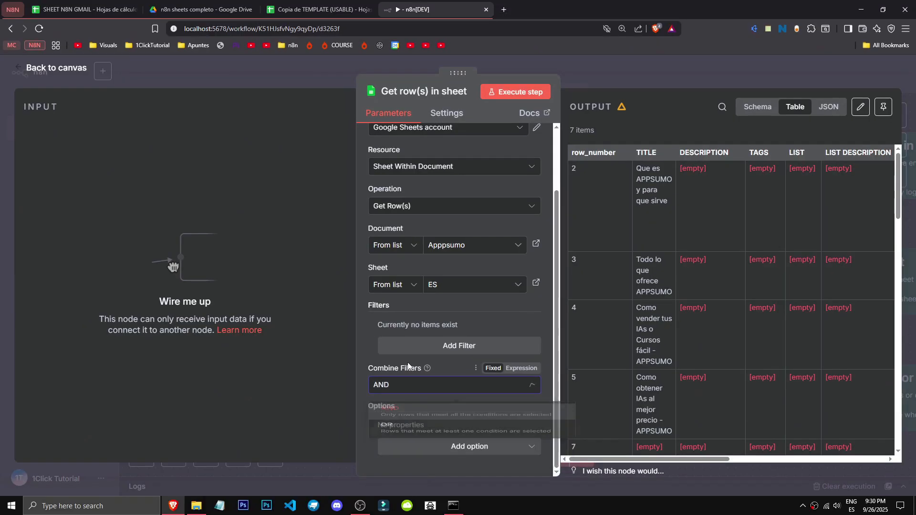
Step: Add the Data Location on Sheet option and review its Range Definition choices
{"action": "left_click", "coordinate": [435, 447]}
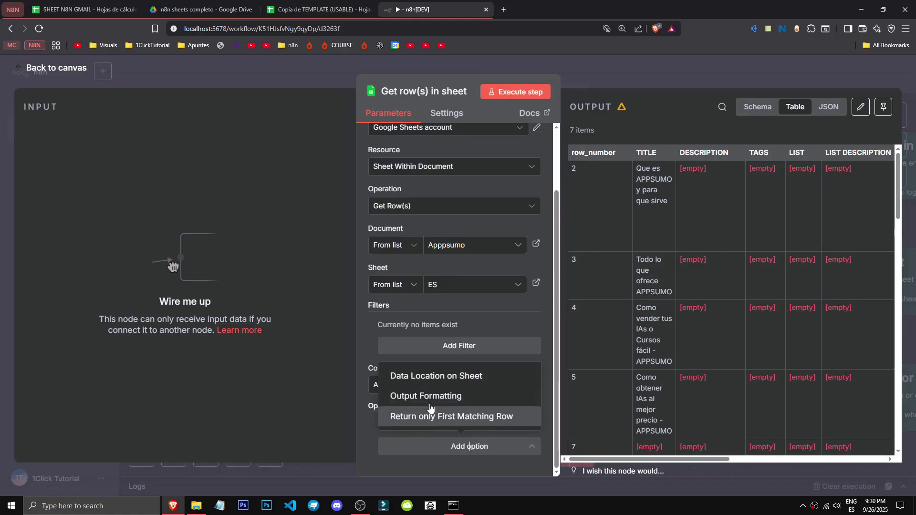
{"action": "left_click", "coordinate": [427, 377]}
{"action": "scroll", "coordinate": [435, 396], "scroll_direction": "down", "scroll_amount": 3}
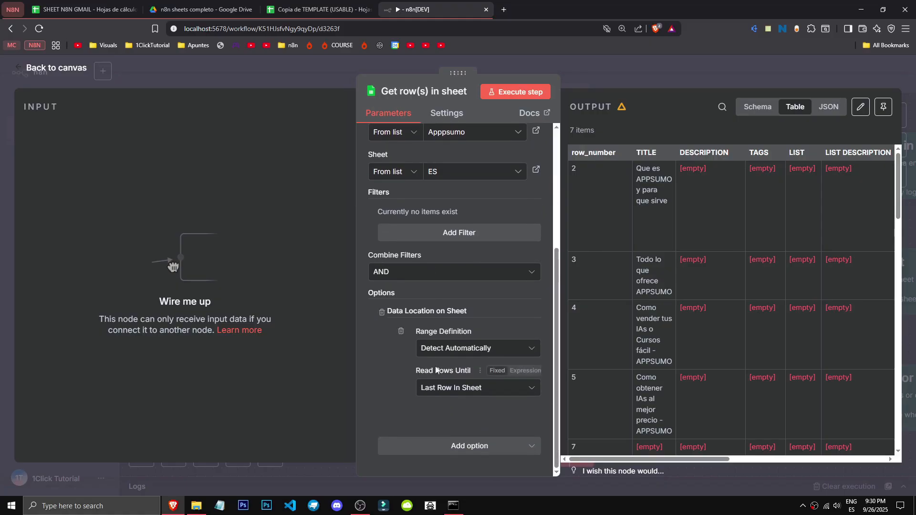
{"action": "left_click", "coordinate": [461, 353]}
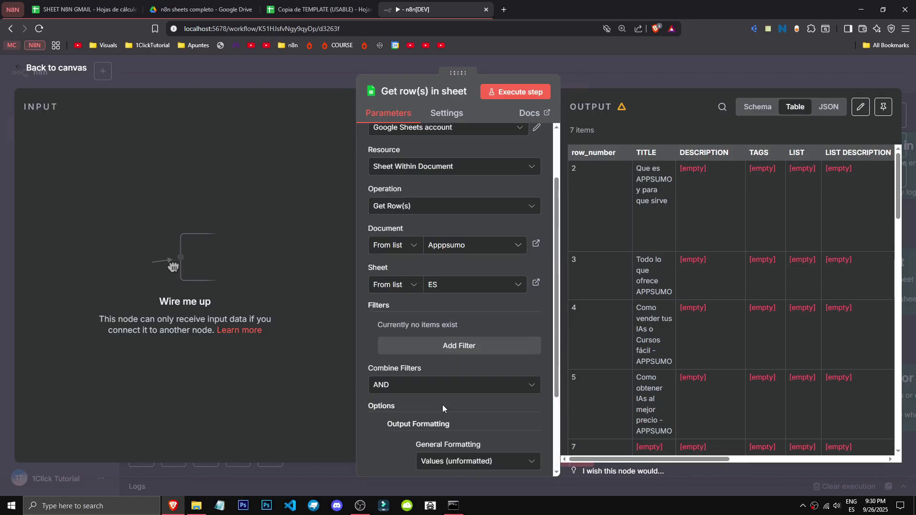
Step: Review the General Formatting and Date Formatting settings of the Output Formatting option, and remove the option
{"action": "scroll", "coordinate": [442, 404], "scroll_direction": "down", "scroll_amount": 3}
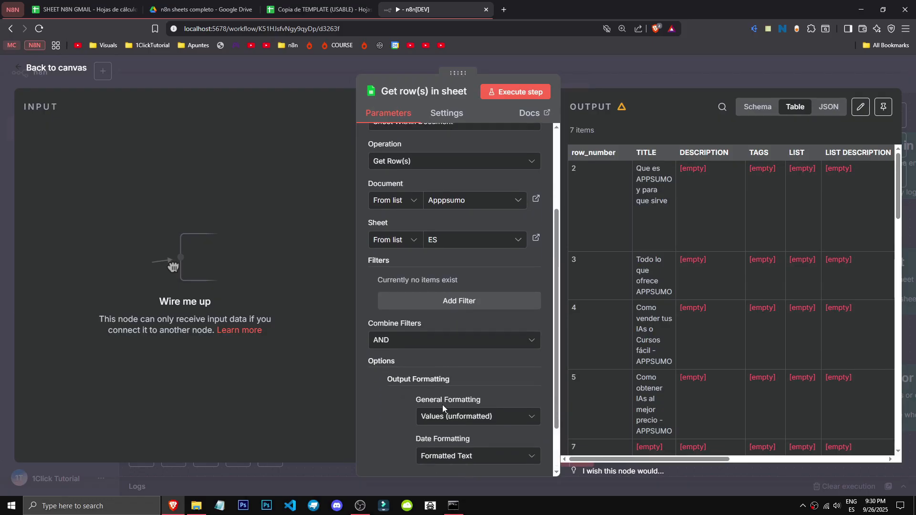
{"action": "left_click", "coordinate": [454, 353]}
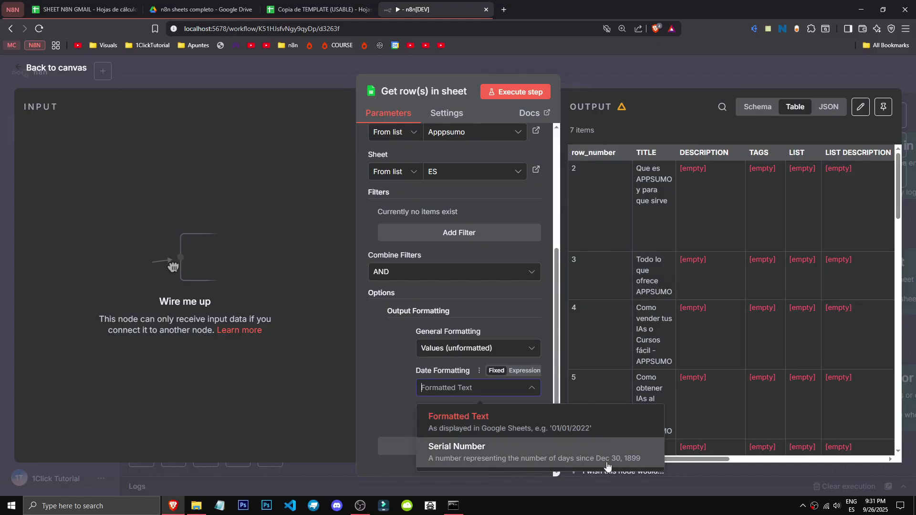
{"action": "left_click", "coordinate": [380, 311]}
Step: Add the Return only First Matching Row option, review its description against the output columns, and remove the option
{"action": "left_click", "coordinate": [451, 452]}
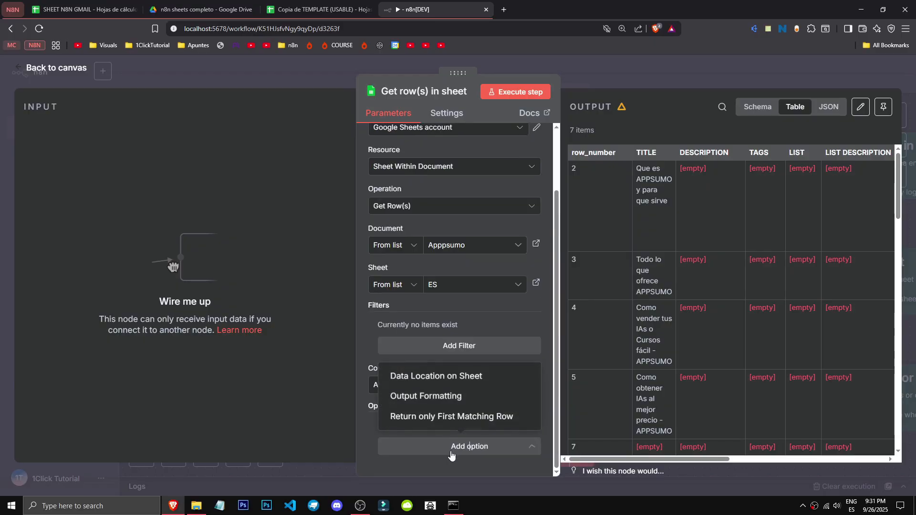
{"action": "left_click", "coordinate": [475, 419]}
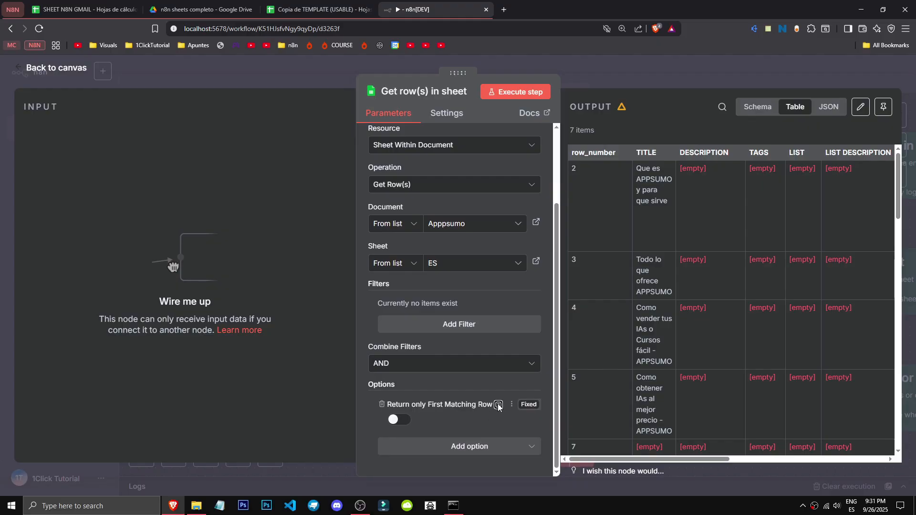
{"action": "mouse_move", "coordinate": [498, 405]}
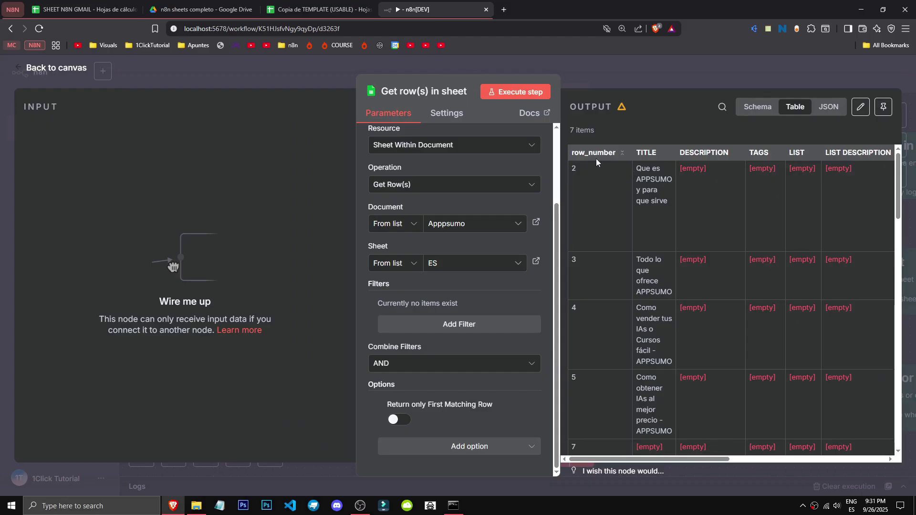
{"action": "left_click_drag", "start_coordinate": [594, 153], "coordinate": [738, 153]}
{"action": "left_click", "coordinate": [661, 154]}
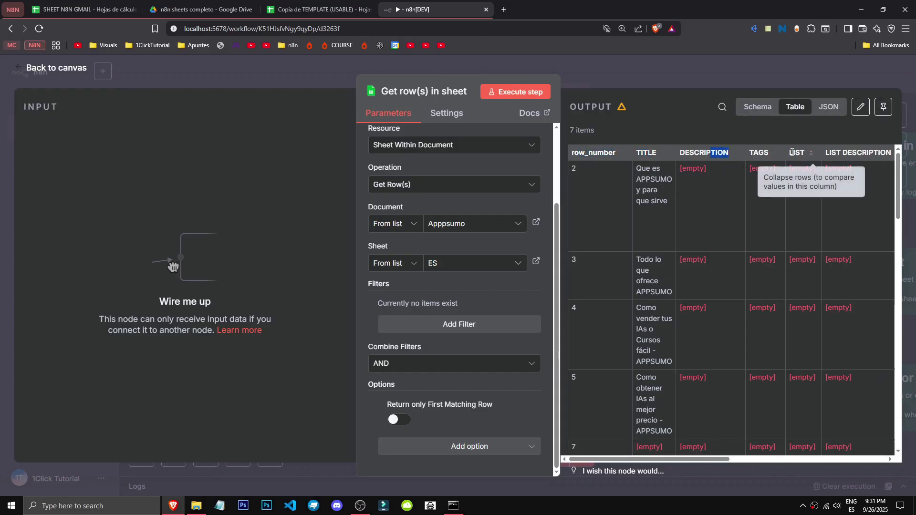
{"action": "left_click", "coordinate": [384, 404]}
{"action": "scroll", "coordinate": [477, 262], "scroll_direction": "up", "scroll_amount": 3}
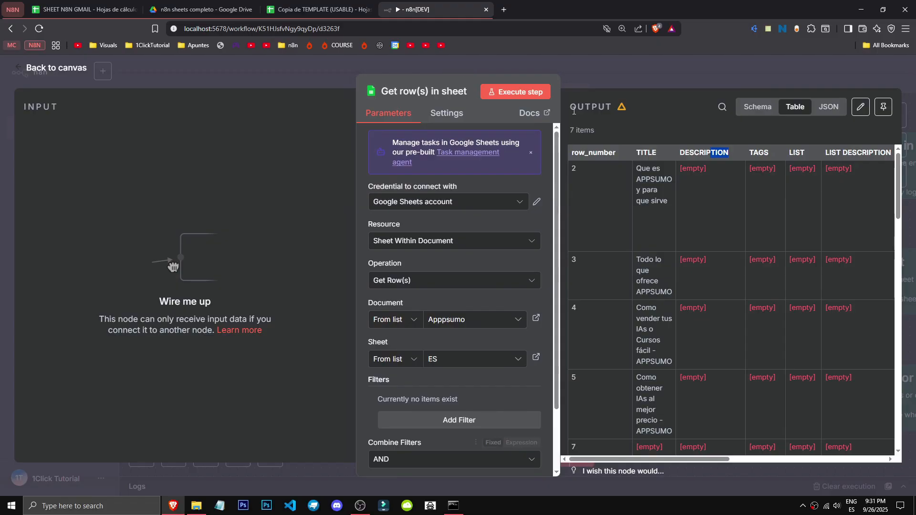
{"action": "left_click", "coordinate": [572, 70]}
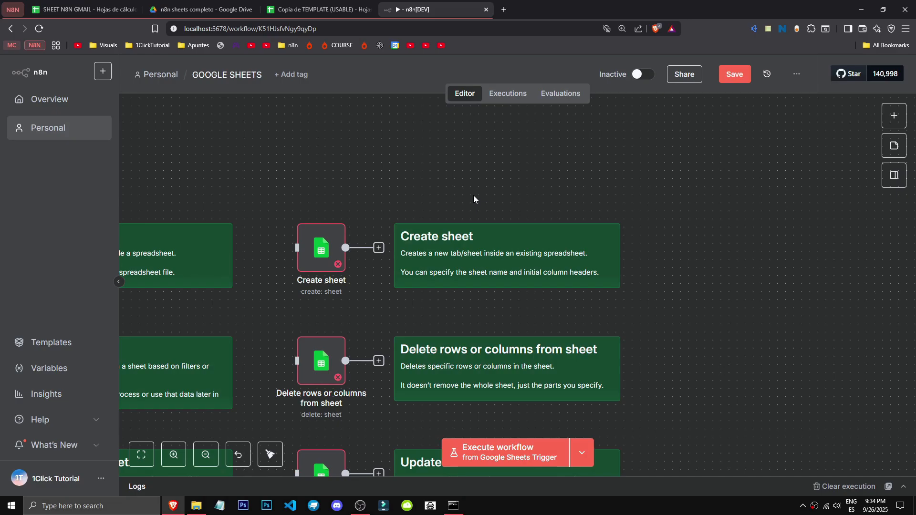
Step: Open the Create sheet node, keep the Create operation, and choose the Apppsumo document from the list
{"action": "double_click", "coordinate": [331, 256]}
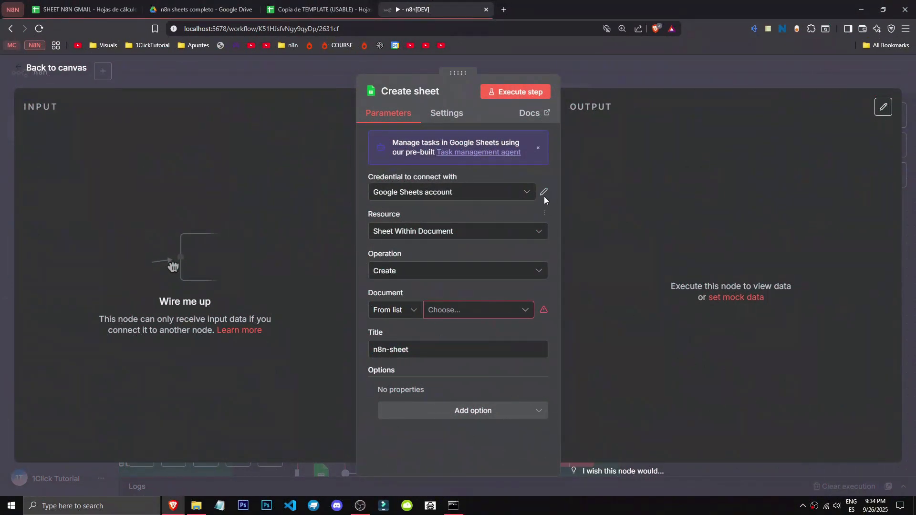
{"action": "left_click", "coordinate": [393, 272]}
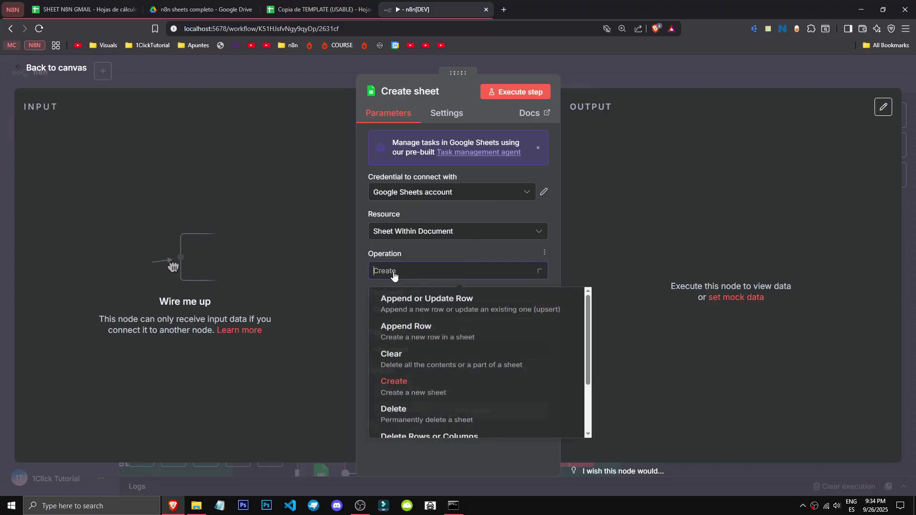
{"action": "left_click", "coordinate": [556, 240]}
{"action": "left_click", "coordinate": [395, 310]}
{"action": "left_click", "coordinate": [471, 311]}
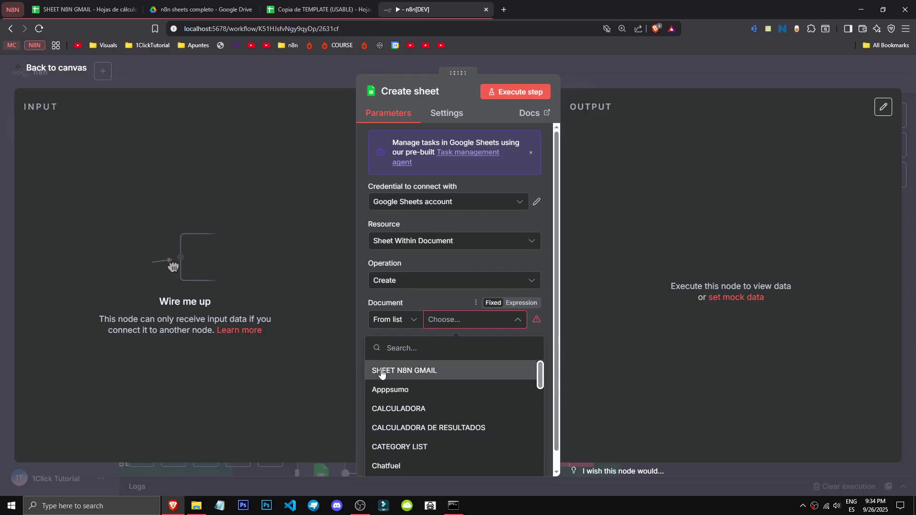
{"action": "left_click", "coordinate": [411, 388]}
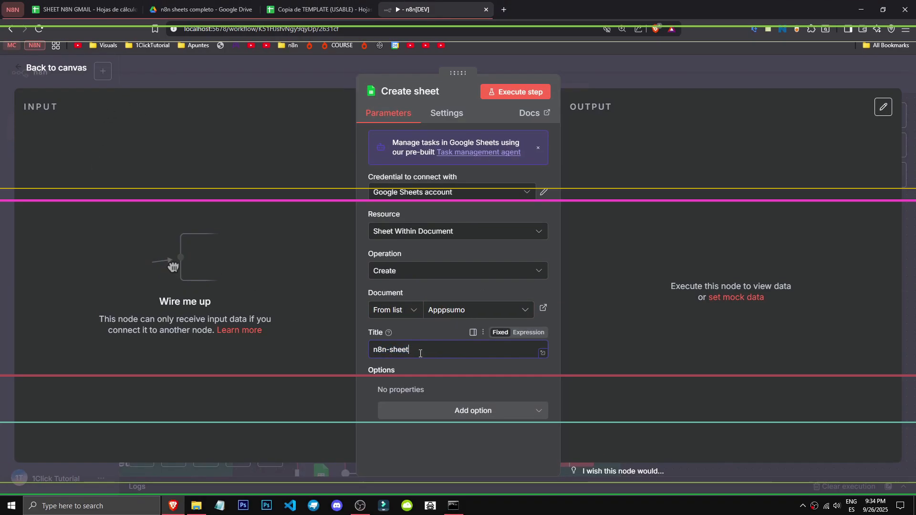
Step: Add the Tab Color option to the Create sheet node and pick a saturated blue
{"action": "left_click", "coordinate": [456, 412]}
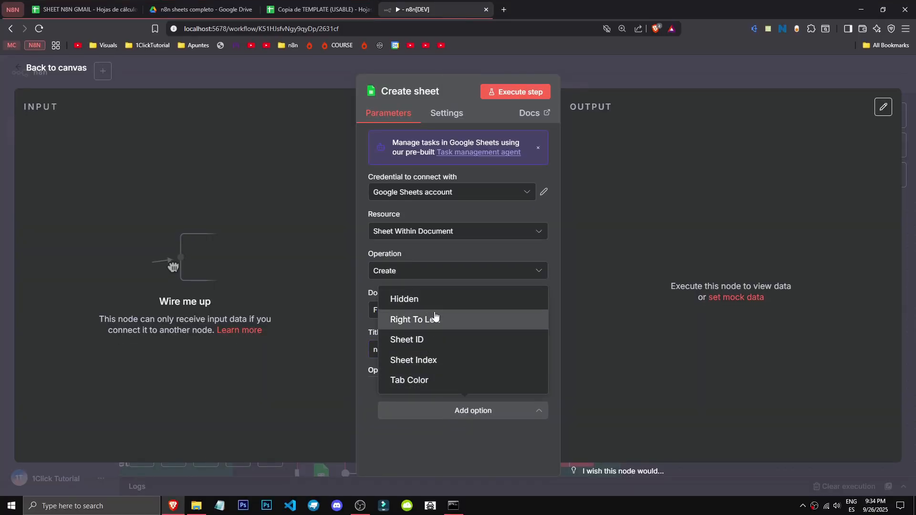
{"action": "left_click", "coordinate": [487, 378]}
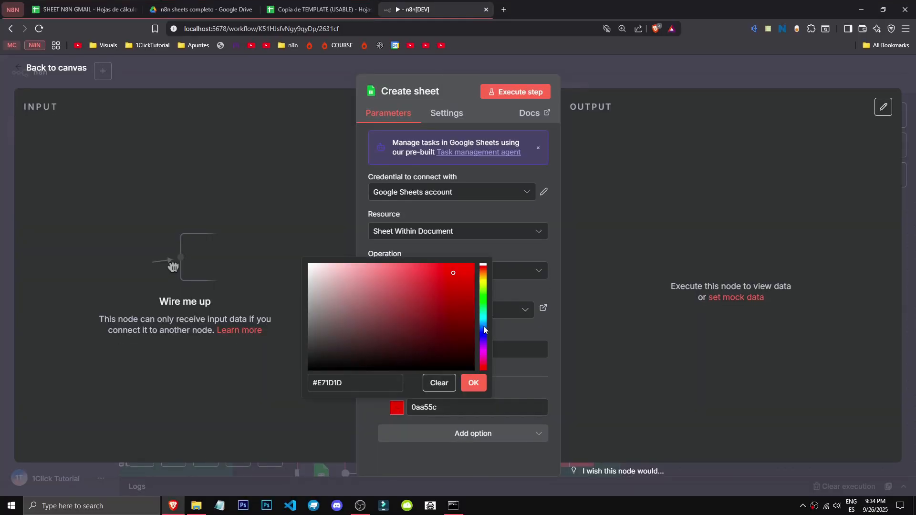
{"action": "left_click", "coordinate": [483, 332]}
{"action": "left_click_drag", "start_coordinate": [454, 272], "coordinate": [475, 273]}
Step: Add the Sheet ID, Sheet Index, Right To Left and Hidden options, review the descriptions of the last two, and return to the canvas
{"action": "left_click", "coordinate": [452, 433]}
{"action": "left_click", "coordinate": [425, 383]}
{"action": "scroll", "coordinate": [453, 420], "scroll_direction": "down", "scroll_amount": 1}
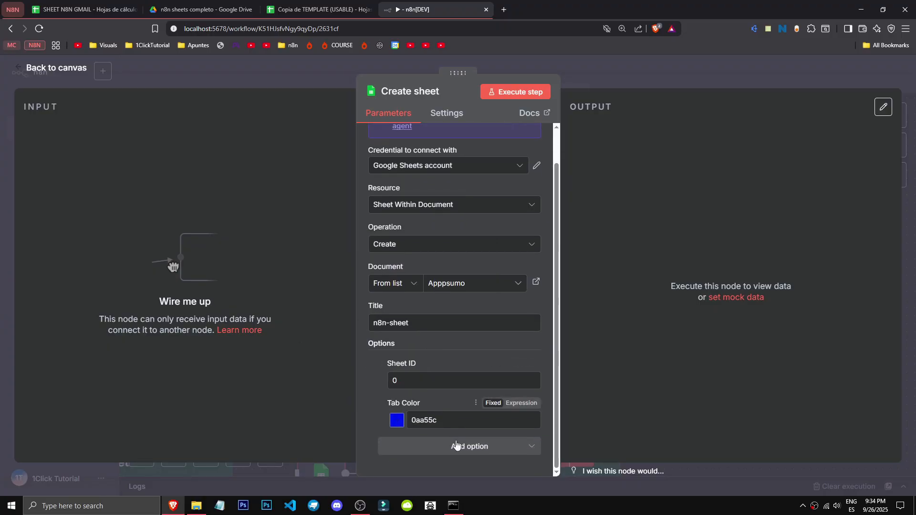
{"action": "left_click", "coordinate": [458, 446]}
{"action": "left_click", "coordinate": [446, 420]}
{"action": "scroll", "coordinate": [445, 434], "scroll_direction": "down", "scroll_amount": 1}
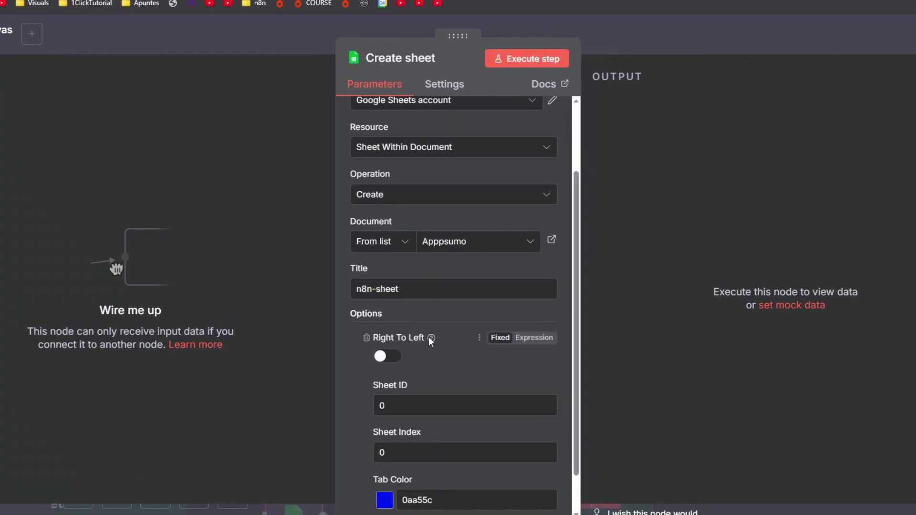
{"action": "mouse_move", "coordinate": [428, 337]}
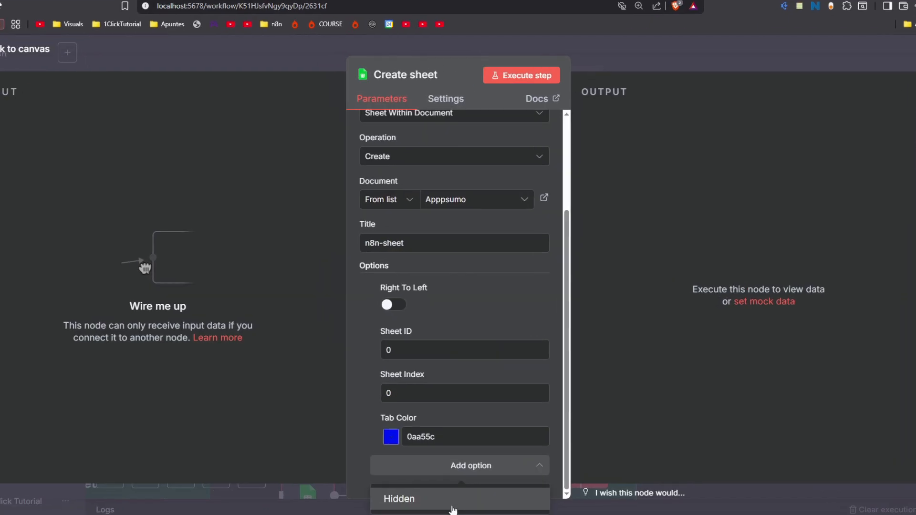
{"action": "left_click", "coordinate": [451, 506]}
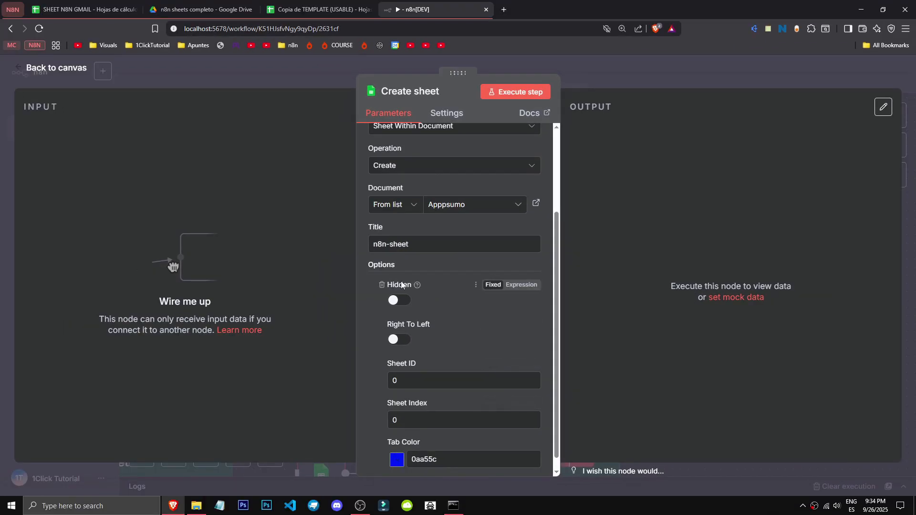
{"action": "mouse_move", "coordinate": [417, 286]}
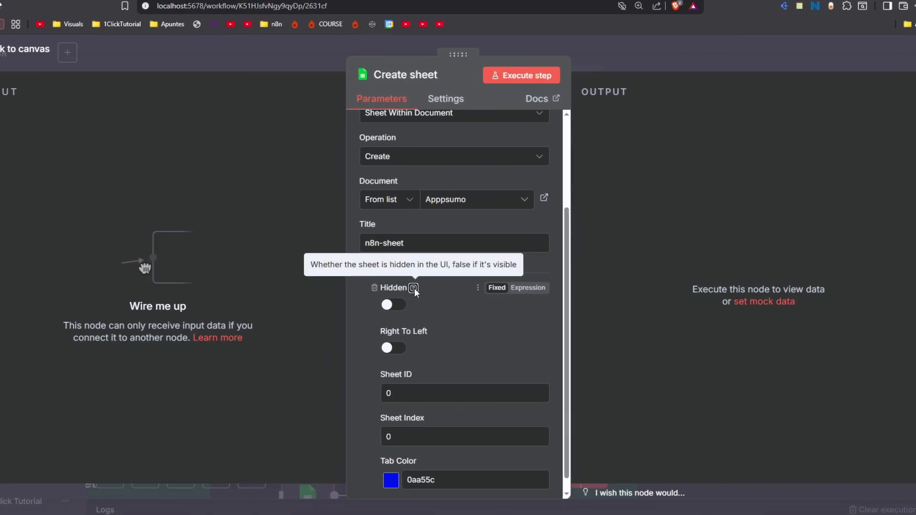
{"action": "left_click", "coordinate": [631, 78]}
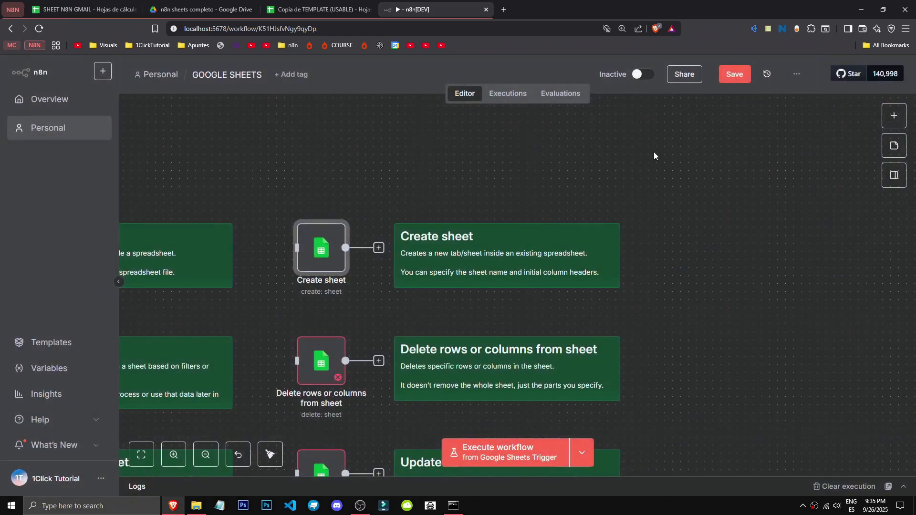
Step: Open the Delete rows or columns from sheet node and choose the Apppsumo document and its ES sheet
{"action": "scroll", "coordinate": [610, 258], "scroll_direction": "down", "scroll_amount": 4}
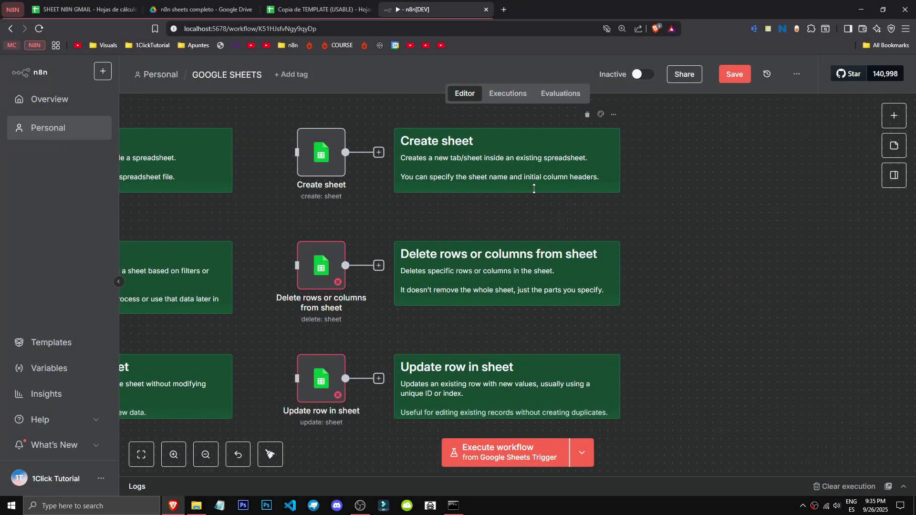
{"action": "double_click", "coordinate": [308, 274]}
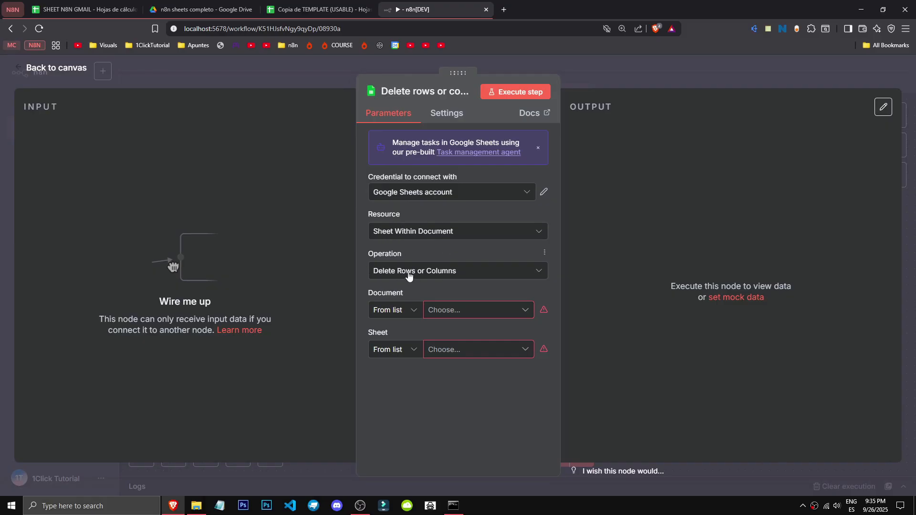
{"action": "left_click", "coordinate": [467, 311]}
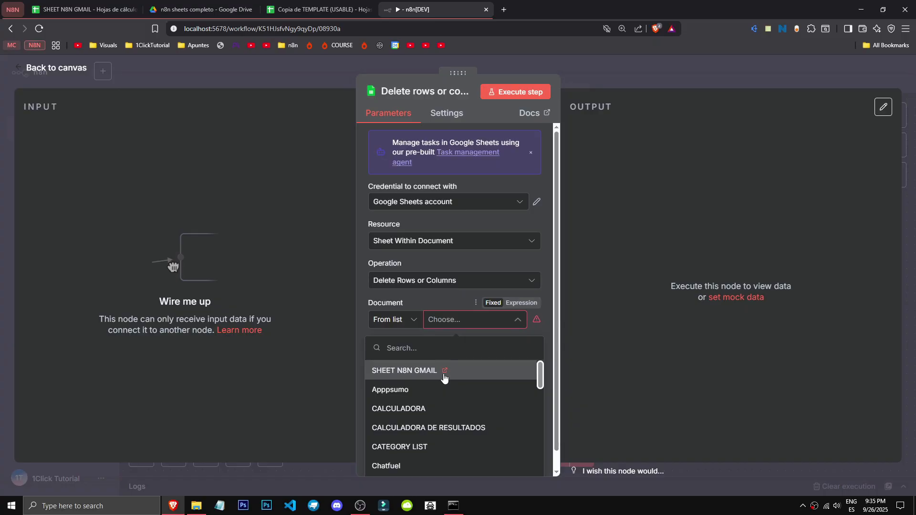
{"action": "left_click", "coordinate": [486, 394]}
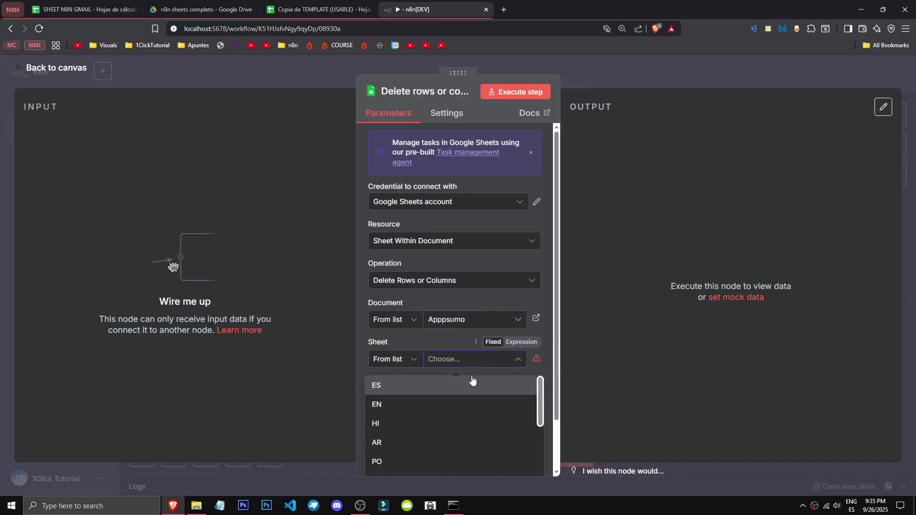
{"action": "left_click", "coordinate": [474, 377]}
{"action": "scroll", "coordinate": [406, 380], "scroll_direction": "down", "scroll_amount": 1}
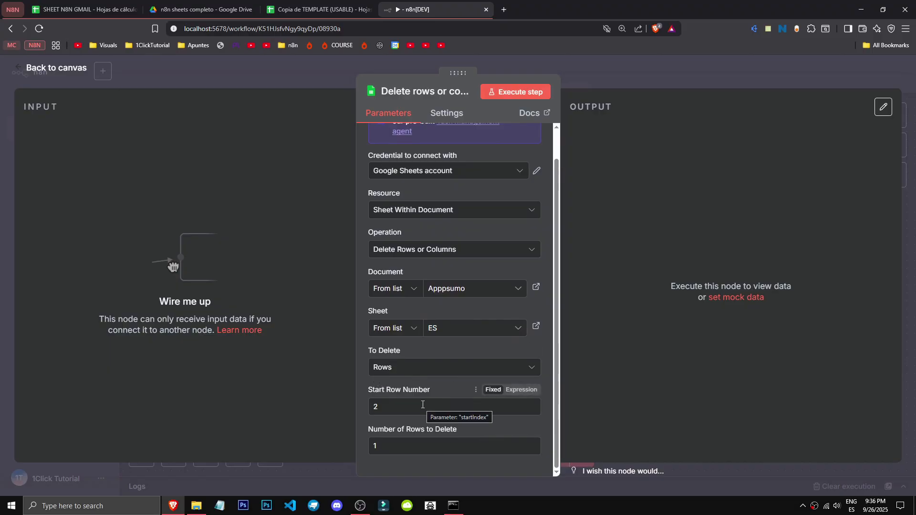
Step: Set the node's To Delete parameter to Columns and return to the canvas
{"action": "left_click", "coordinate": [420, 367]}
{"action": "left_click", "coordinate": [441, 440]}
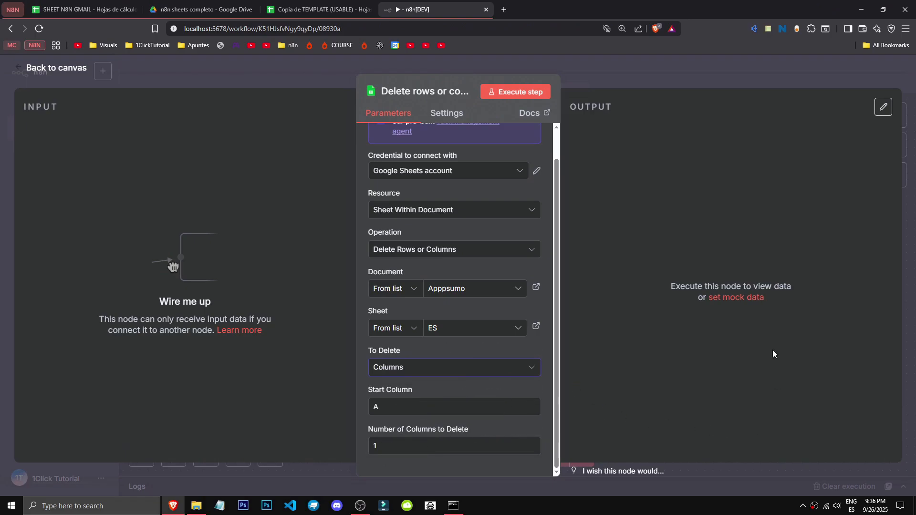
{"action": "left_click", "coordinate": [679, 70]}
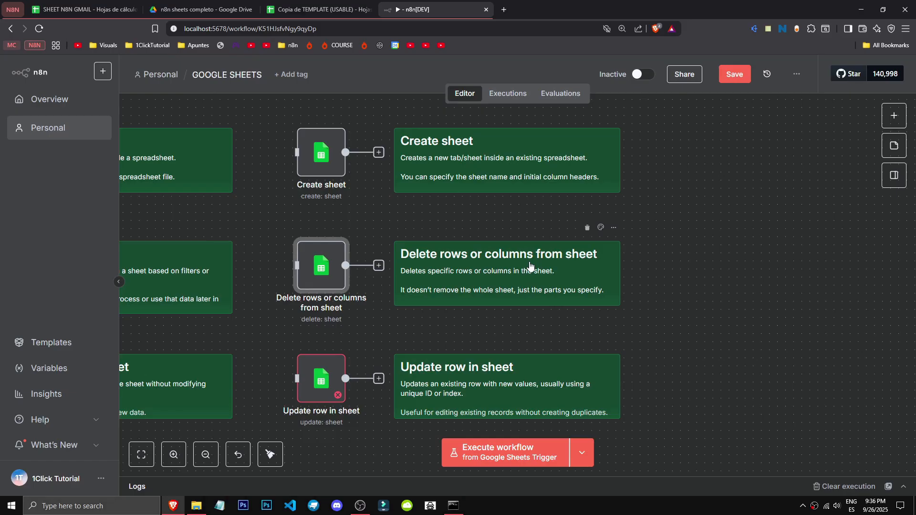
Step: Open the Update row in sheet node, keep the Update Row operation, and choose the Apppsumo document and its ES sheet
{"action": "scroll", "coordinate": [530, 266], "scroll_direction": "down", "scroll_amount": 5}
{"action": "scroll", "coordinate": [511, 290], "scroll_direction": "up", "scroll_amount": 4}
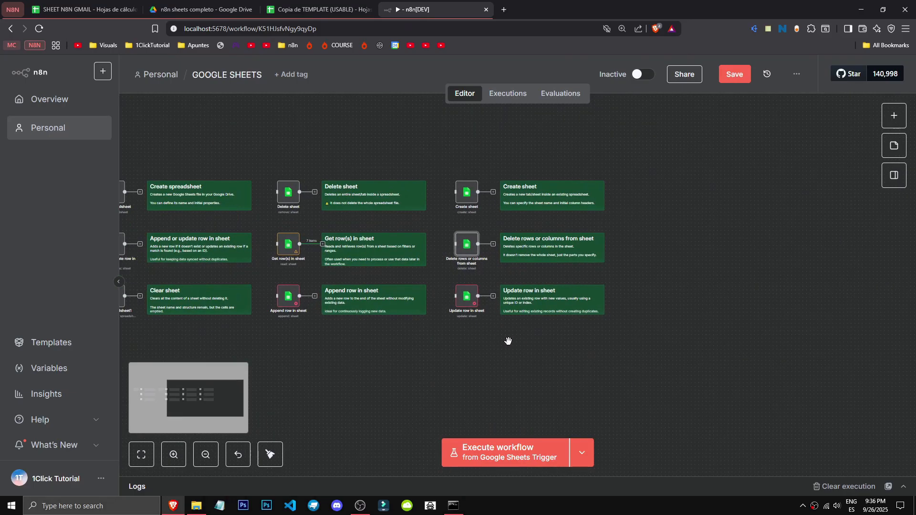
{"action": "scroll", "coordinate": [663, 284], "scroll_direction": "up", "scroll_amount": 2}
{"action": "double_click", "coordinate": [391, 312]}
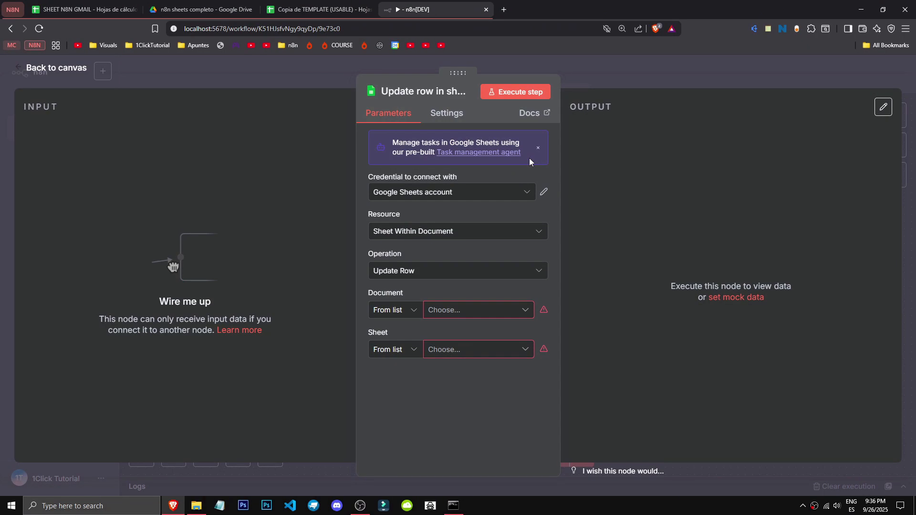
{"action": "left_click", "coordinate": [399, 279]}
{"action": "scroll", "coordinate": [446, 352], "scroll_direction": "down", "scroll_amount": 3}
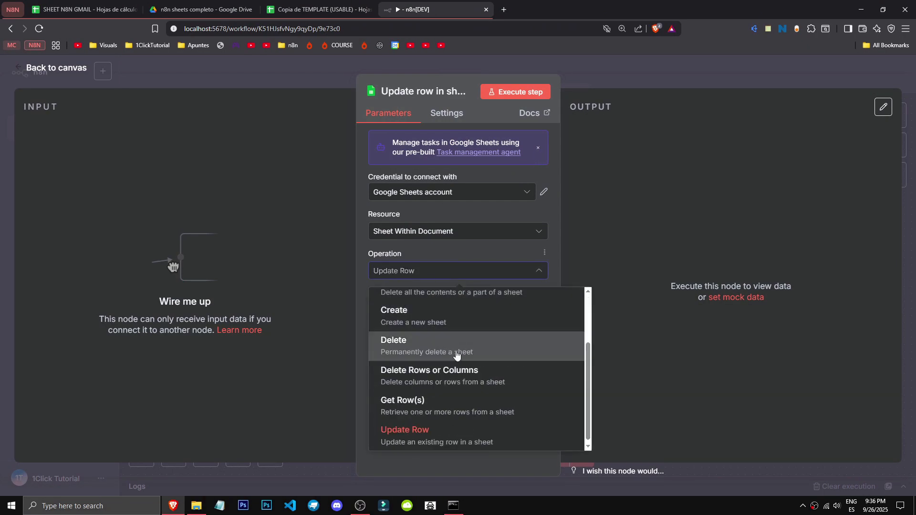
{"action": "left_click", "coordinate": [675, 400]}
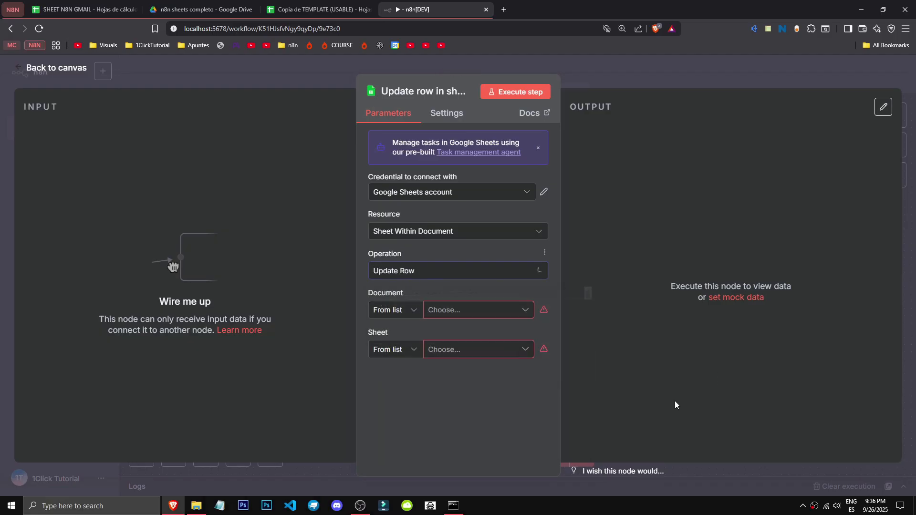
{"action": "left_click", "coordinate": [462, 310]}
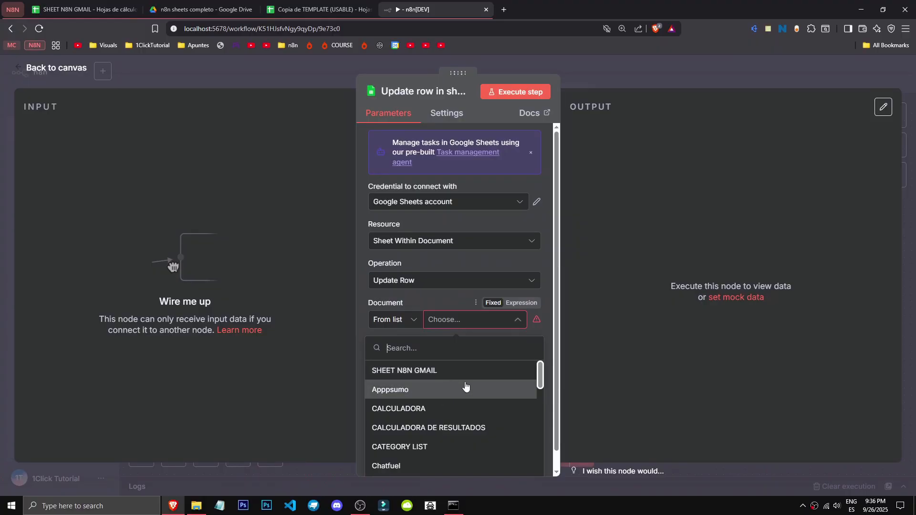
{"action": "left_click", "coordinate": [445, 386]}
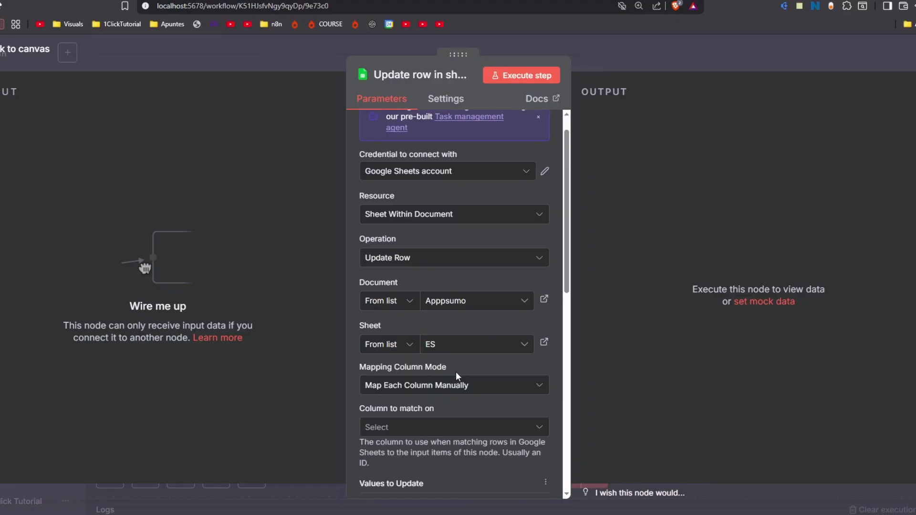
Step: Review the Mapping Column Mode choices, keep Map Each Column Manually, and look over the column fields to update
{"action": "left_click", "coordinate": [466, 384]}
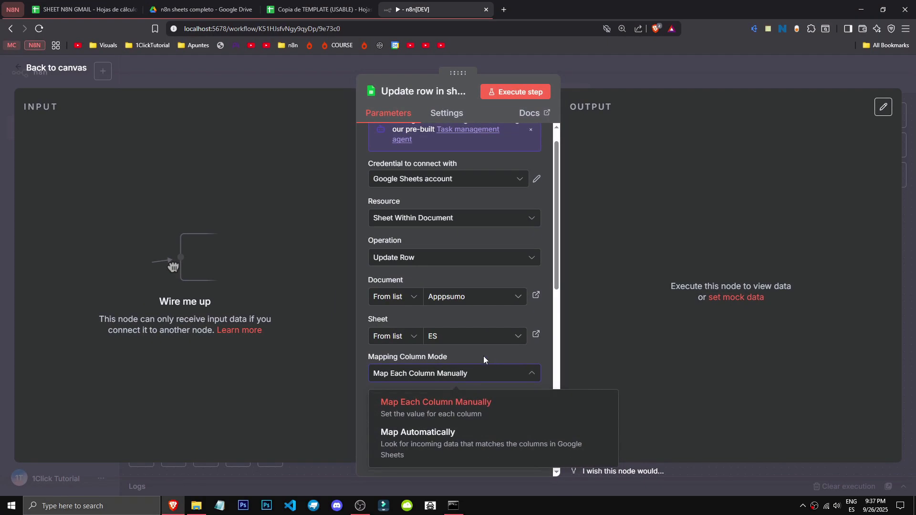
{"action": "left_click", "coordinate": [474, 385]}
{"action": "left_click", "coordinate": [475, 386]}
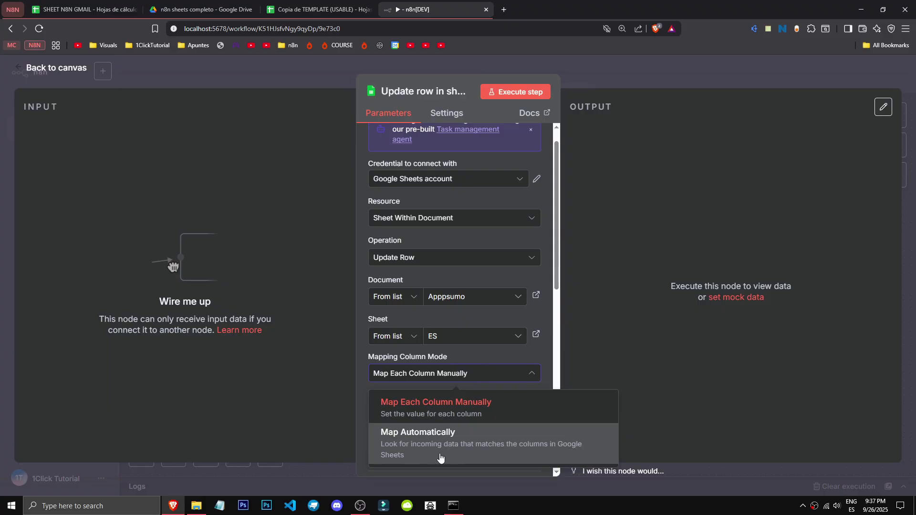
{"action": "left_click", "coordinate": [441, 406]}
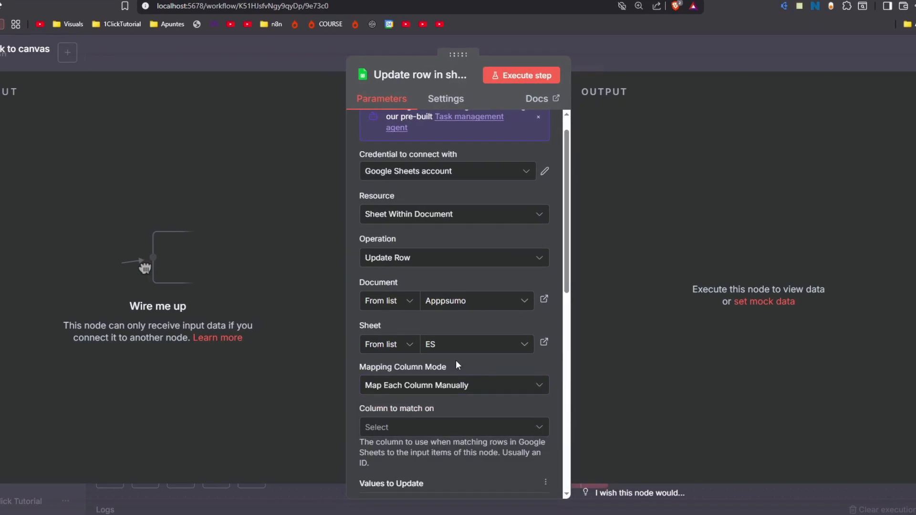
{"action": "scroll", "coordinate": [440, 397], "scroll_direction": "down", "scroll_amount": 2}
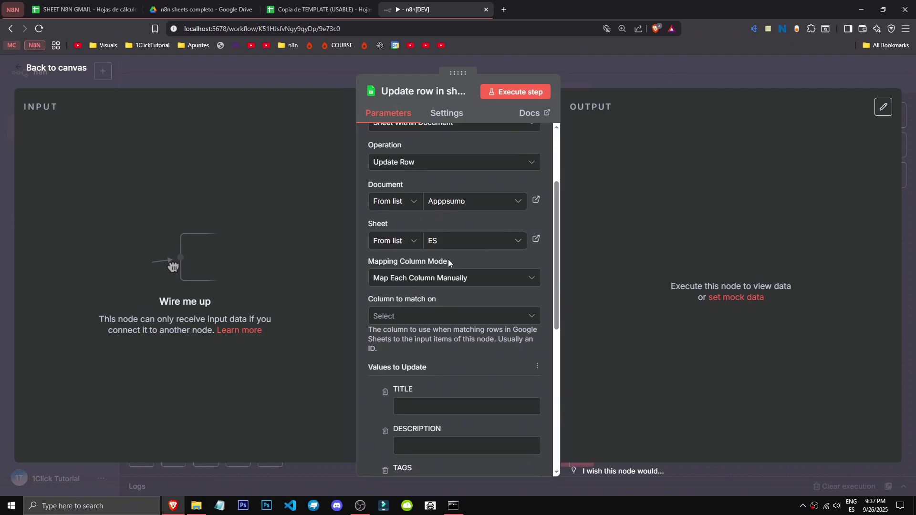
Step: Review the columns offered for Column to match on without picking one, and examine the Values to Update fields
{"action": "mouse_move", "coordinate": [443, 301]}
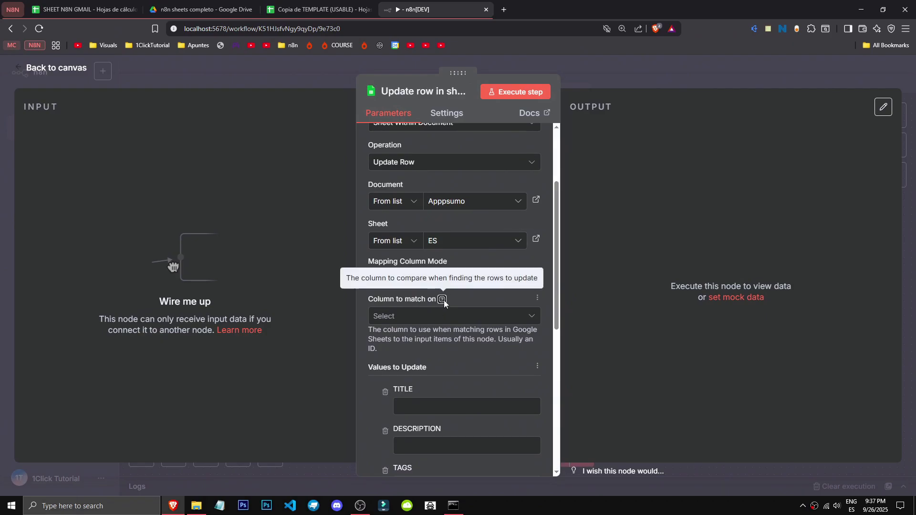
{"action": "left_click", "coordinate": [444, 316]}
{"action": "scroll", "coordinate": [474, 288], "scroll_direction": "down", "scroll_amount": 1}
{"action": "scroll", "coordinate": [474, 267], "scroll_direction": "up", "scroll_amount": 1}
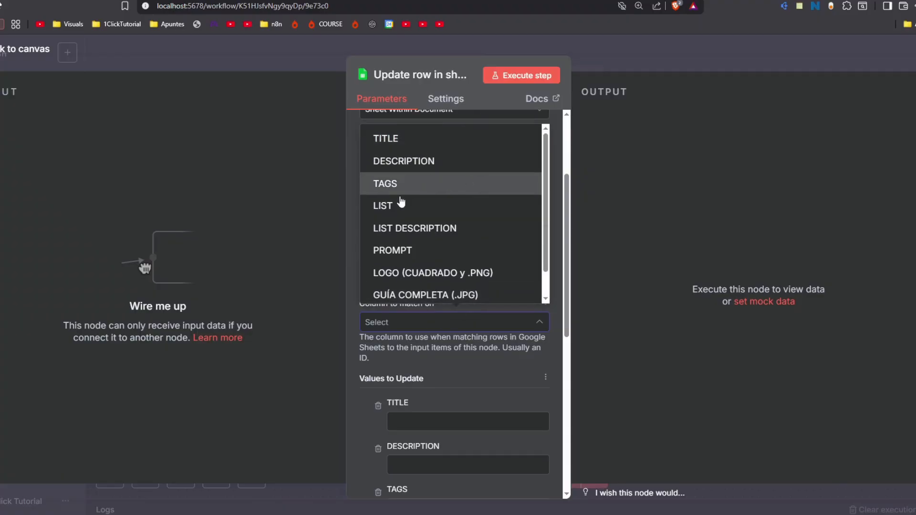
{"action": "left_click", "coordinate": [460, 360]}
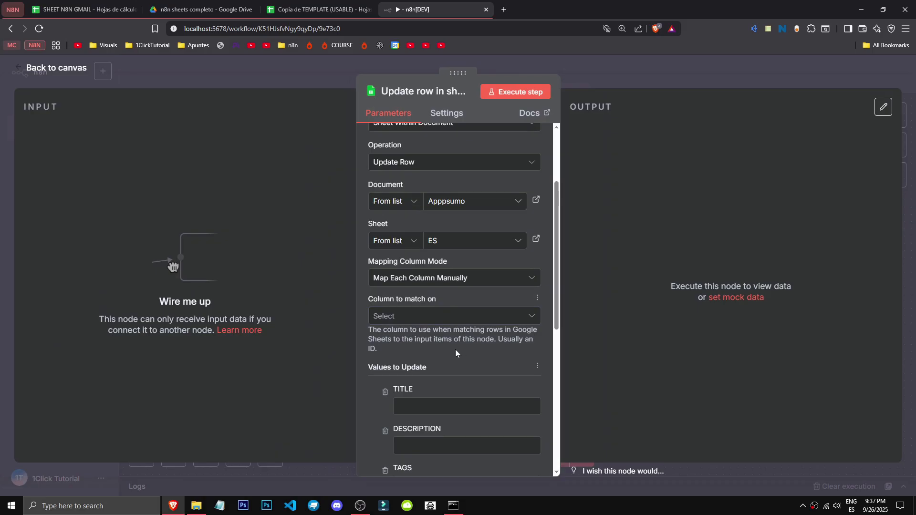
{"action": "scroll", "coordinate": [455, 353], "scroll_direction": "down", "scroll_amount": 2}
{"action": "scroll", "coordinate": [505, 372], "scroll_direction": "down", "scroll_amount": 3}
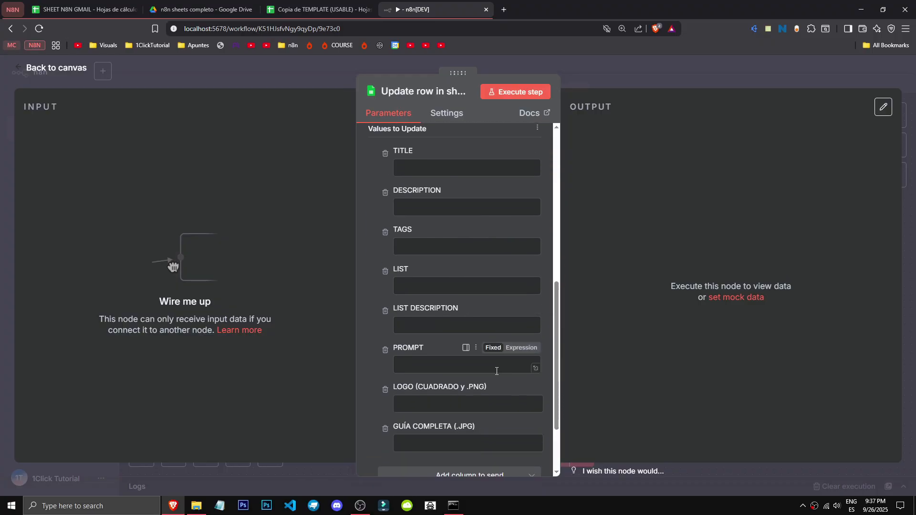
{"action": "scroll", "coordinate": [482, 373], "scroll_direction": "down", "scroll_amount": 2}
{"action": "scroll", "coordinate": [459, 403], "scroll_direction": "up", "scroll_amount": 4}
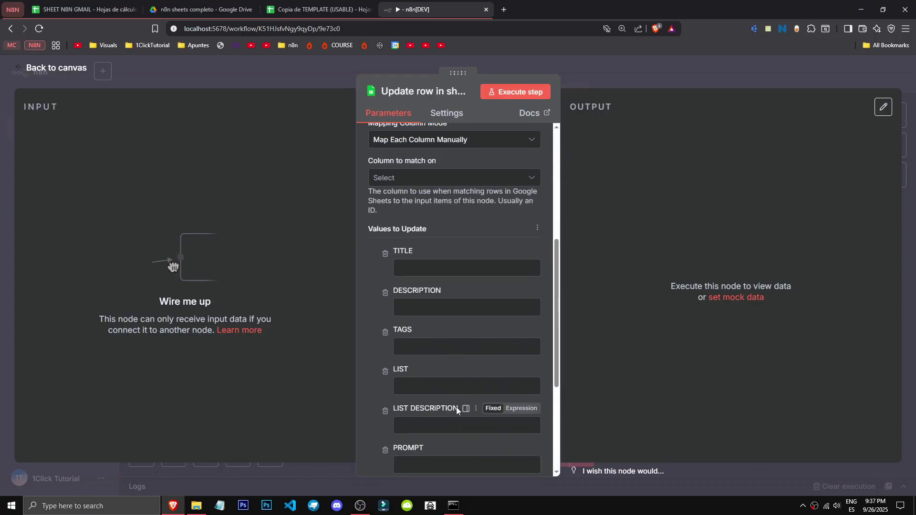
{"action": "scroll", "coordinate": [427, 422], "scroll_direction": "down", "scroll_amount": 4}
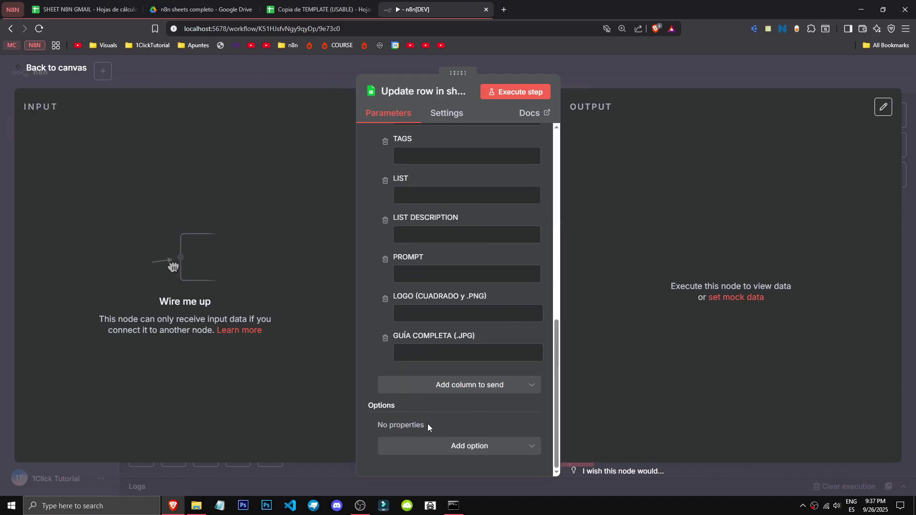
Step: Add the Cell Format option to the Update row node, review its choices and keep Let Google Sheets format
{"action": "left_click", "coordinate": [496, 387]}
{"action": "left_click", "coordinate": [375, 371]}
{"action": "left_click", "coordinate": [459, 449]}
{"action": "left_click", "coordinate": [460, 405]}
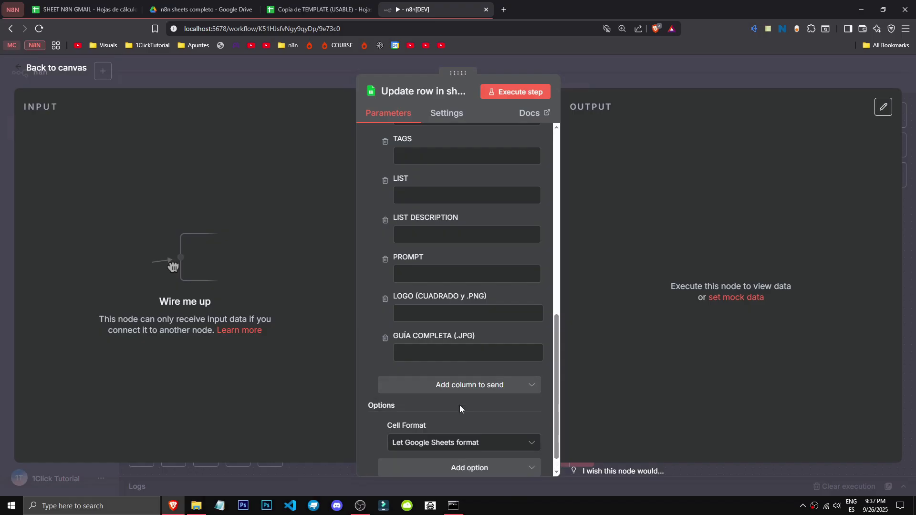
{"action": "scroll", "coordinate": [463, 408], "scroll_direction": "down", "scroll_amount": 1}
{"action": "left_click", "coordinate": [479, 429]}
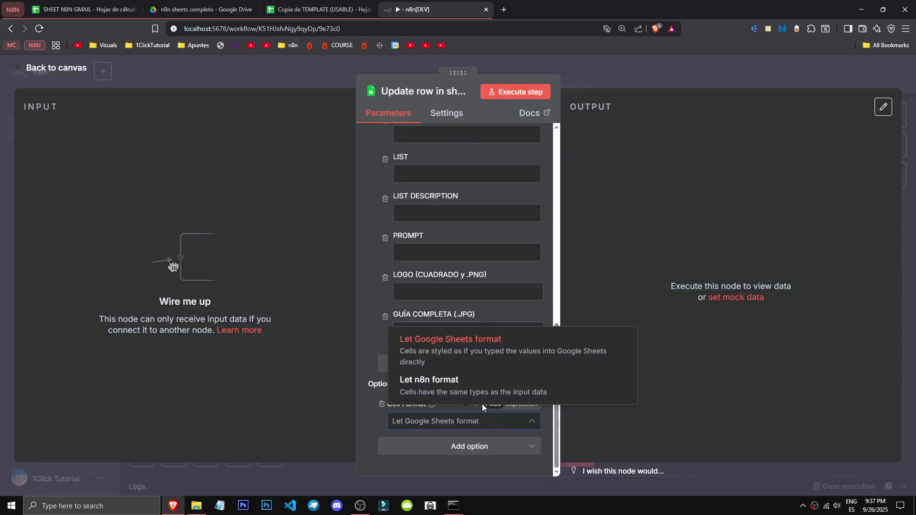
{"action": "left_click", "coordinate": [394, 432]}
Step: Add the Data Location on Sheet option, review its Header Row and First Data Row settings, and return to the canvas
{"action": "left_click", "coordinate": [446, 449]}
{"action": "left_click", "coordinate": [446, 473]}
{"action": "scroll", "coordinate": [446, 451], "scroll_direction": "down", "scroll_amount": 3}
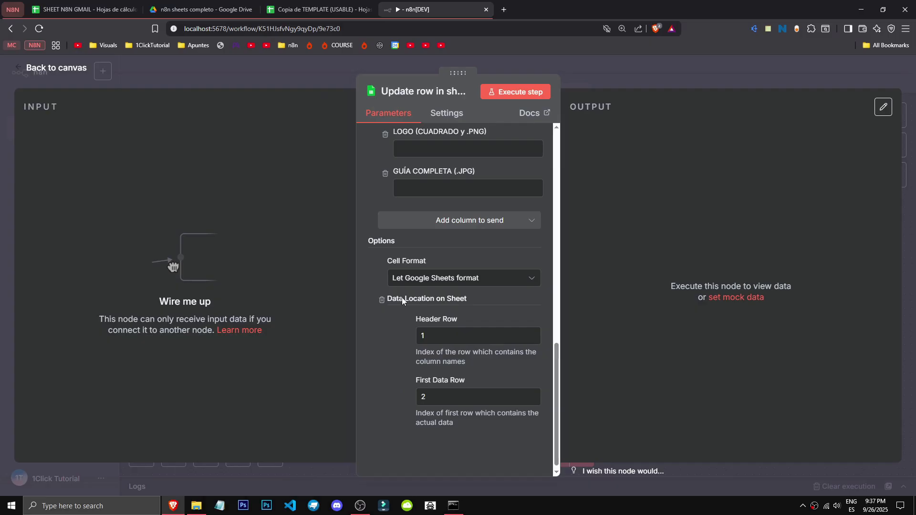
{"action": "scroll", "coordinate": [468, 298], "scroll_direction": "down", "scroll_amount": 1}
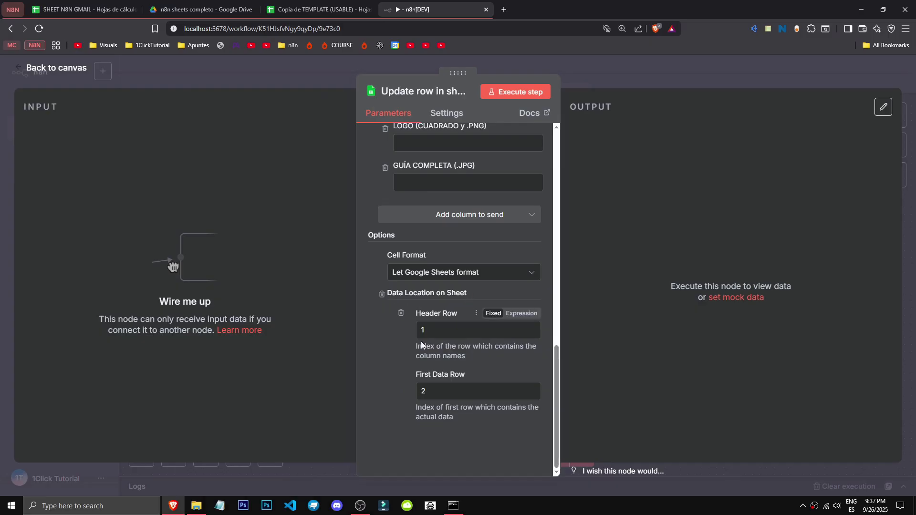
{"action": "scroll", "coordinate": [448, 437], "scroll_direction": "up", "scroll_amount": 5}
{"action": "scroll", "coordinate": [456, 437], "scroll_direction": "down", "scroll_amount": 5}
{"action": "key", "text": "Escape"}
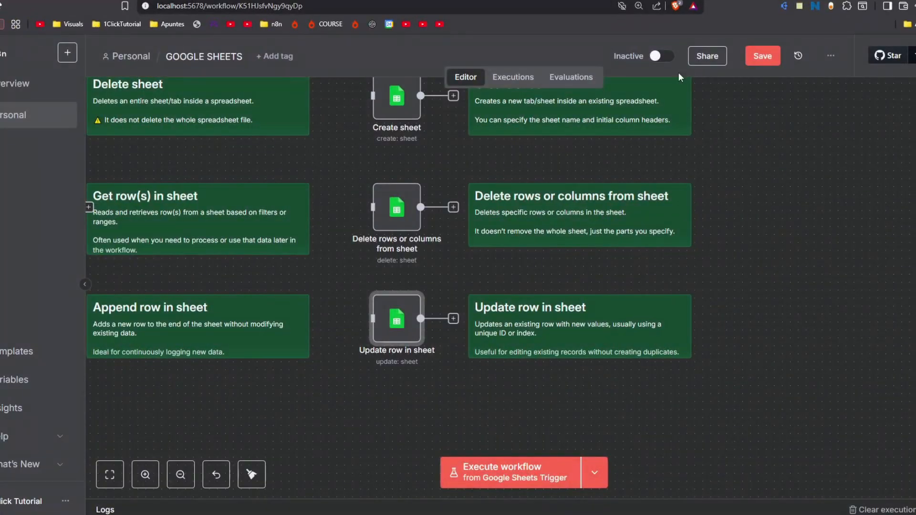
{"action": "scroll", "coordinate": [408, 313], "scroll_direction": "down", "scroll_amount": 6}
{"action": "left_click_drag", "start_coordinate": [389, 253], "coordinate": [710, 274]}
{"action": "scroll", "coordinate": [711, 273], "scroll_direction": "down", "scroll_amount": 1}
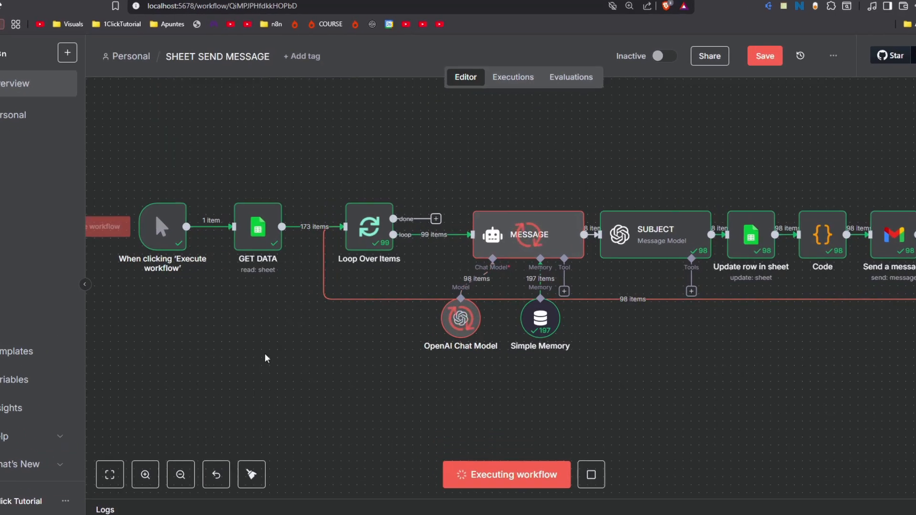
{"action": "left_click_drag", "start_coordinate": [400, 417], "coordinate": [402, 390]}
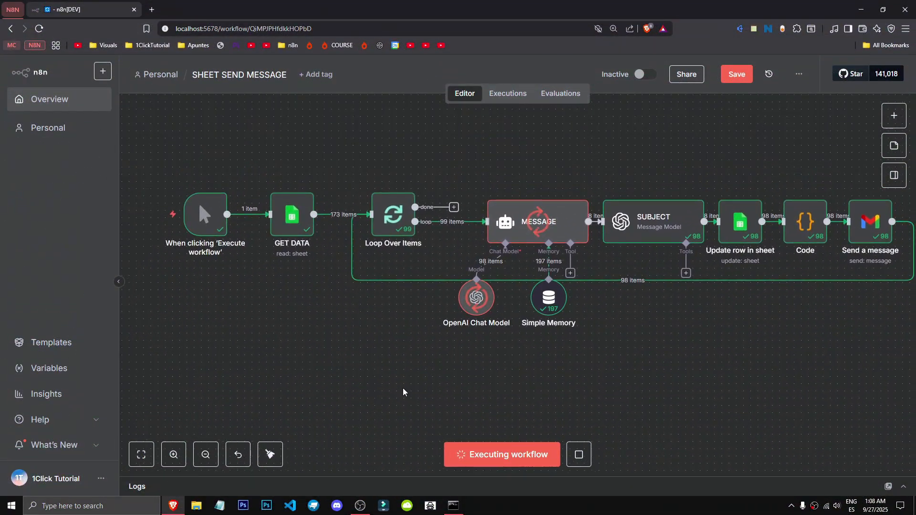
{"action": "scroll", "coordinate": [403, 390], "scroll_direction": "down", "scroll_amount": 1}
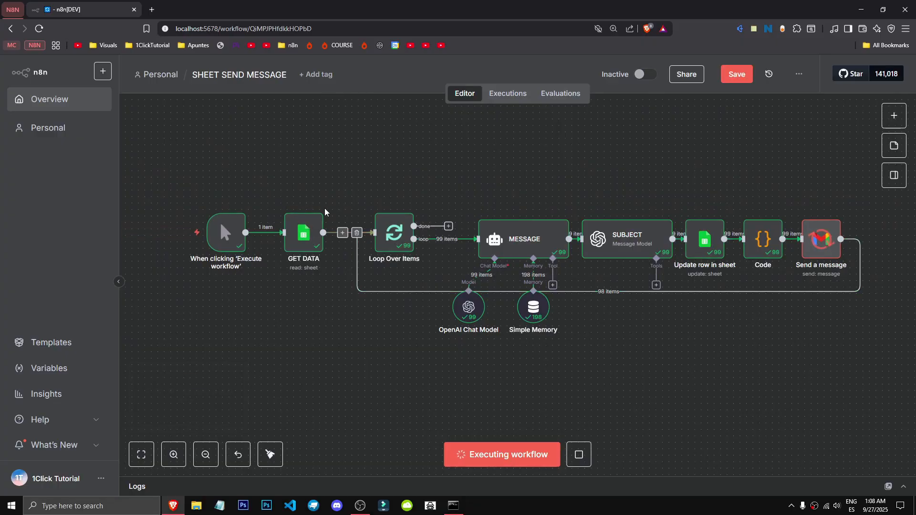